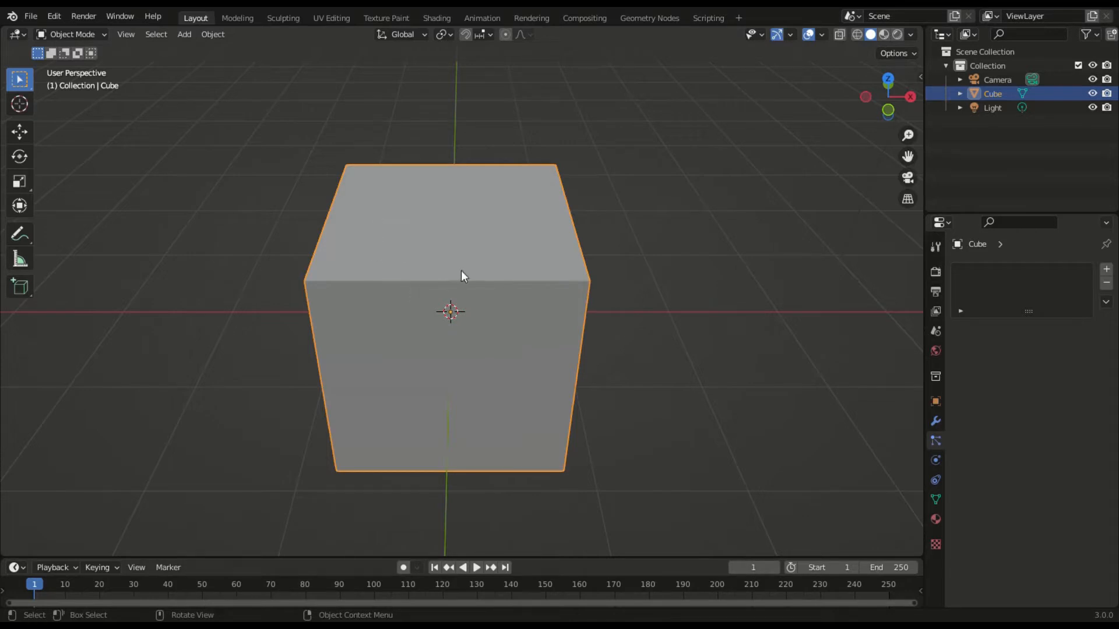
Add an emitter particle system to the cube and expand its Emission settings, leaving the Source subsection collapsed.
left_click(935, 444)
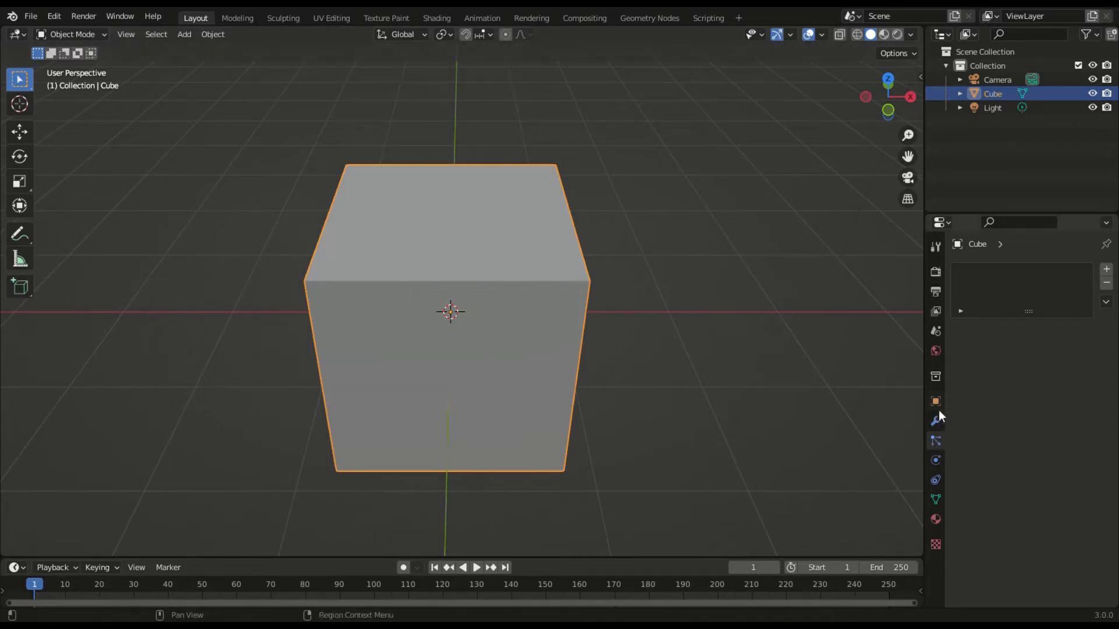
left_click(1104, 272)
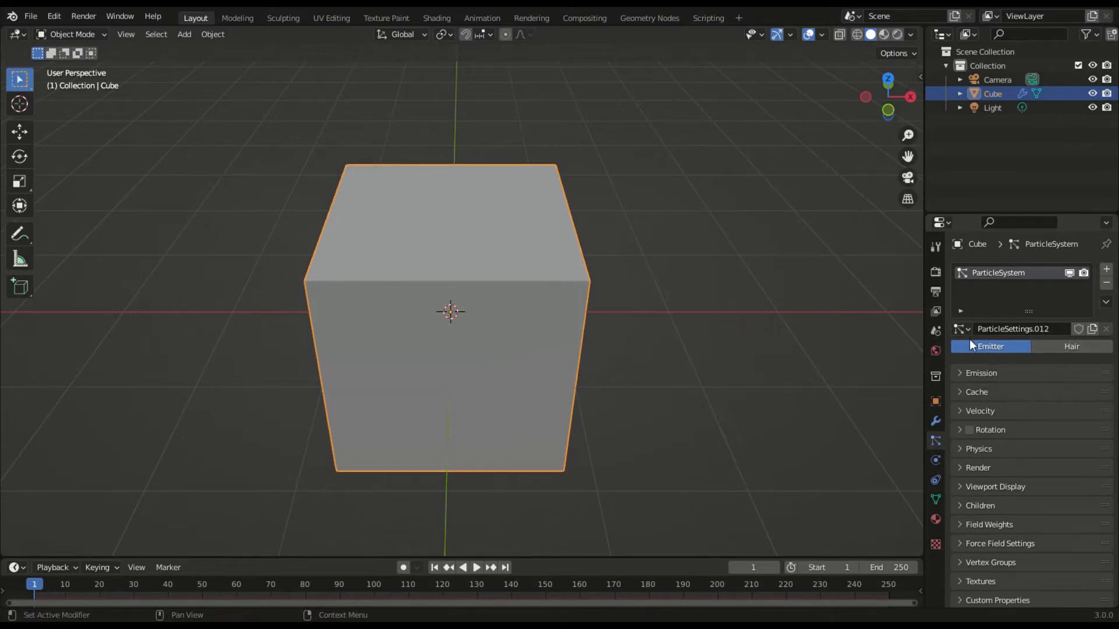
left_click(971, 373)
left_click(970, 373)
left_click(970, 373)
left_click(955, 373)
left_click(1003, 373)
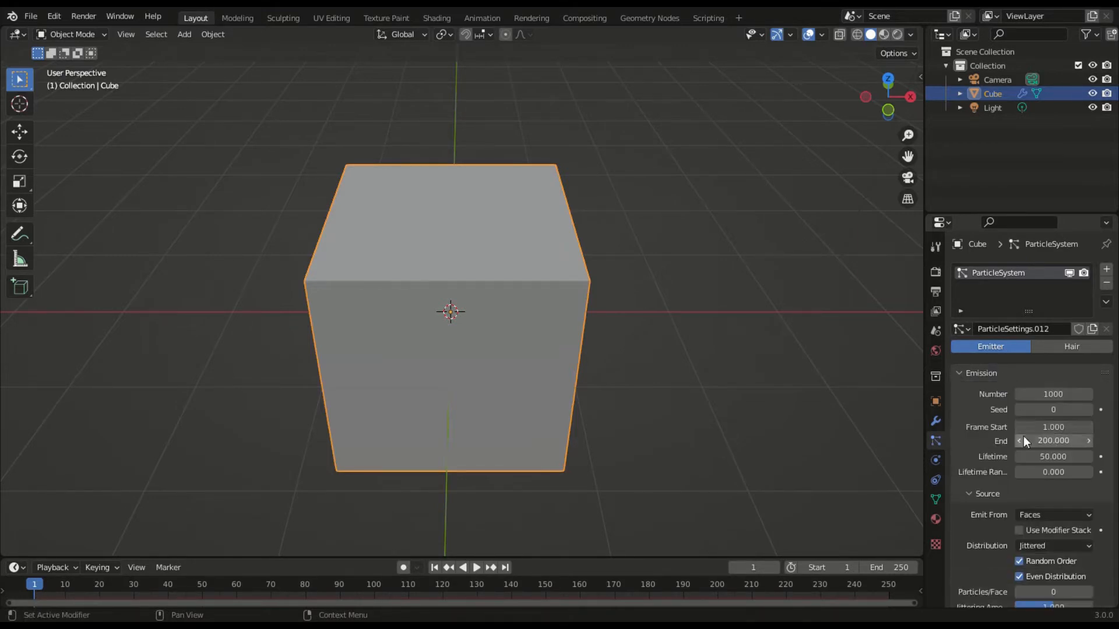
scroll(1023, 436, "down", 3)
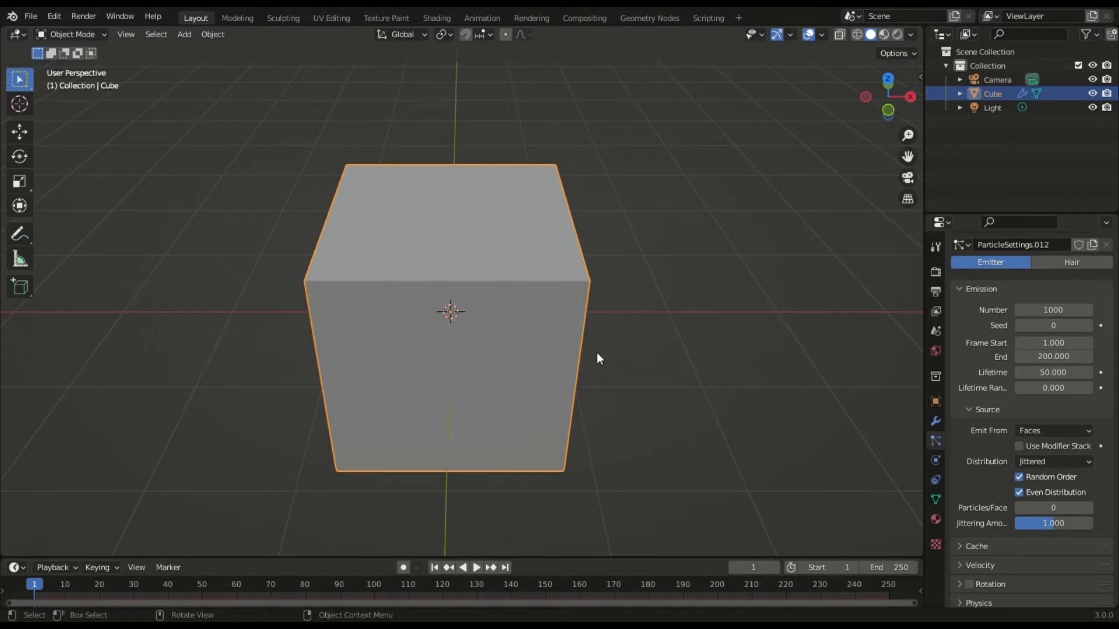
left_click(975, 407)
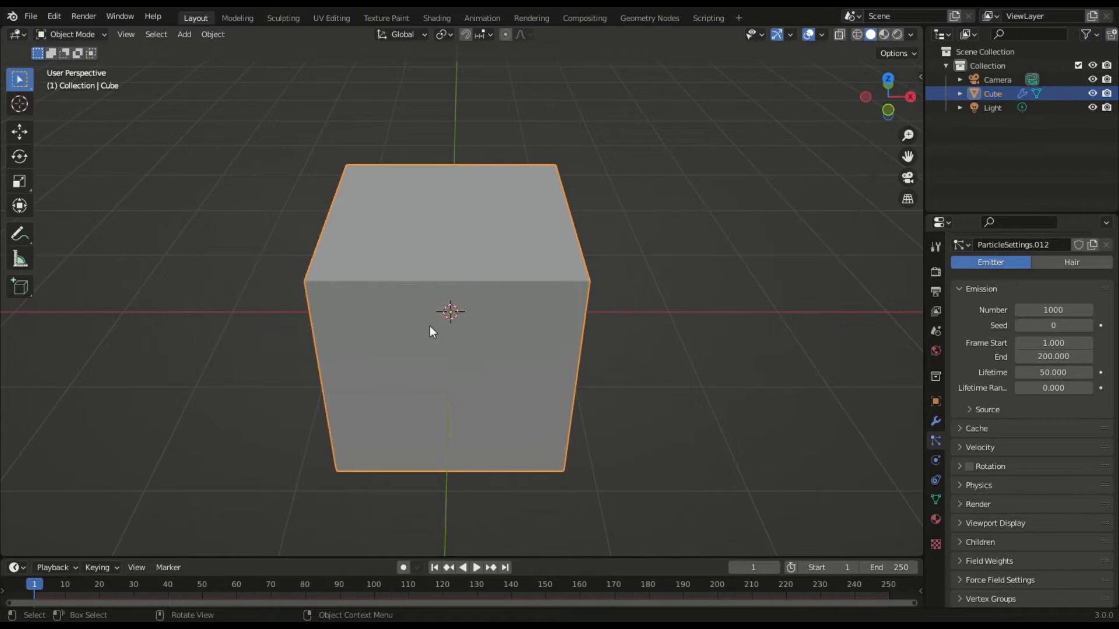
Play the particle animation on the cube and stop it after watching the particles fall.
key("space")
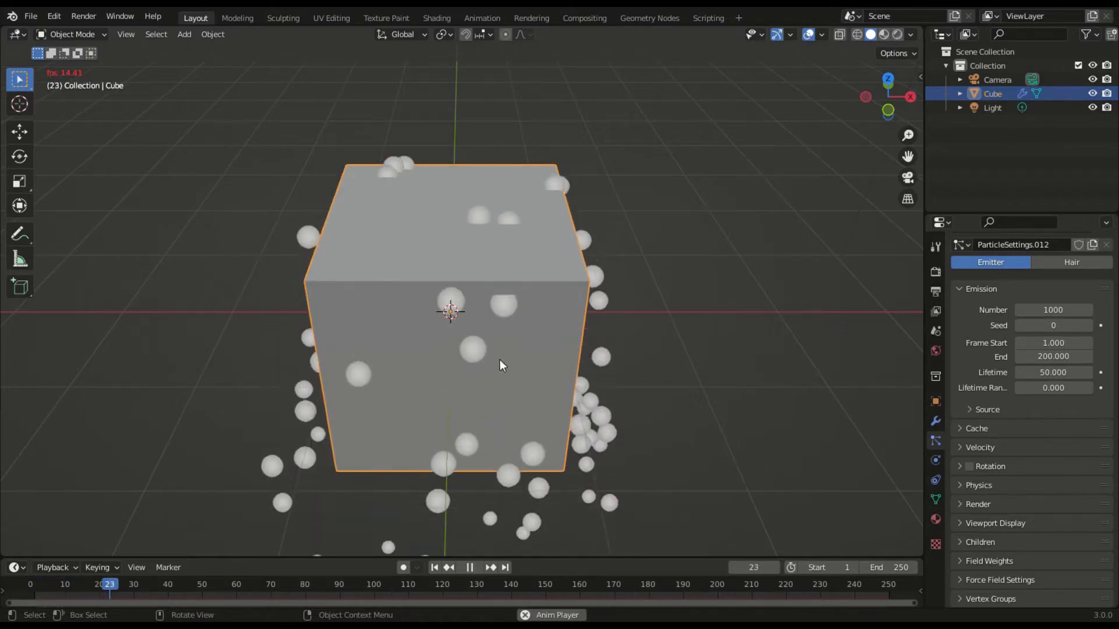
scroll(458, 327, "down", 8)
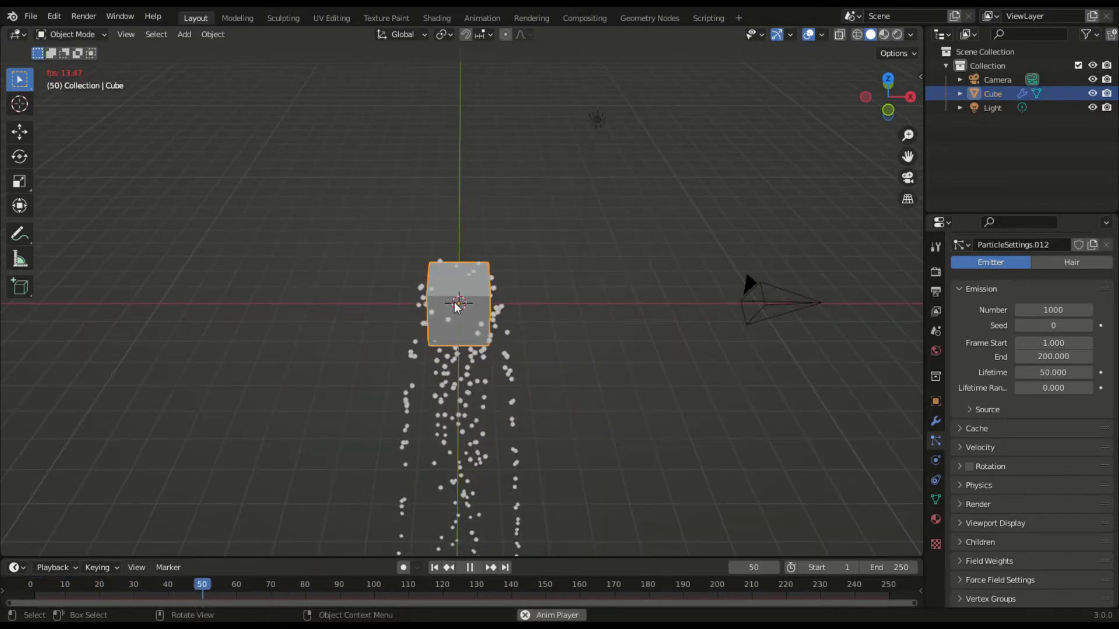
key("space")
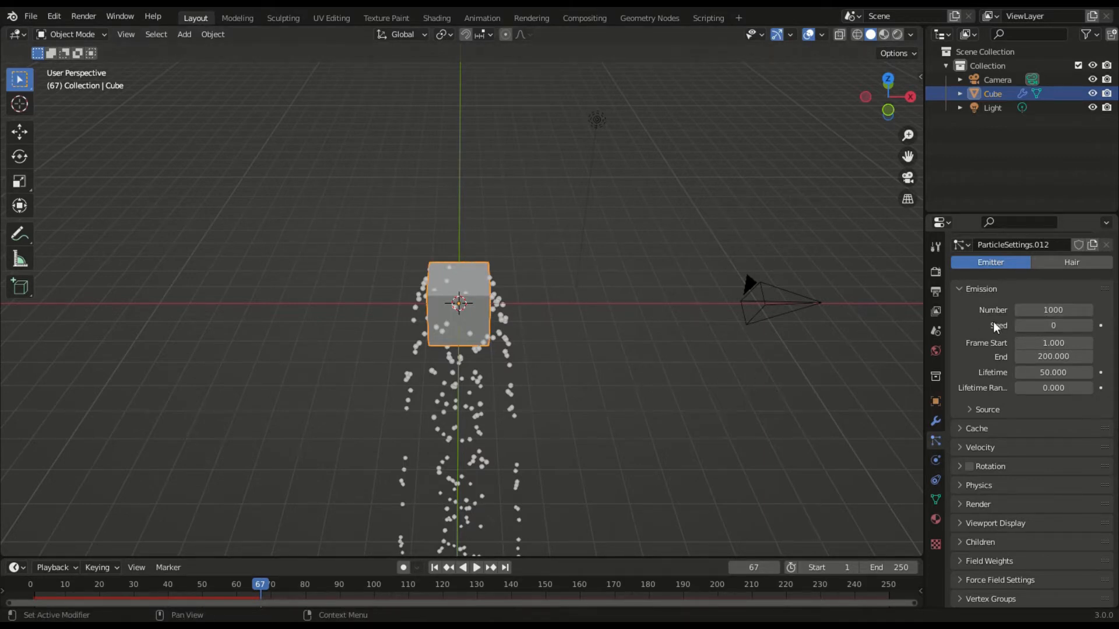
scroll(484, 267, "up", 4)
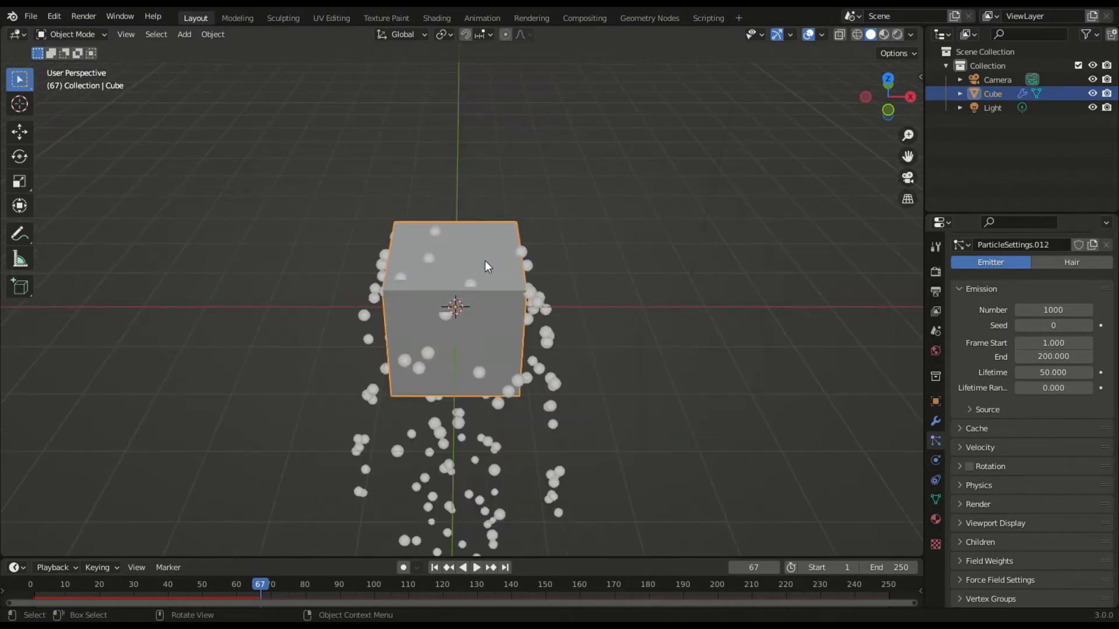
scroll(488, 261, "up", 3)
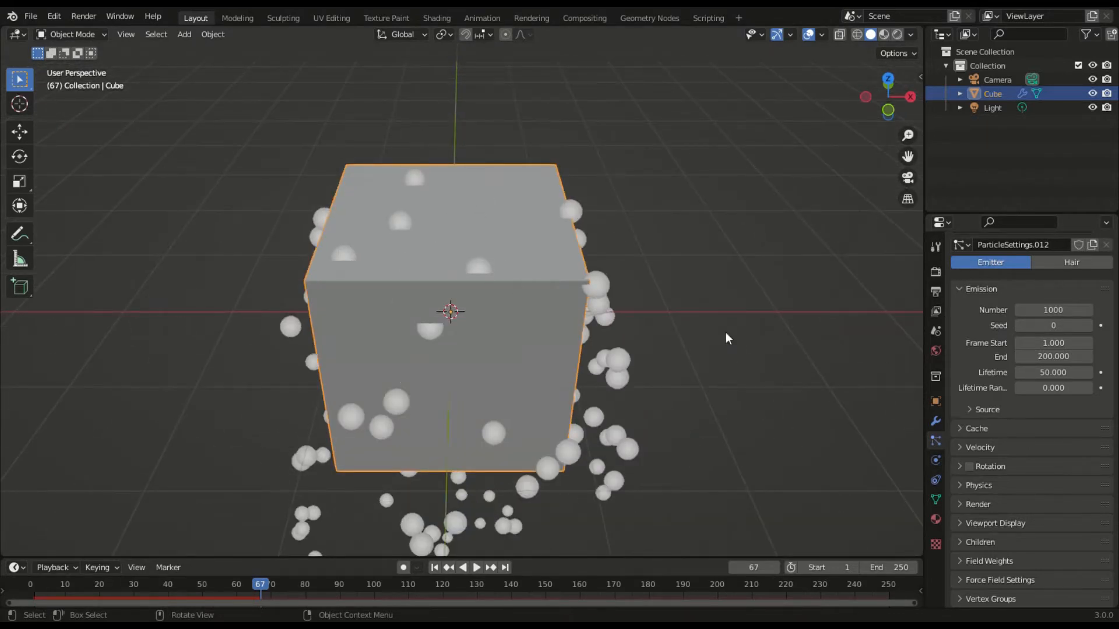
mouse_move(1055, 333)
left_mouse_down()
mouse_move(1095, 334)
mouse_move(1048, 334)
left_mouse_up()
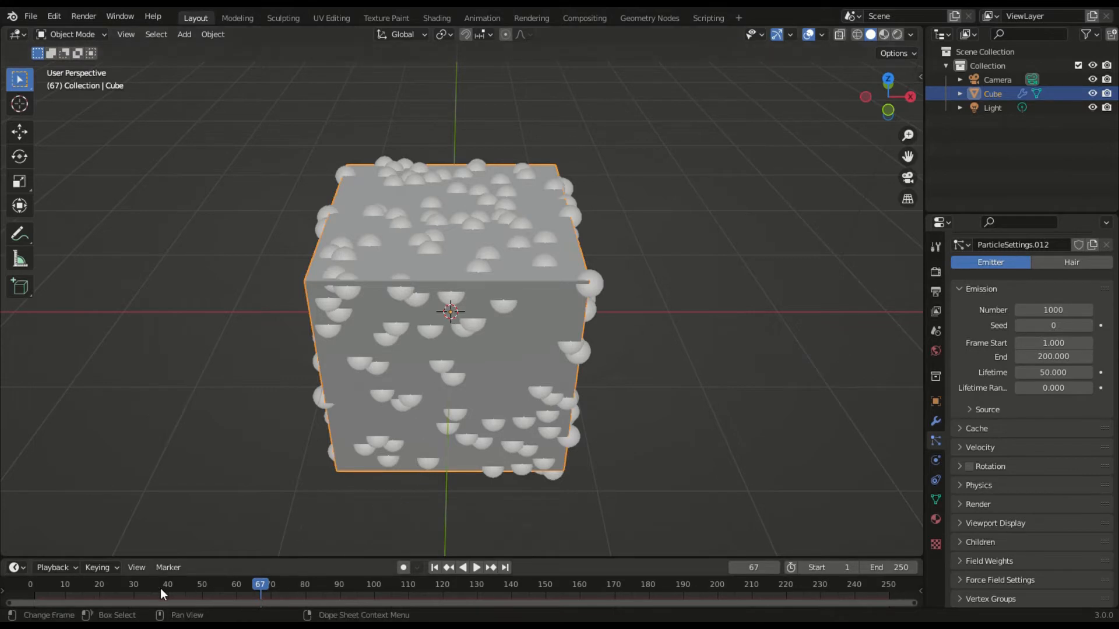
left_click_drag(278, 555, 320, 504)
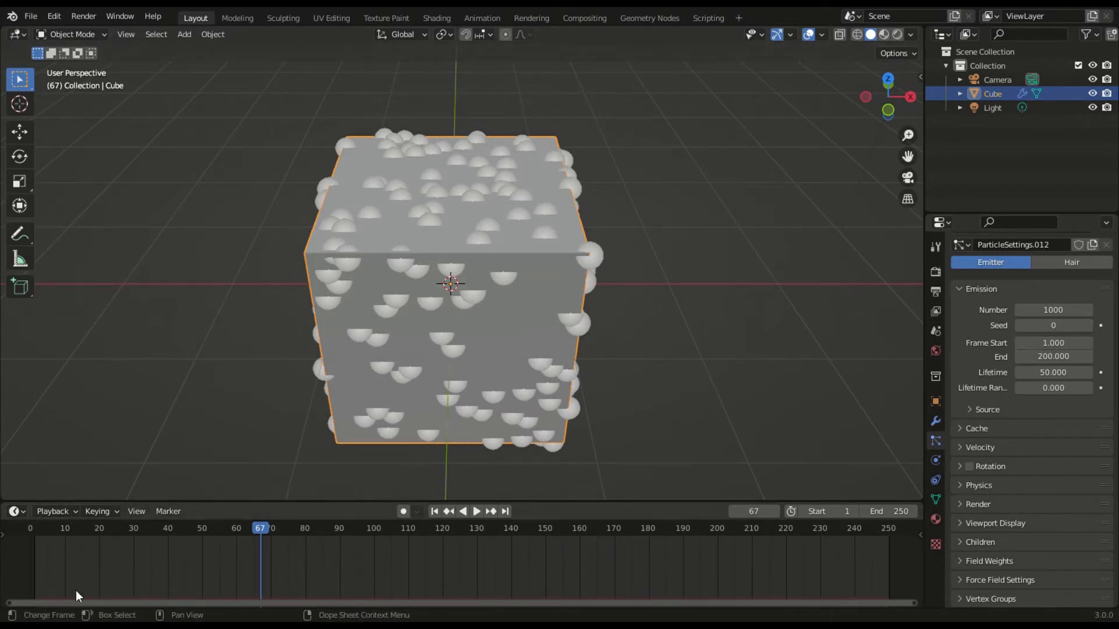
left_click_drag(359, 504, 359, 570)
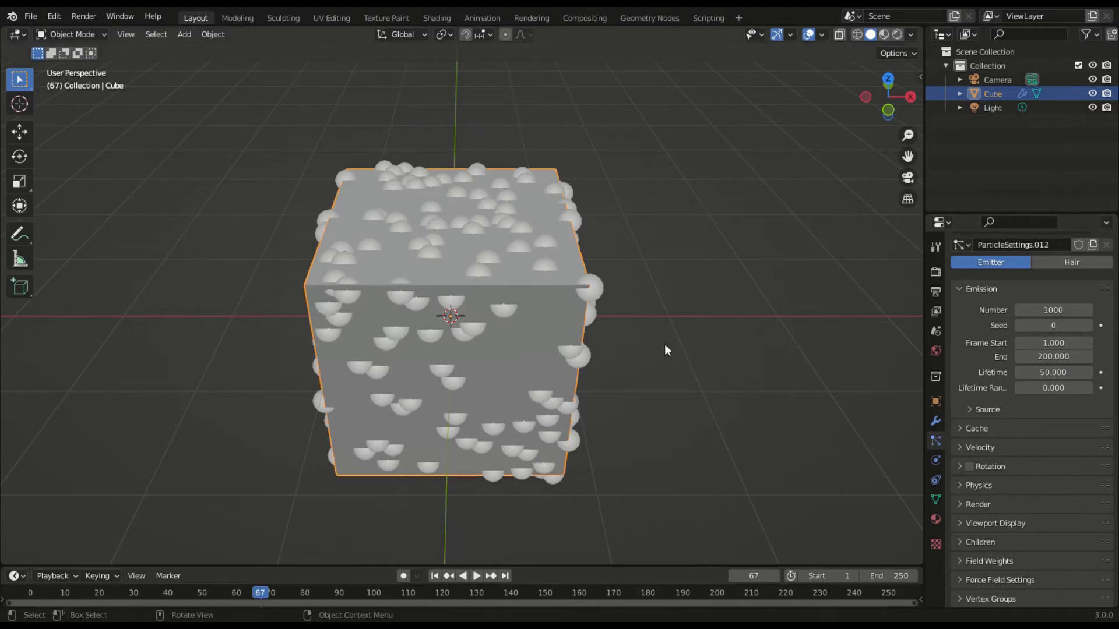
Play the animation from a low, distant viewpoint and pause it around the emission end frame to examine the falling particles.
scroll(632, 230, "down", 4)
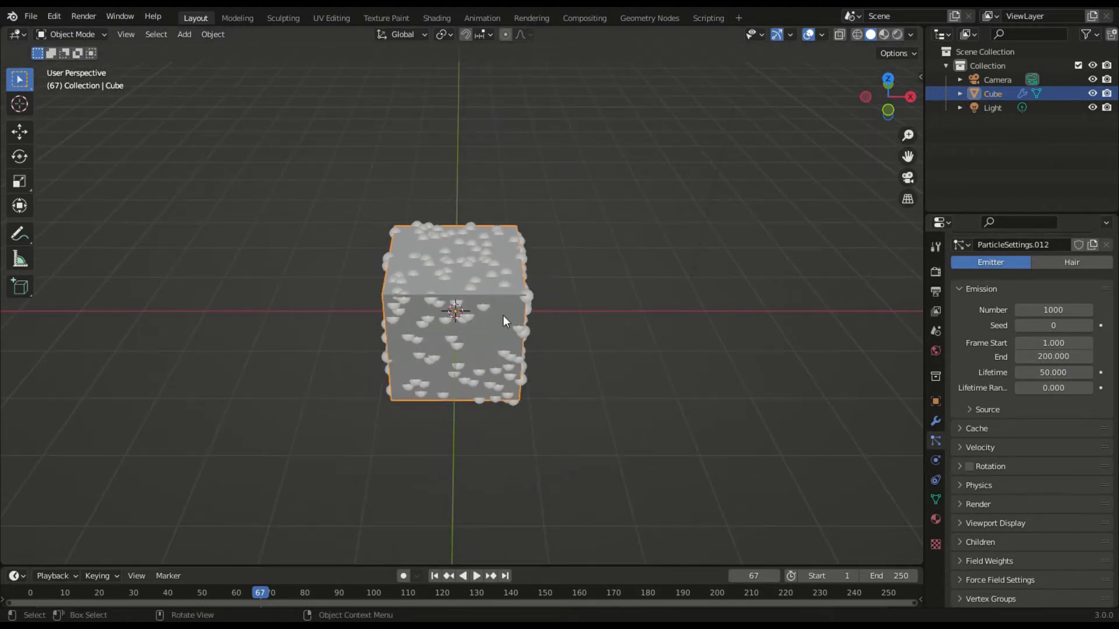
middle_click_drag(514, 280, 521, 211)
key("space")
scroll(533, 218, "down", 8)
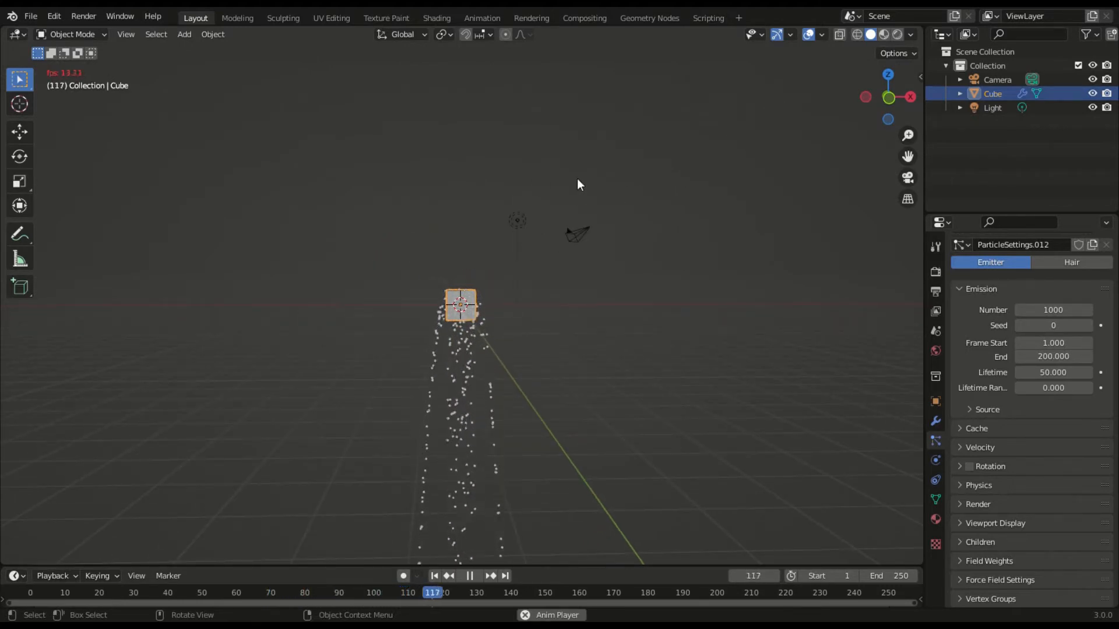
scroll(516, 258, "down", 2)
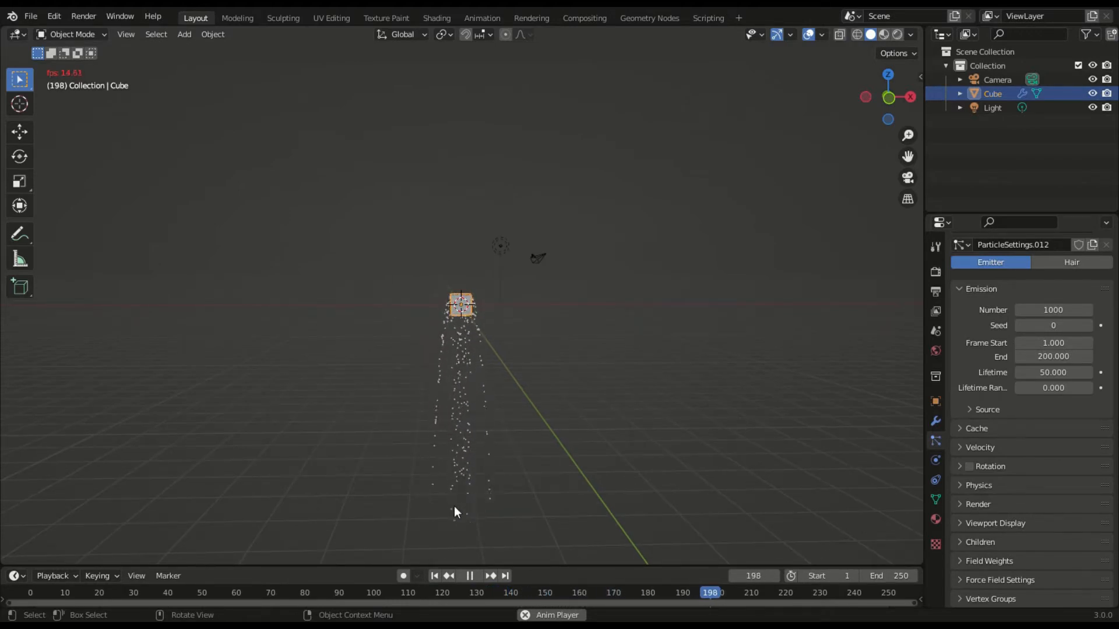
key("space")
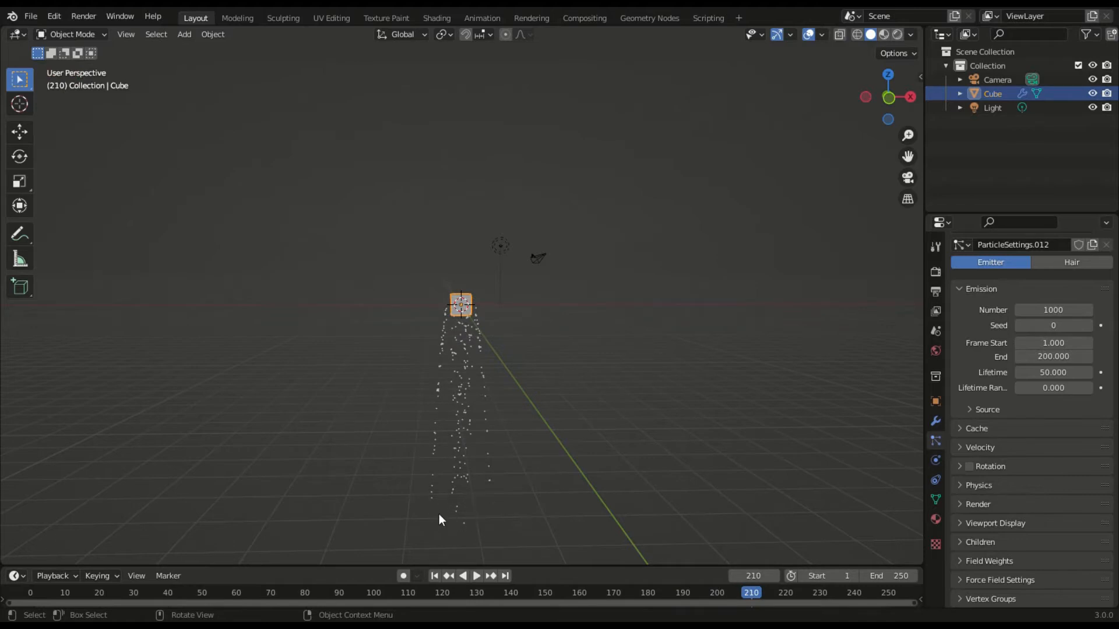
key("space")
key("space")
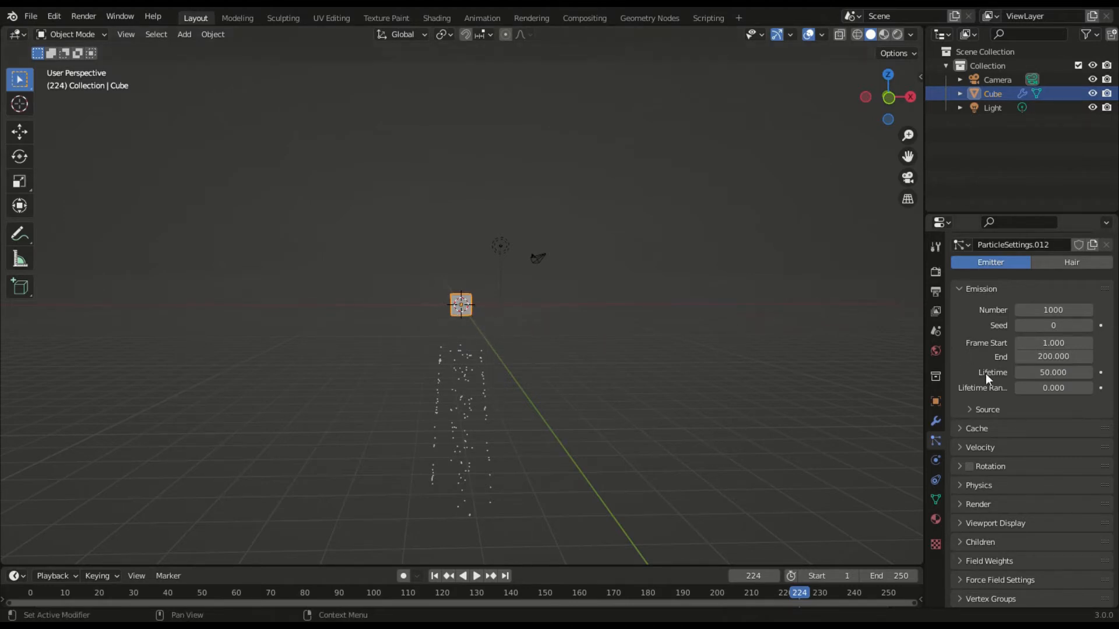
Set the particles' Lifetime Randomness to 0.649 and expand the Source settings under Emission.
left_click(1033, 389)
left_click_drag(1033, 388, 1085, 388)
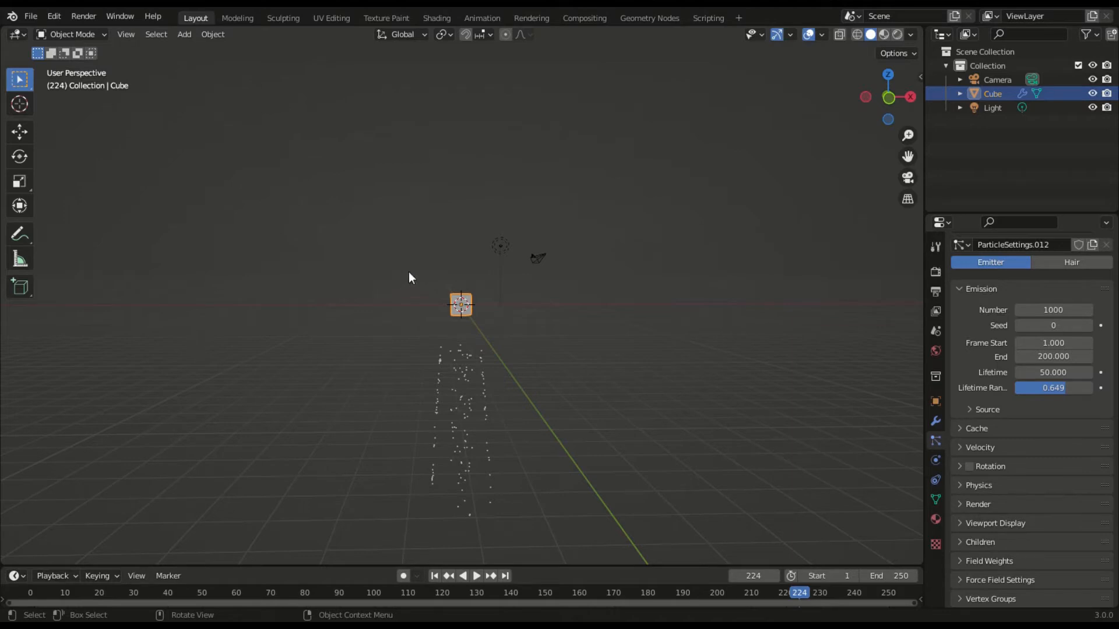
left_click(963, 292)
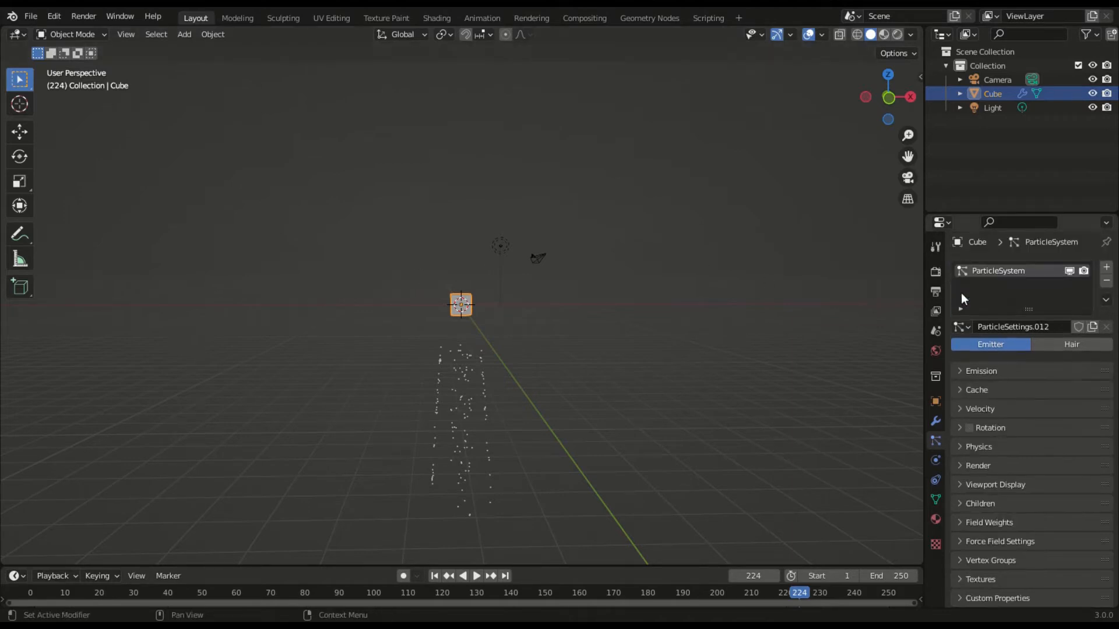
left_click(970, 373)
left_click(974, 490)
scroll(1008, 466, "down", 5)
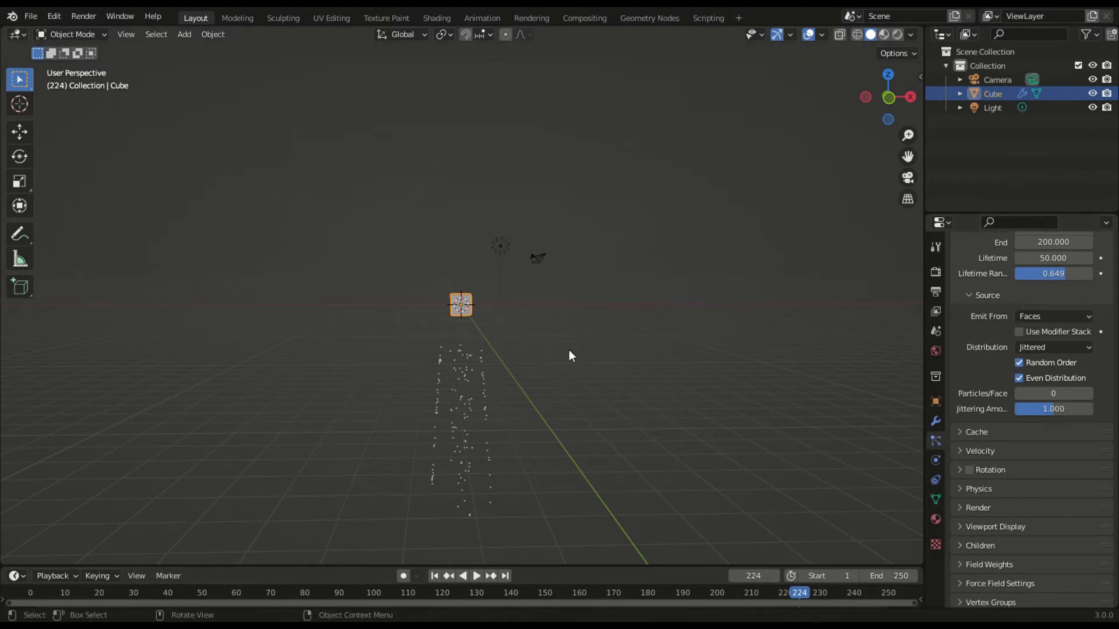
Play the first frames of the animation from an angled close view to examine particles emitting from the cube's faces.
scroll(607, 285, "up", 10)
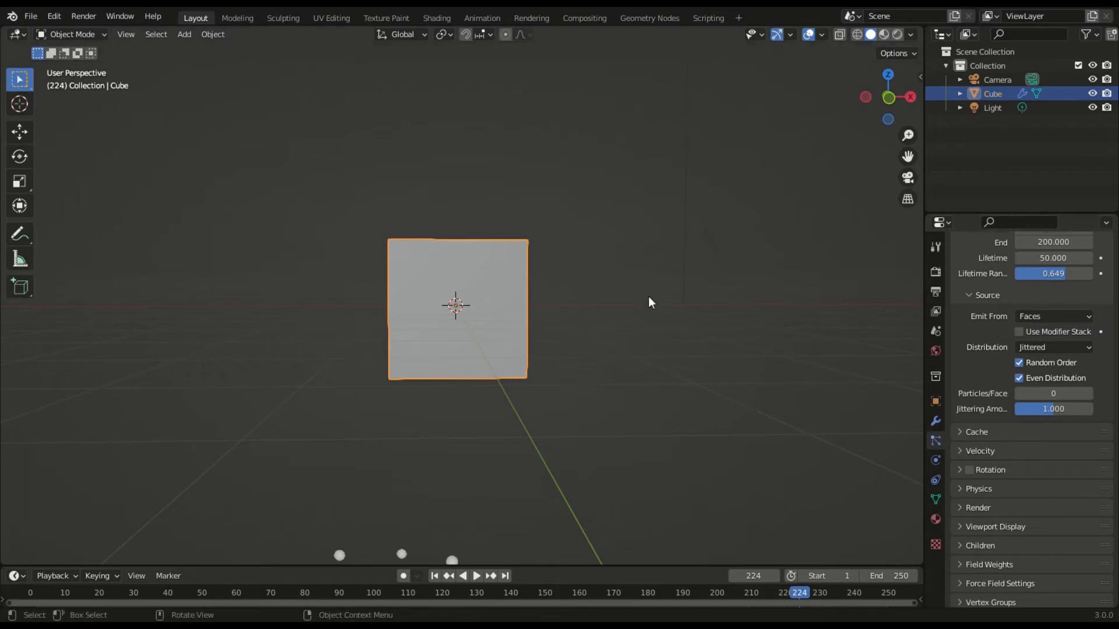
middle_click_drag(663, 272, 596, 316)
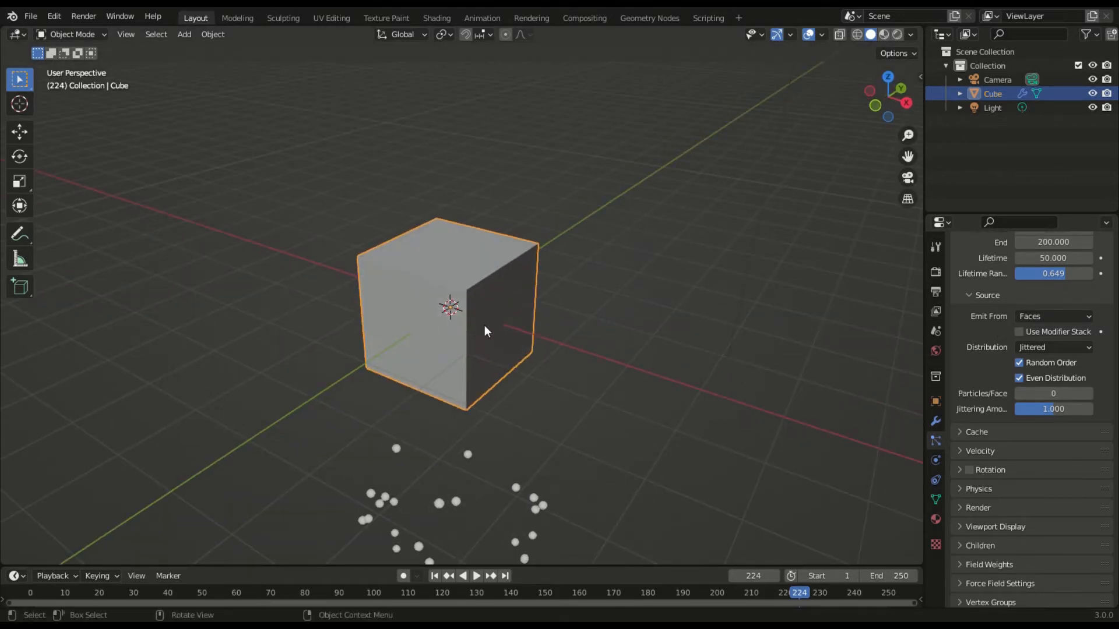
scroll(484, 324, "up", 3)
key("space")
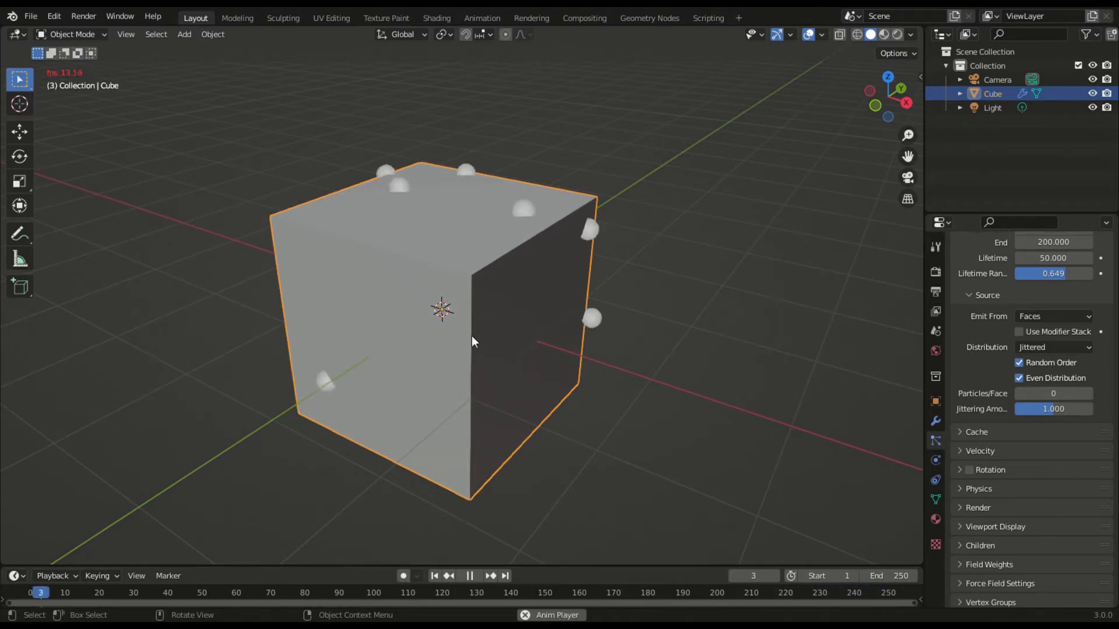
key("space")
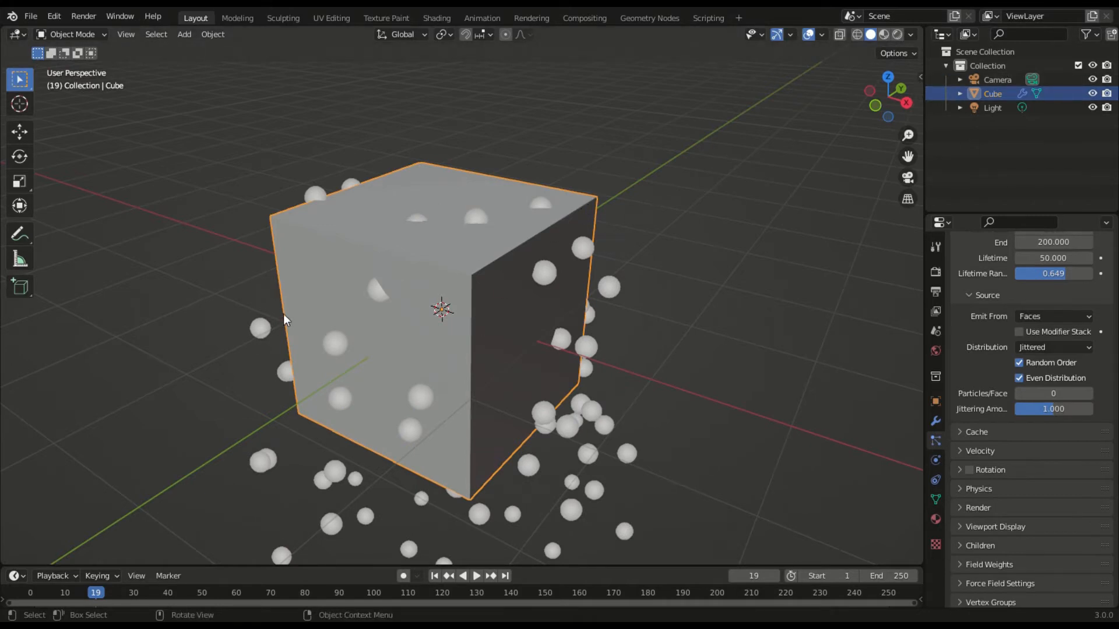
Inspect the particles on and inside the cube from several angles with X-ray display on, and switch X-ray off again.
key("alt+z")
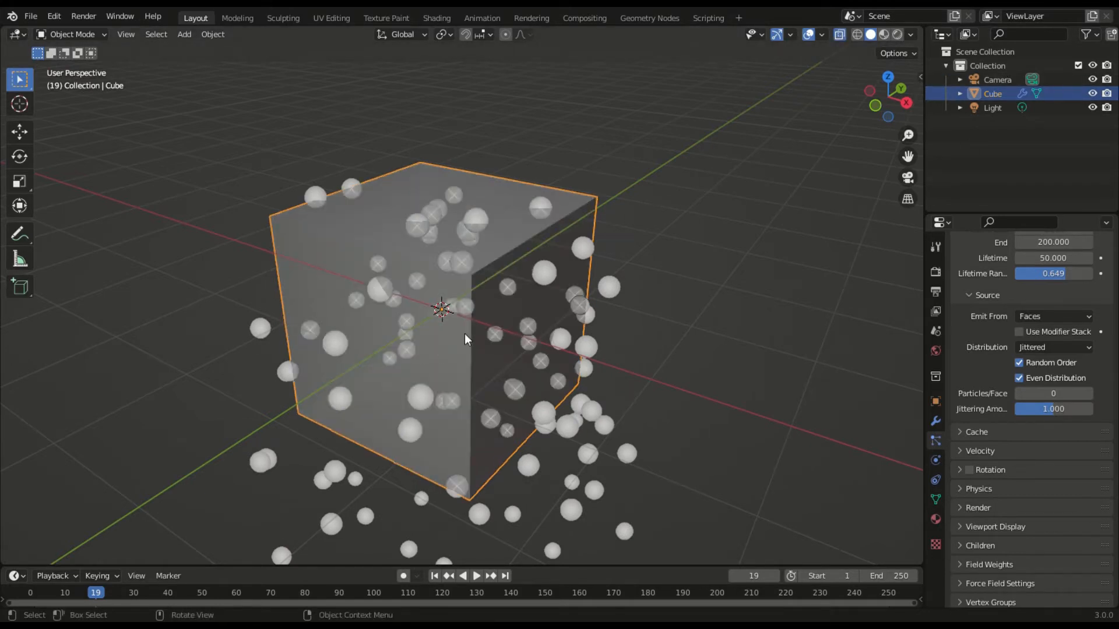
middle_click_drag(482, 268, 438, 288)
scroll(438, 286, "up", 6)
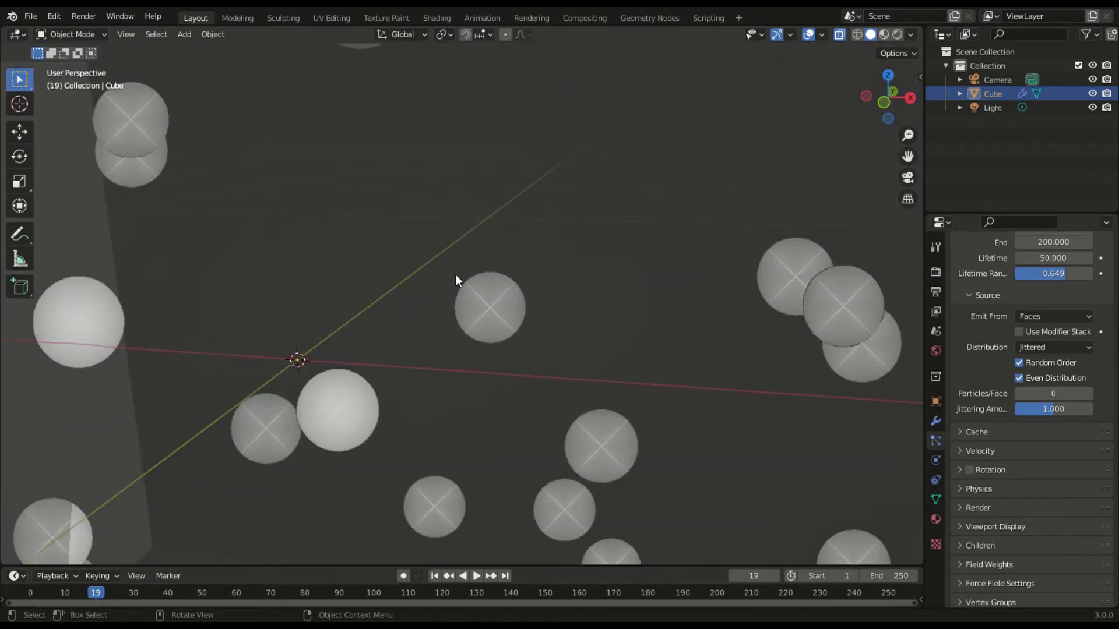
mouse_move(456, 275)
middle_mouse_down()
mouse_move(377, 274)
mouse_move(457, 269)
middle_mouse_up()
scroll(457, 265, "down", 8)
scroll(456, 254, "down", 5)
scroll(454, 248, "up", 4)
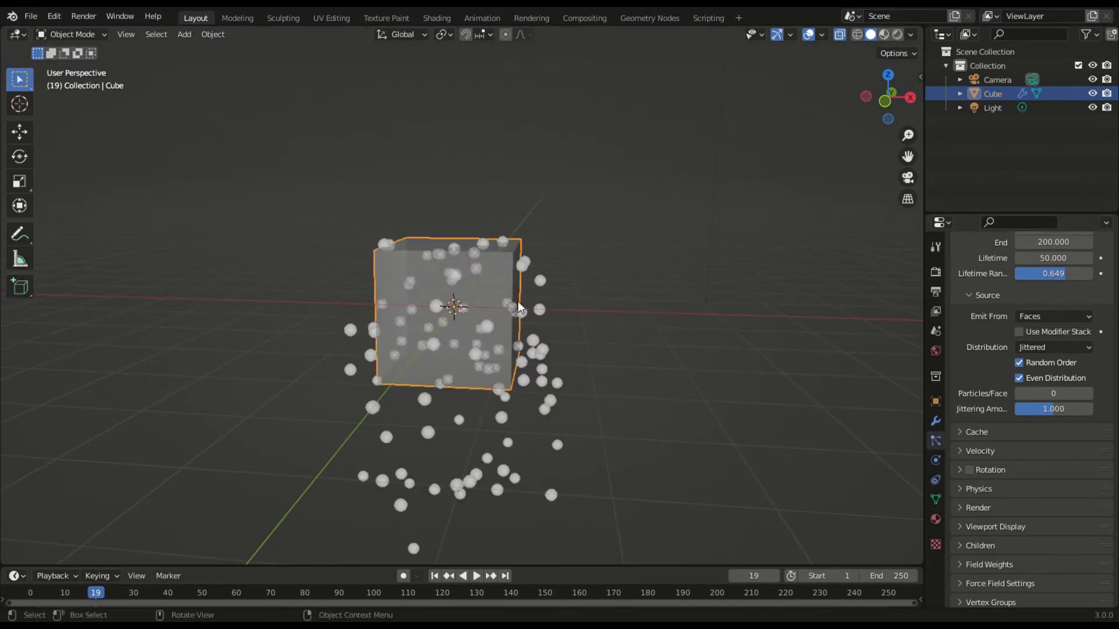
scroll(519, 307, "up", 4)
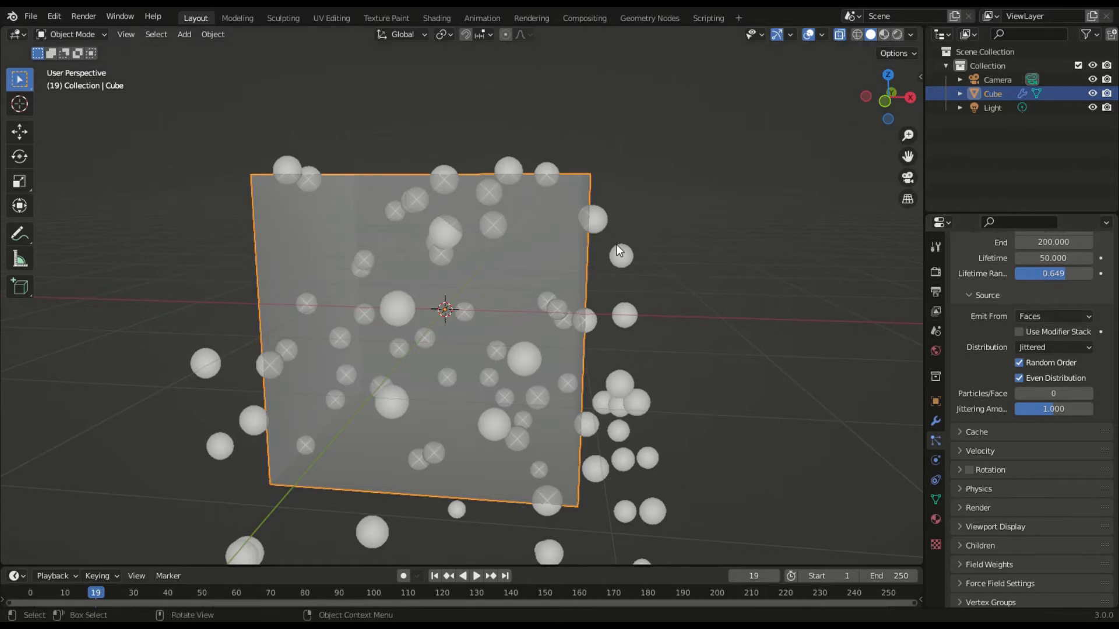
middle_click_drag(618, 243, 517, 229)
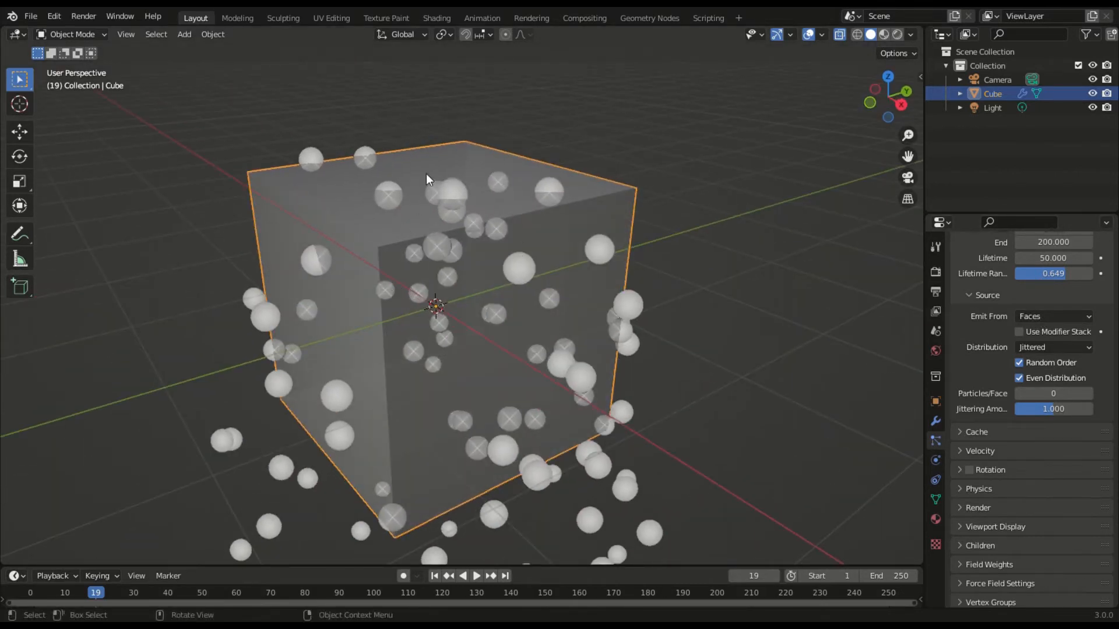
key("alt+z")
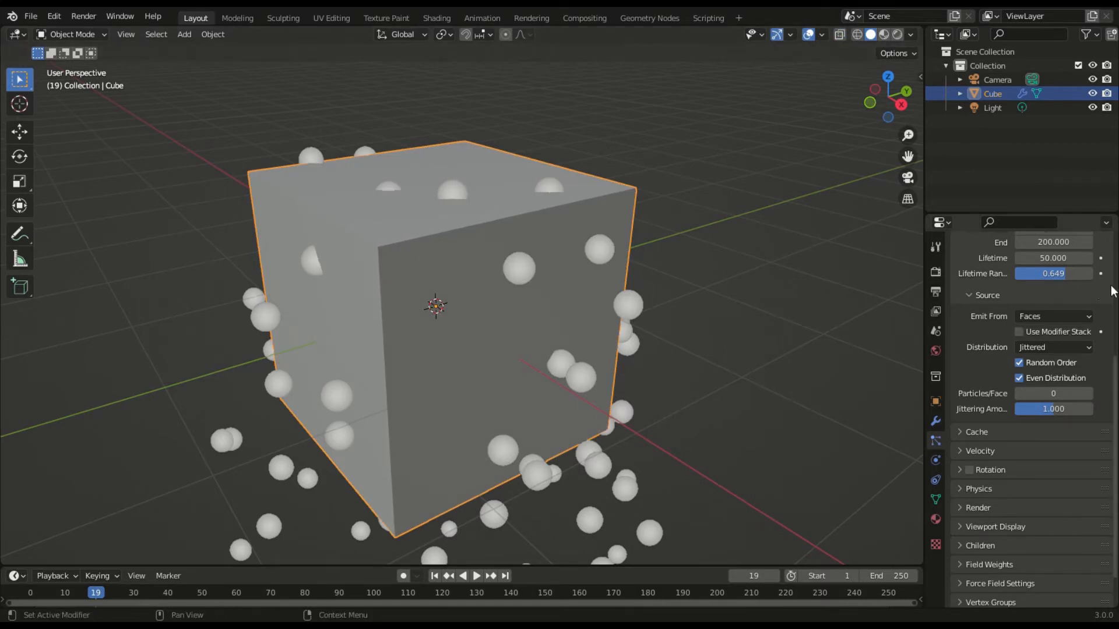
Set the particle source to emit from Vertices and play the animation briefly to check the emission.
left_click(1050, 317)
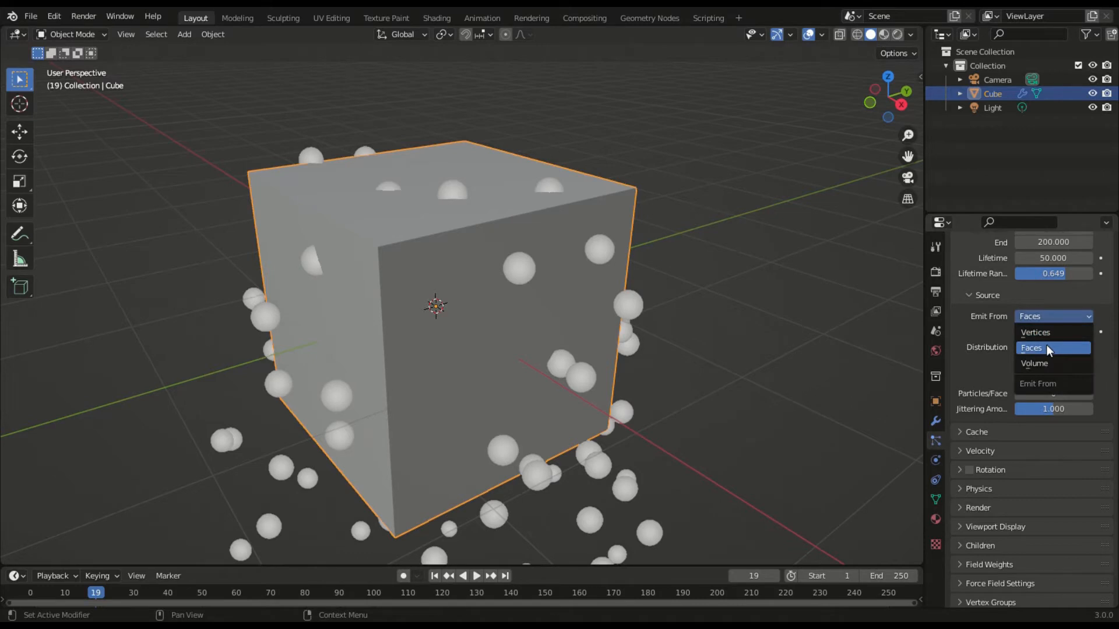
left_click(1037, 337)
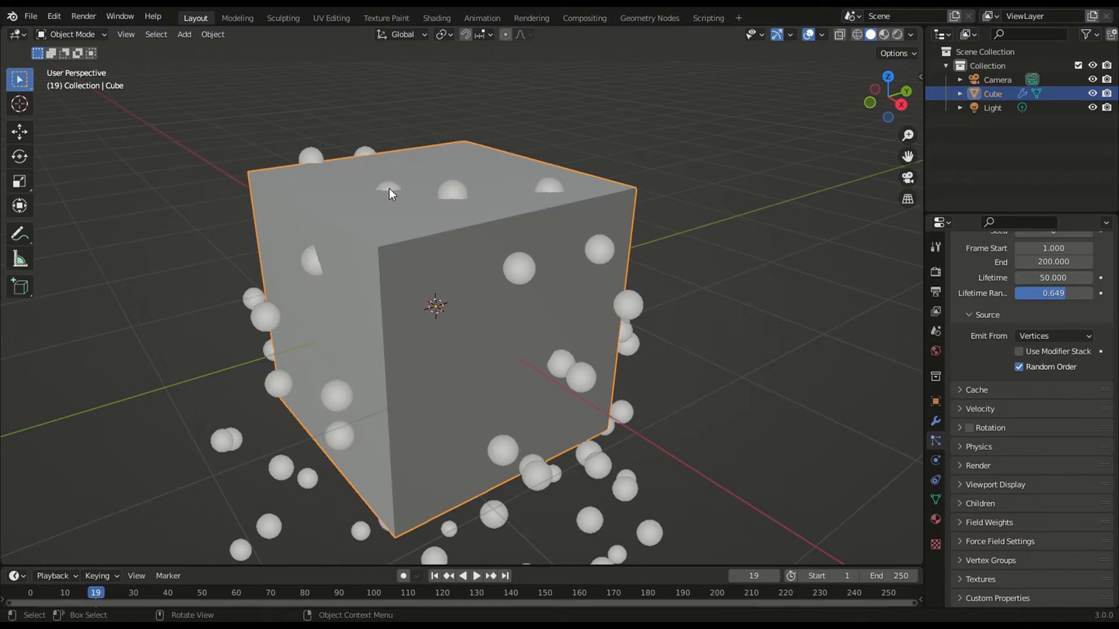
key("space")
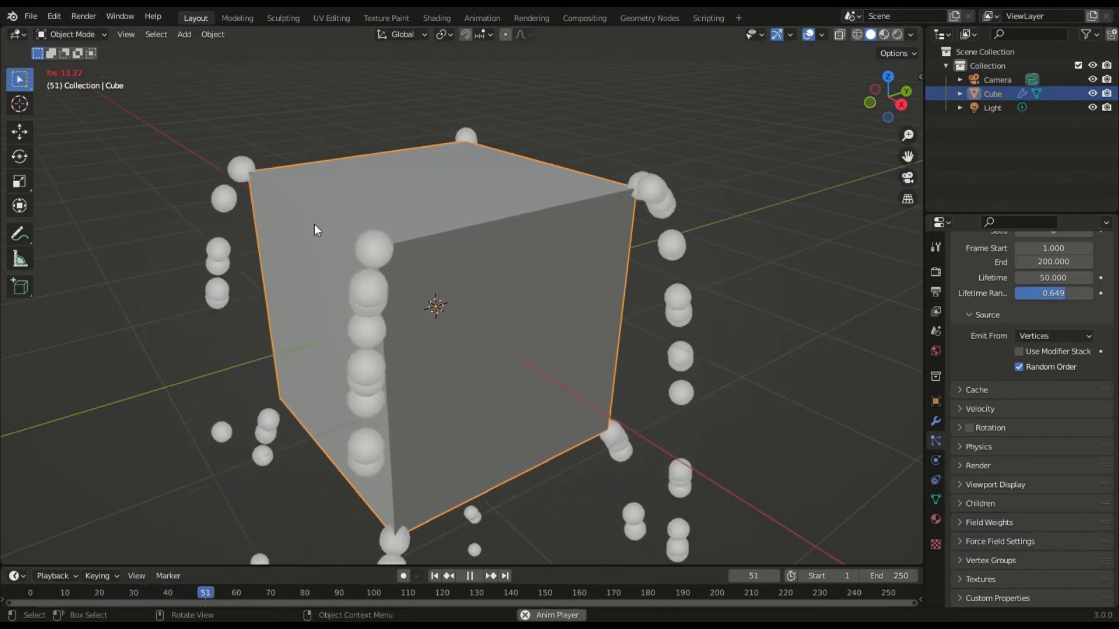
key("space")
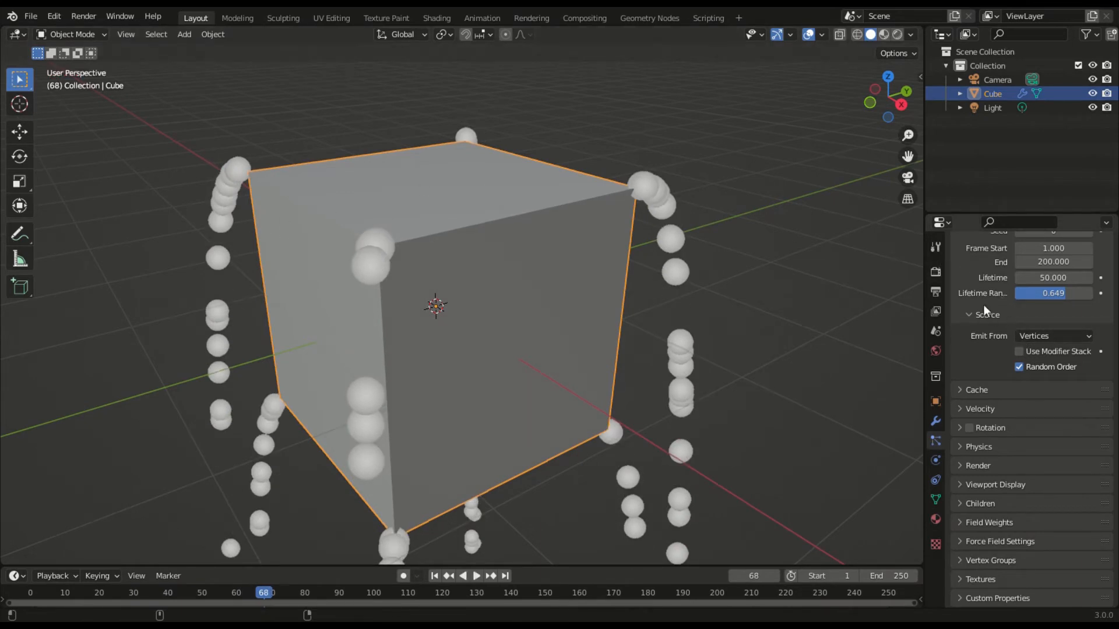
Return to the first frame, enable Use Modifier Stack, set the cube's particles to emit from Volume, and play the animation.
key("shift+Left")
left_click(1066, 351)
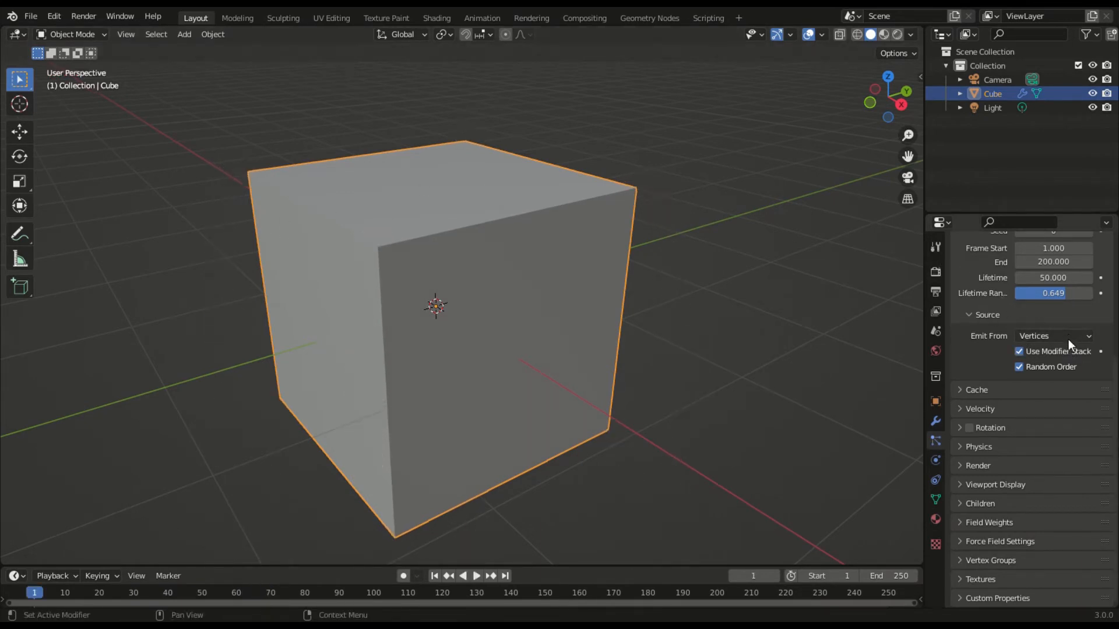
left_click(1068, 339)
left_click(1040, 380)
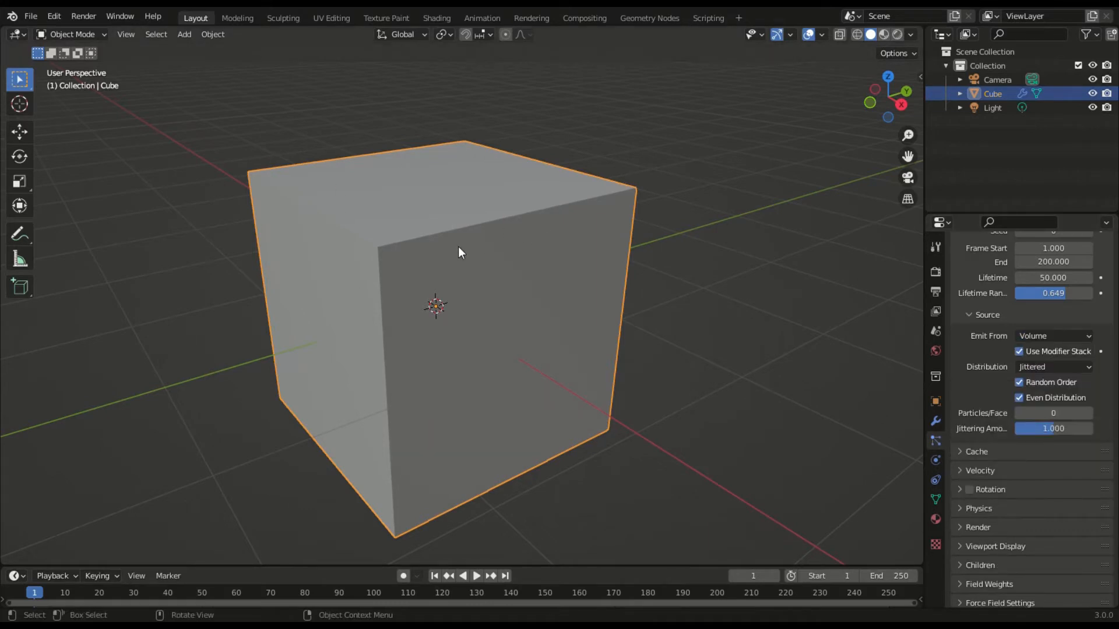
key("space")
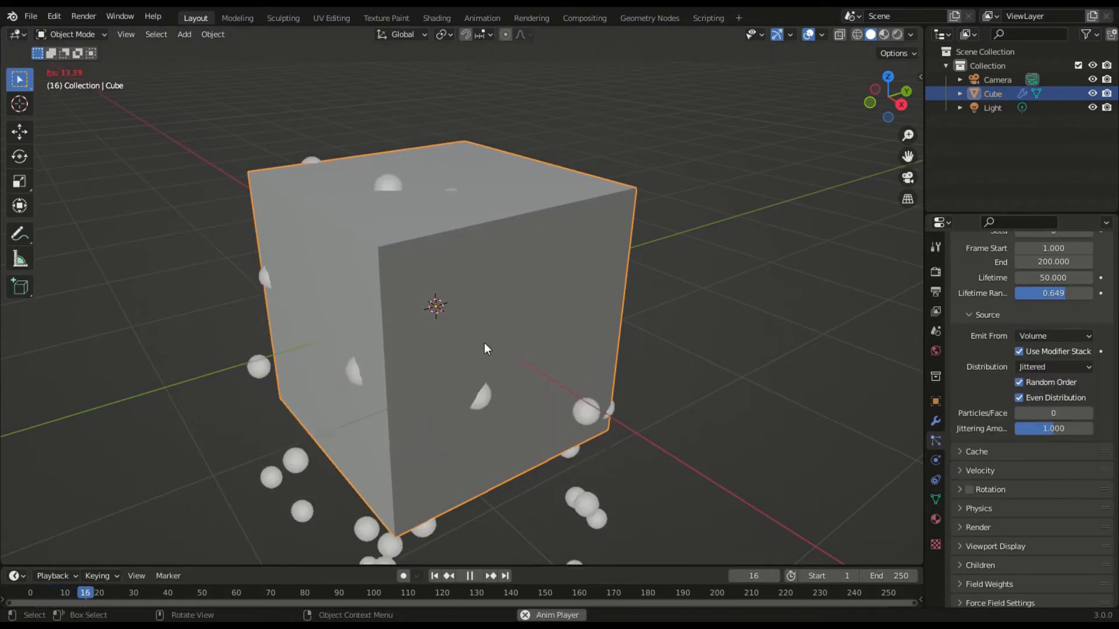
Inspect the volume emission from several angles with X-ray display on and off, and set the particle source back to Faces.
key("alt+z")
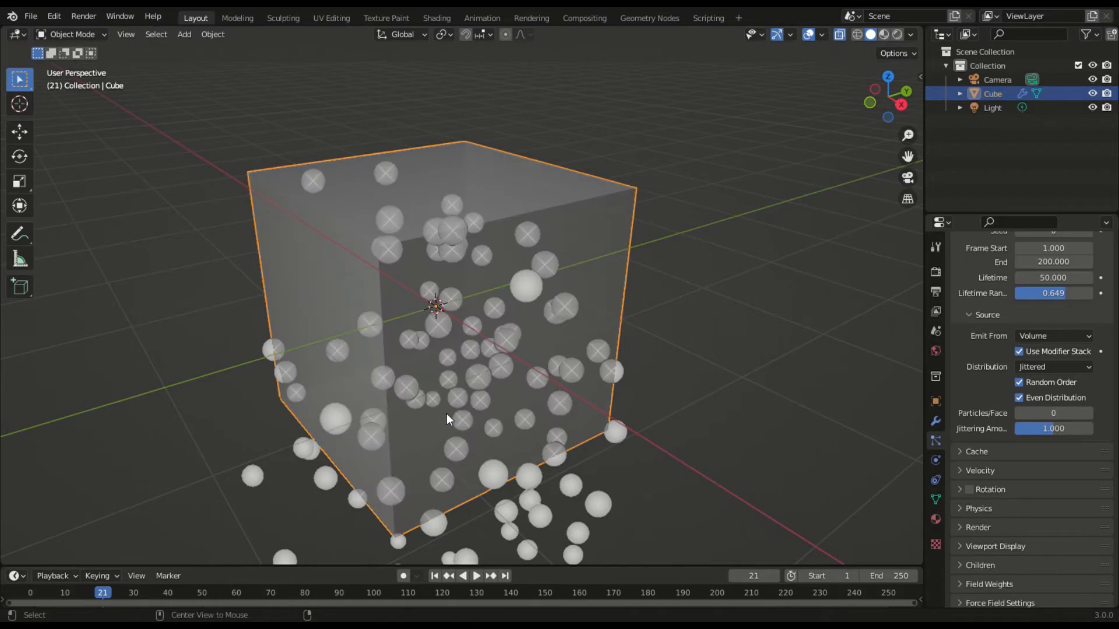
middle_click_drag(597, 285, 399, 278)
key("alt+z")
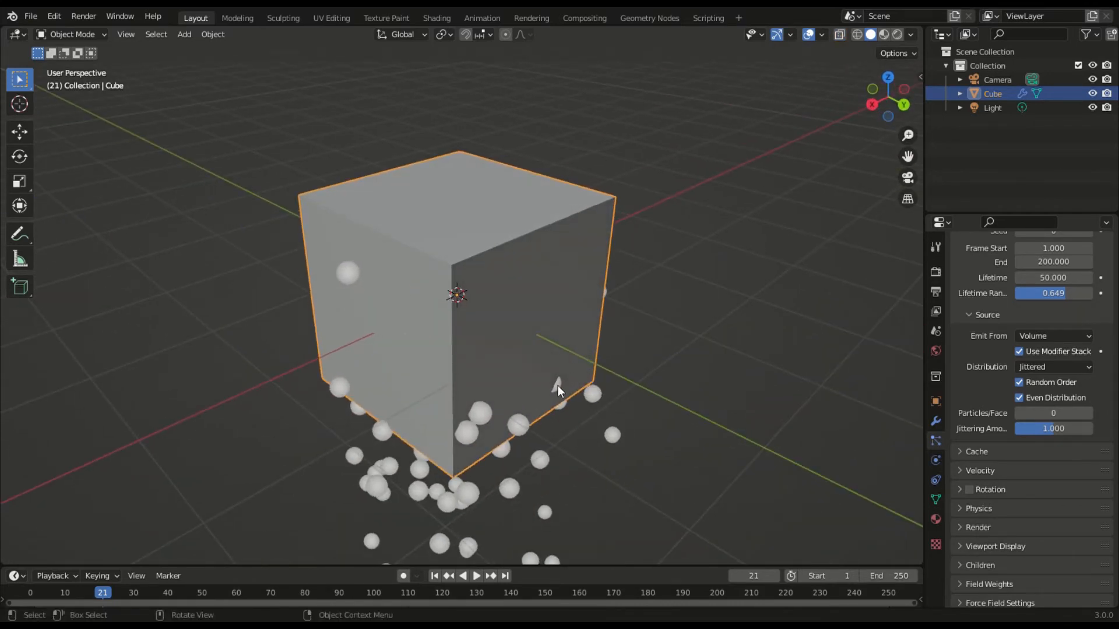
middle_click_drag(528, 289, 604, 244)
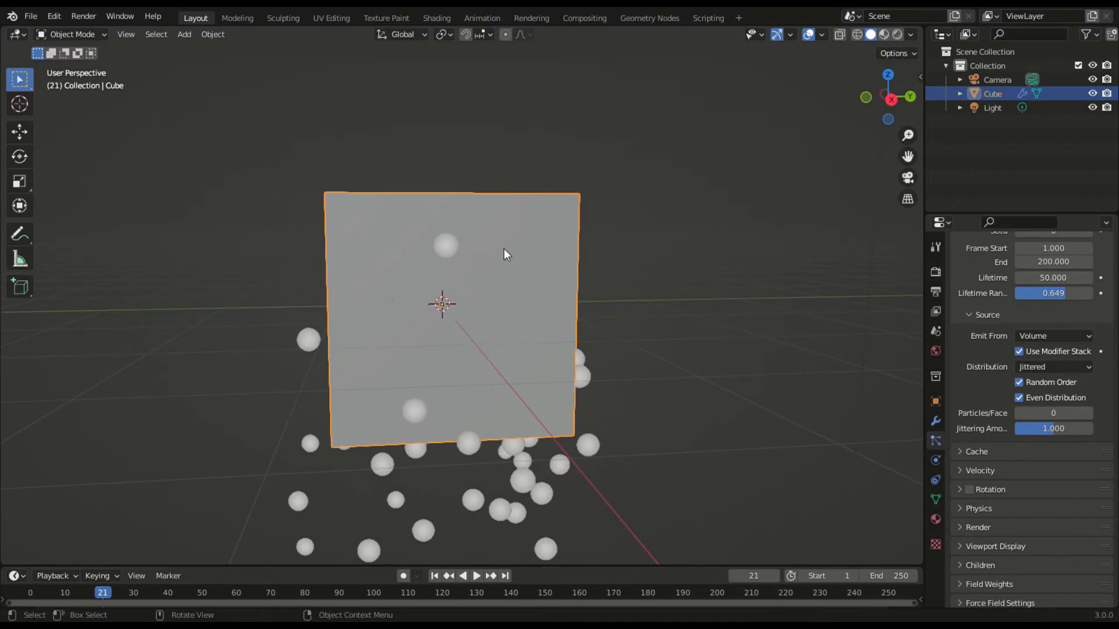
middle_click_drag(626, 296, 531, 309)
left_click(1071, 334)
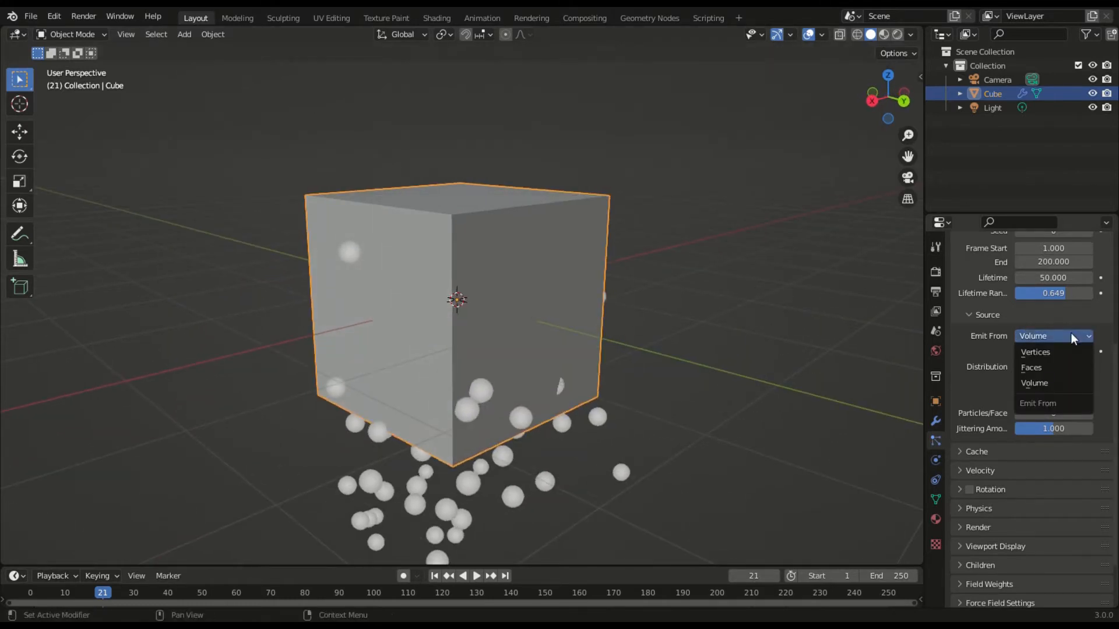
left_click(1038, 368)
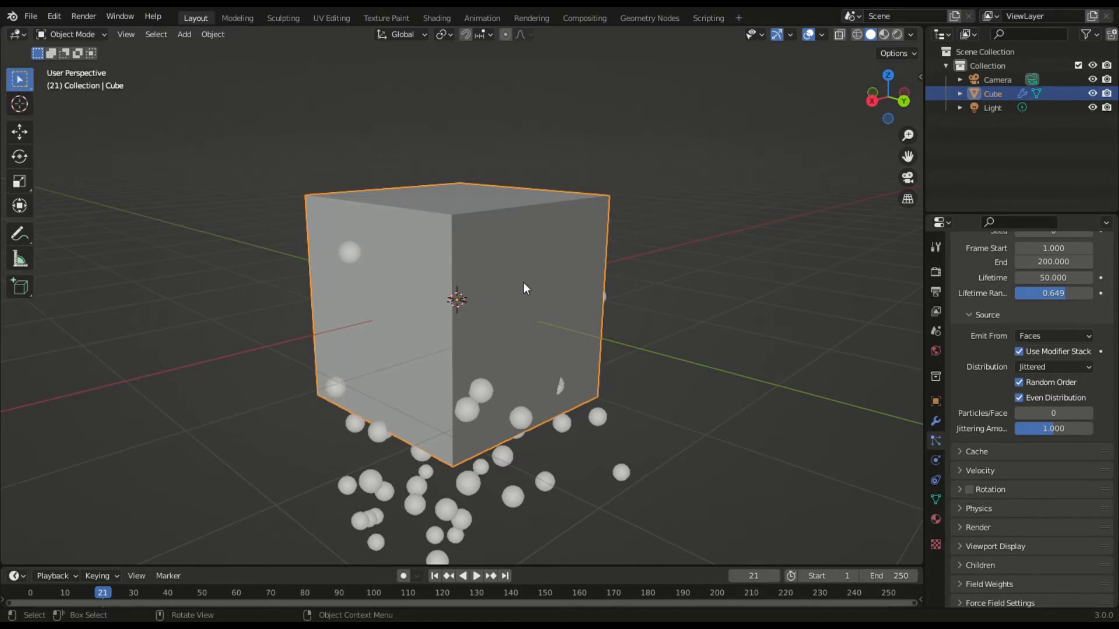
Delete the cube and add a mesh plane in its place.
key("Delete")
key("shift+a")
mouse_move(522, 284)
left_click(577, 281)
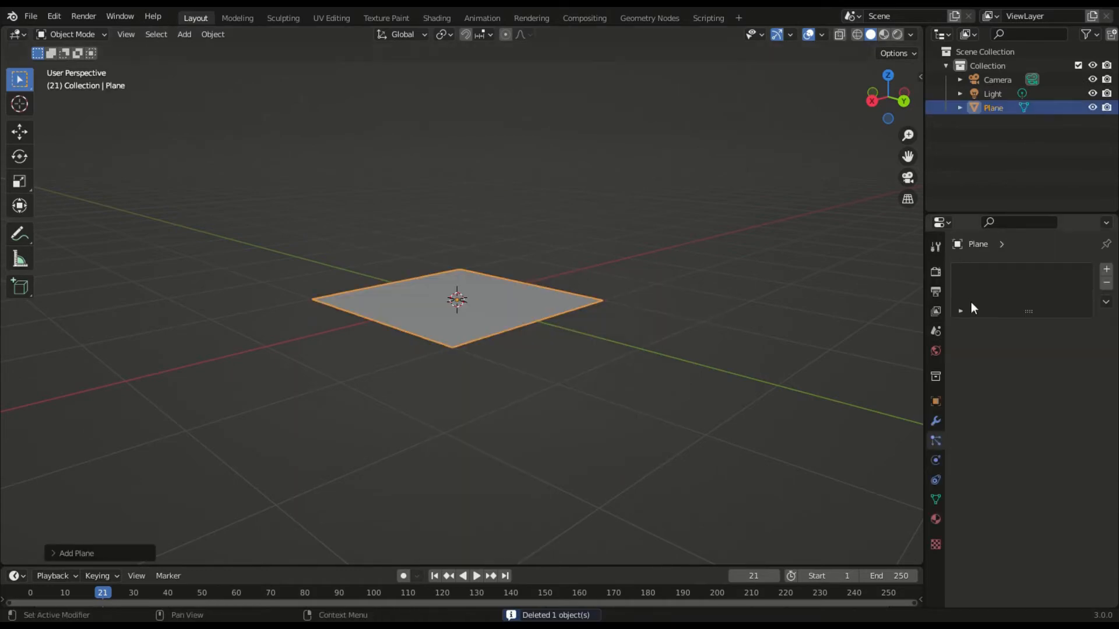
Add a Solidify modifier to the plane with a thickness of -0.27 m.
left_click(935, 422)
left_click(994, 269)
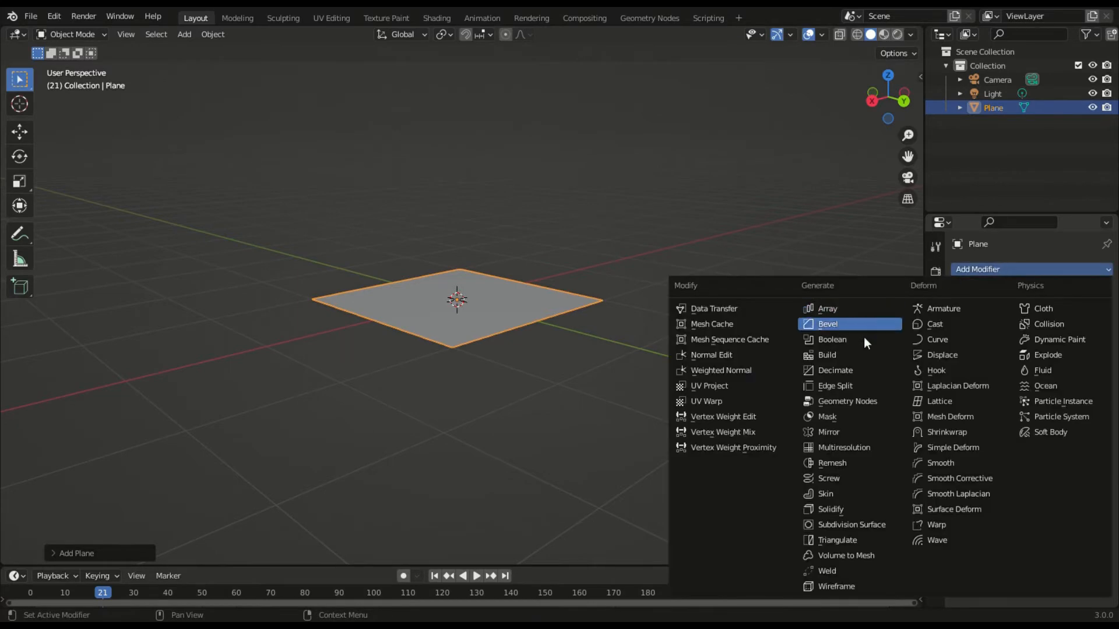
left_click(839, 509)
left_click(1054, 331)
type("-0.27")
key("Return")
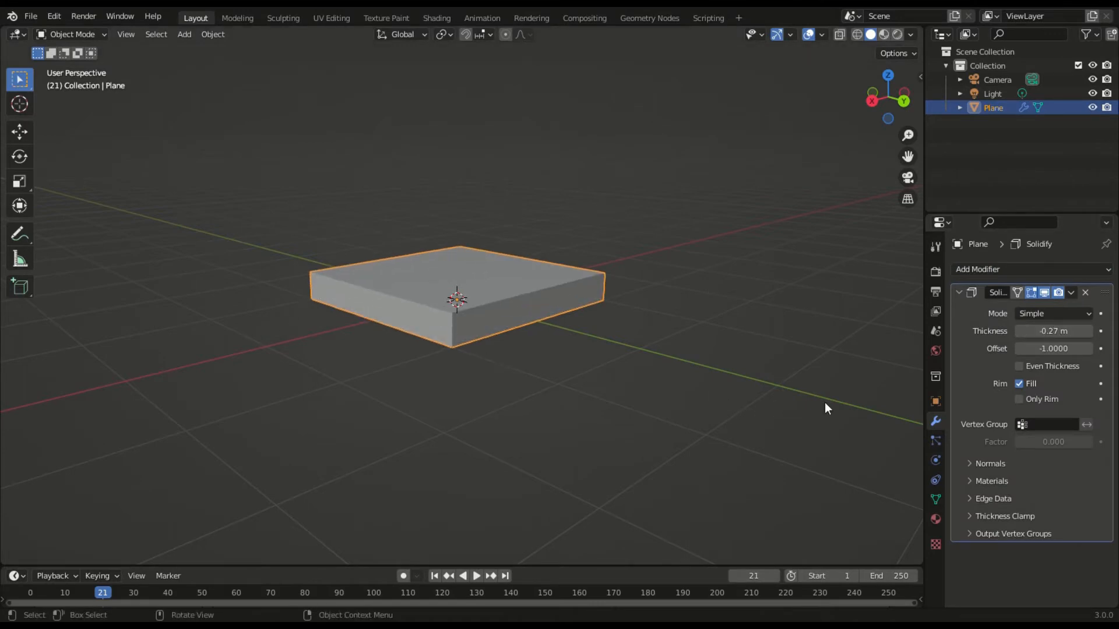
Add an emitter particle system to the solidified plane and play the animation to check where particles emerge.
left_click(934, 441)
left_click(1103, 272)
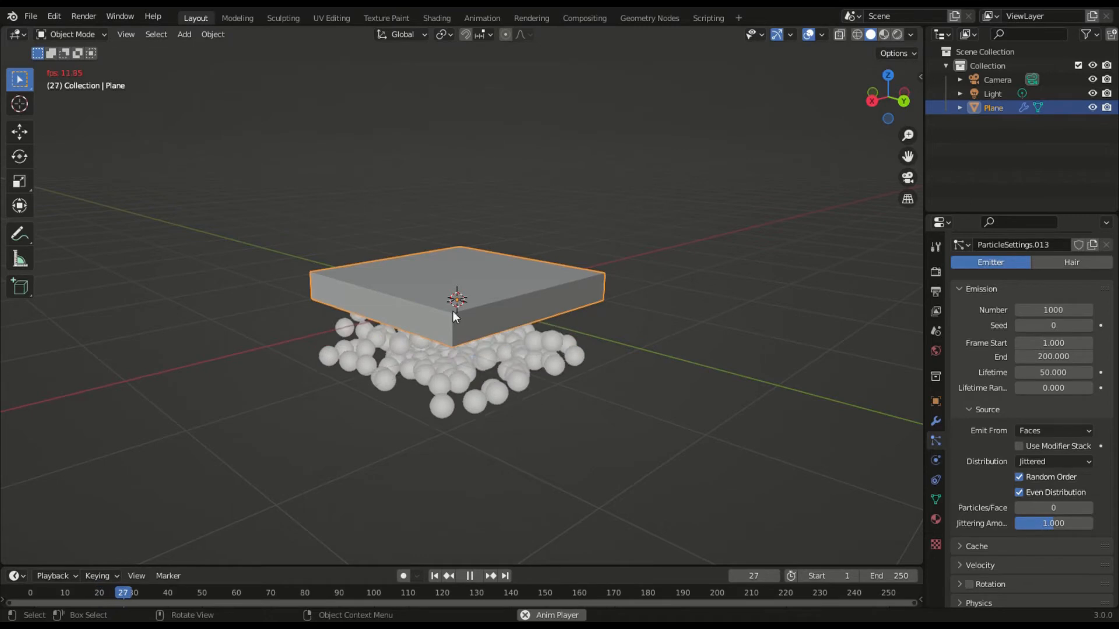
key("space")
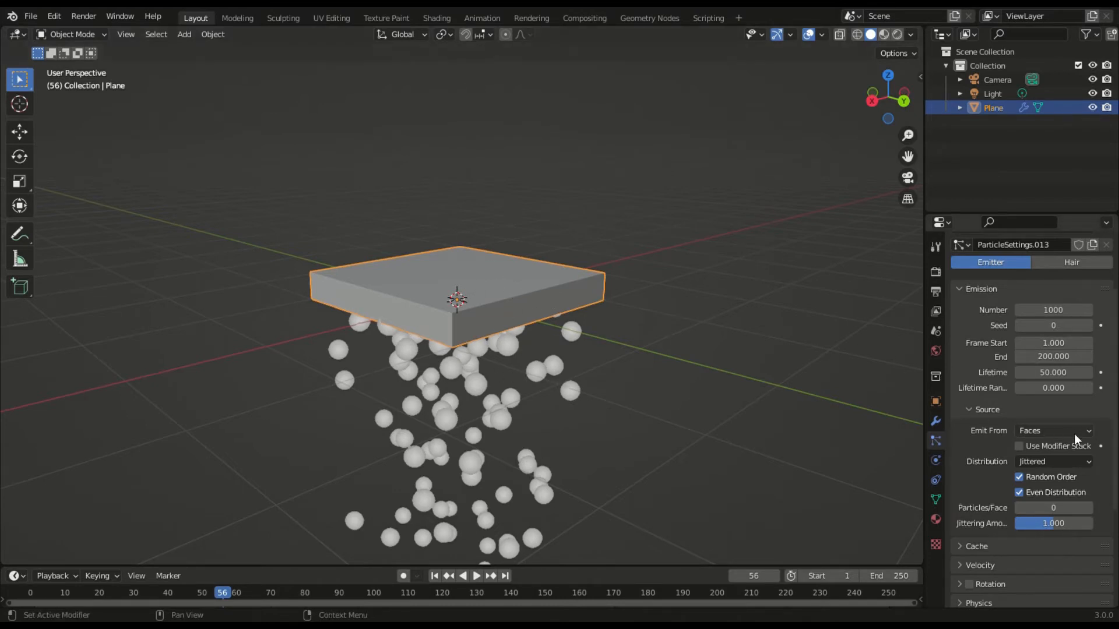
Enable Use Modifier Stack for the plane's particle source and play the animation to check emission from the thickened faces.
left_click(1018, 446)
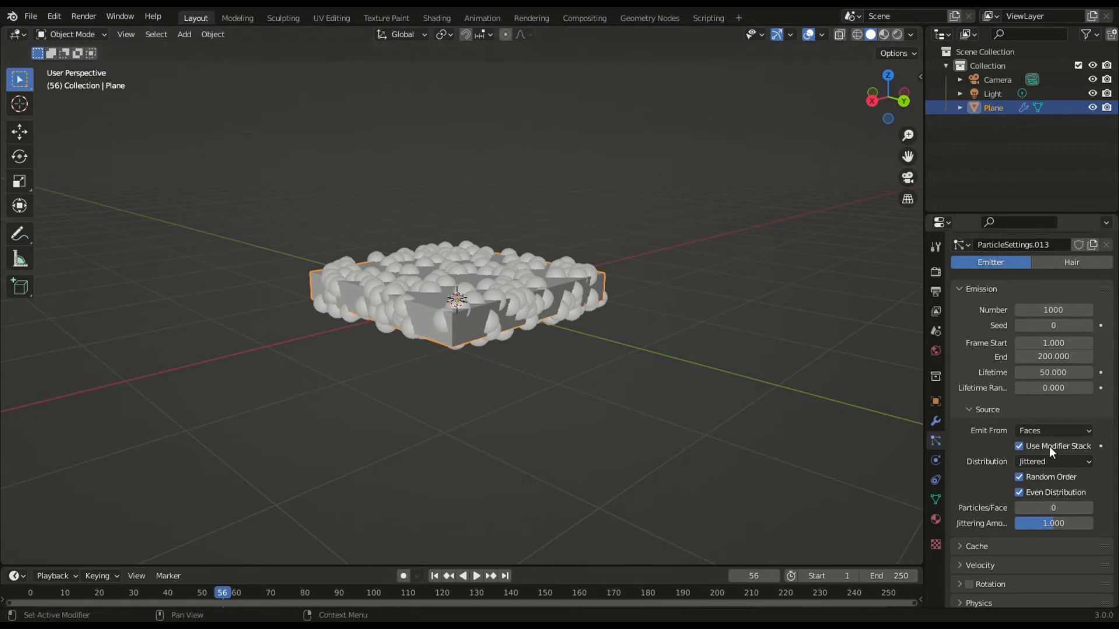
key("space")
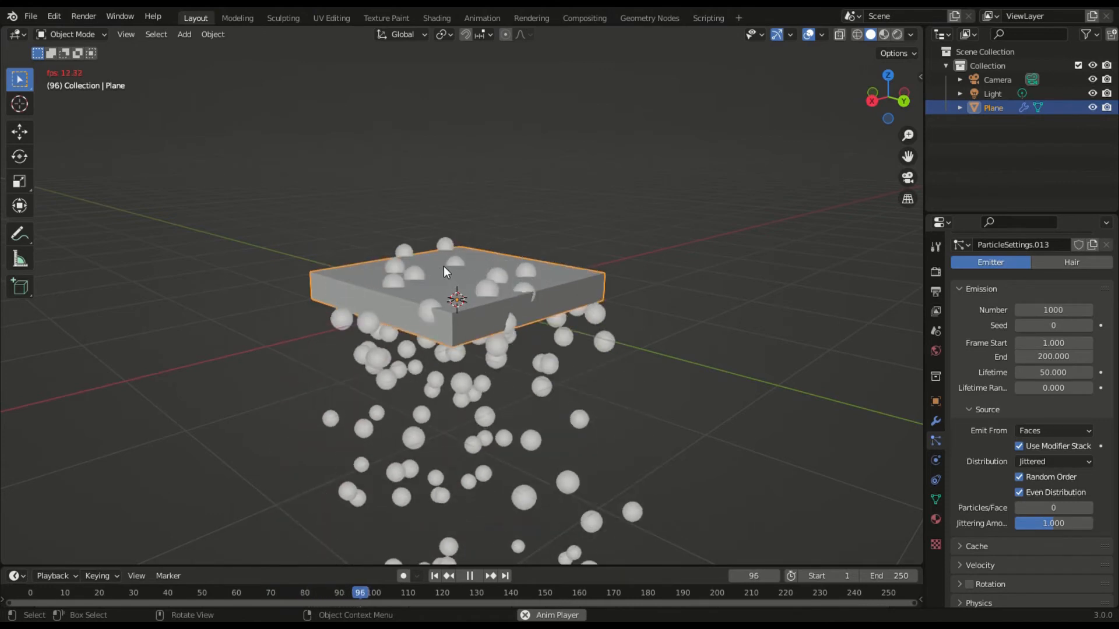
key("space")
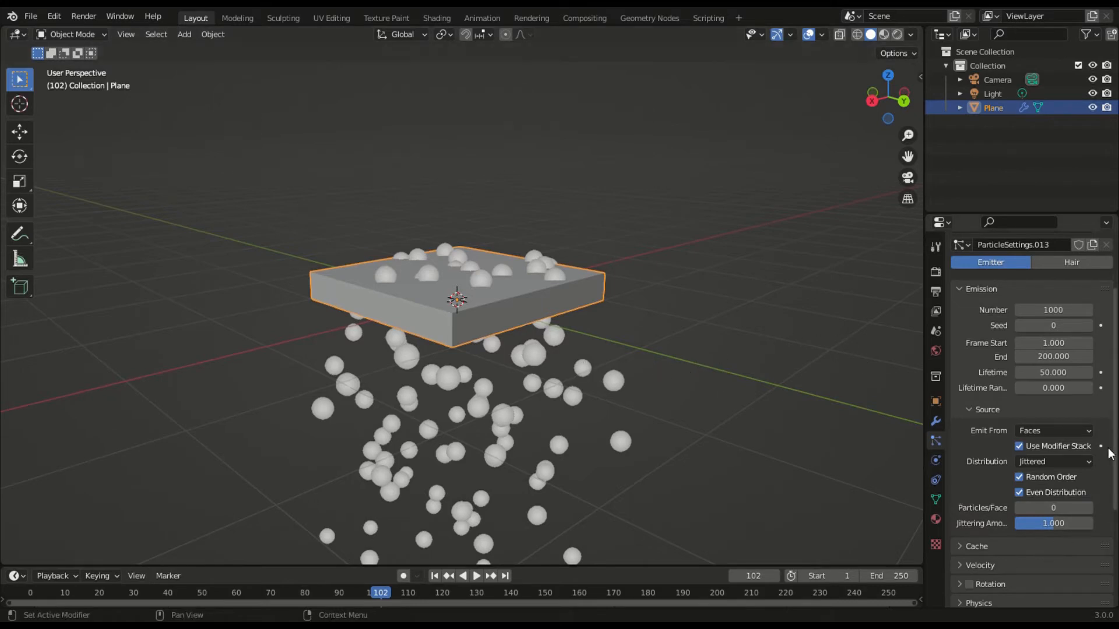
Review the Jittered, Random and Grid options for the particle distribution, keeping it on Jittered.
left_click(1053, 460)
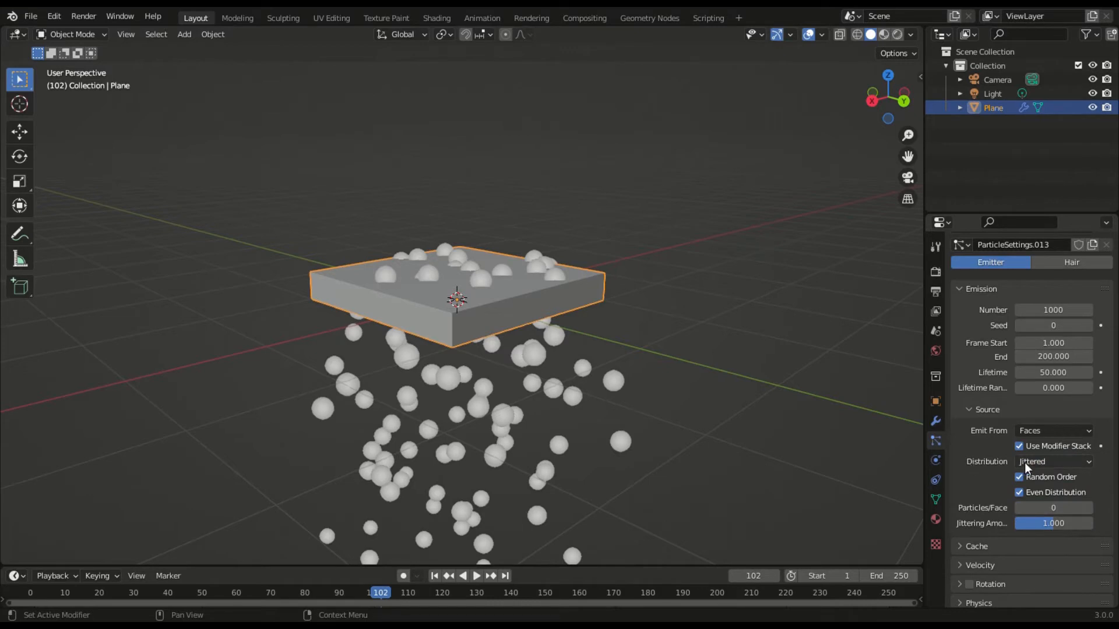
left_click(1027, 462)
left_click(1029, 472)
left_click(1039, 462)
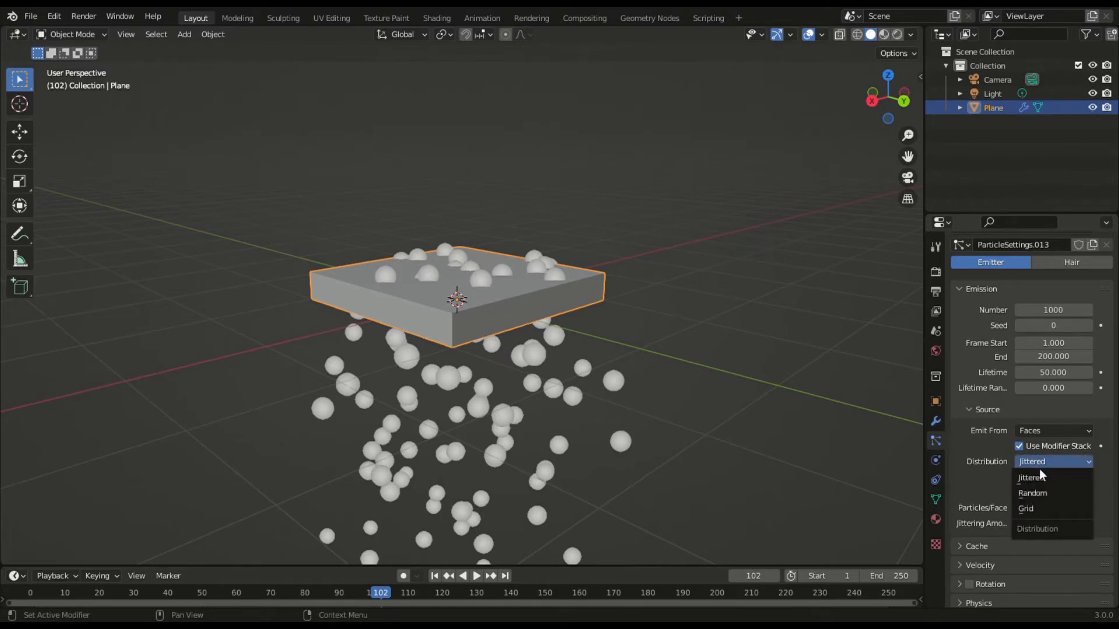
left_click(1037, 476)
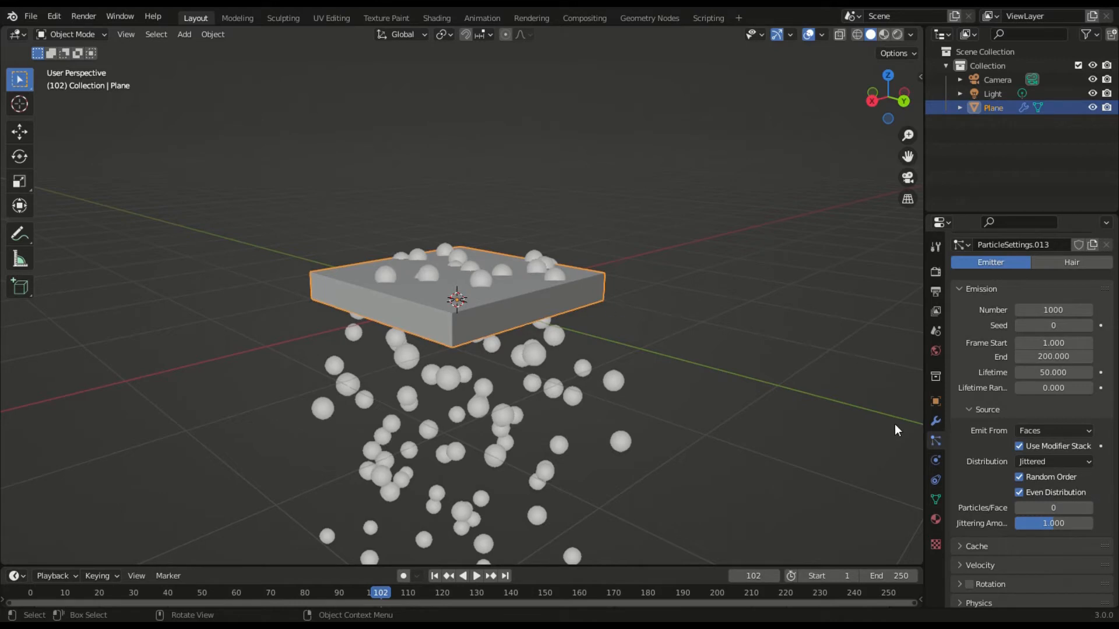
left_click(1055, 462)
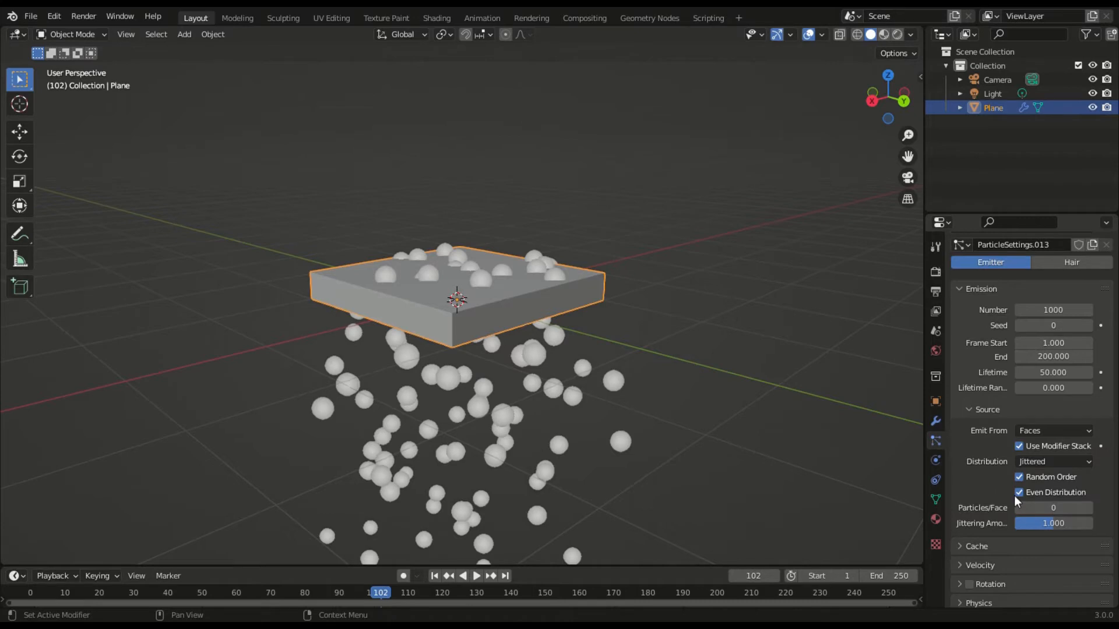
left_click(1057, 463)
scroll(1013, 471, "down", 1)
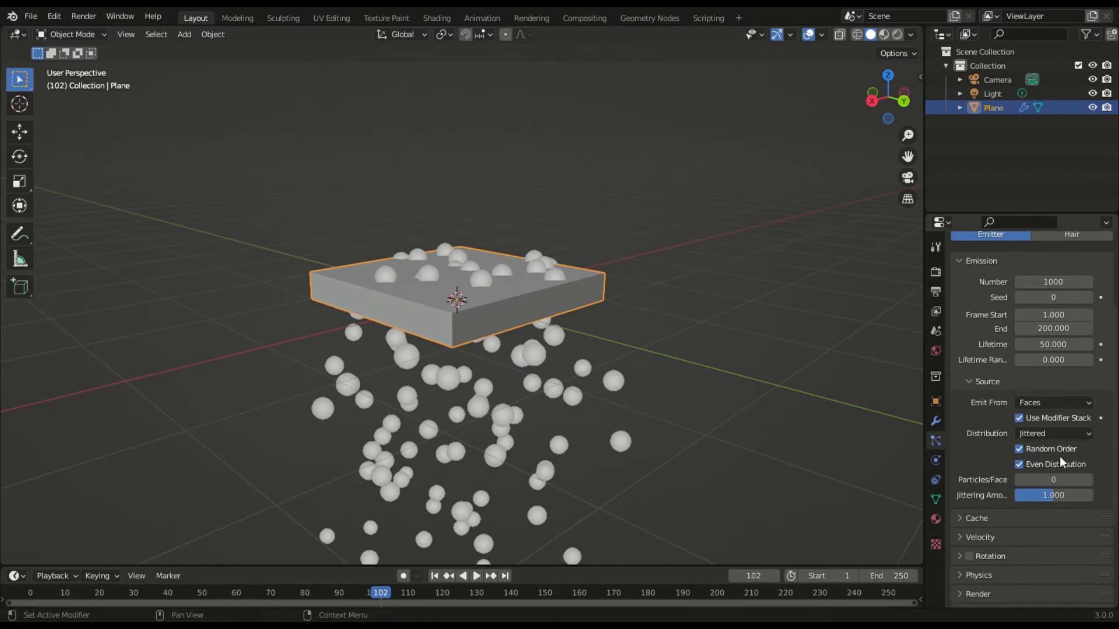
Play the animation briefly and examine the slab's particle emission close up from another angle.
scroll(505, 314, "up", 3)
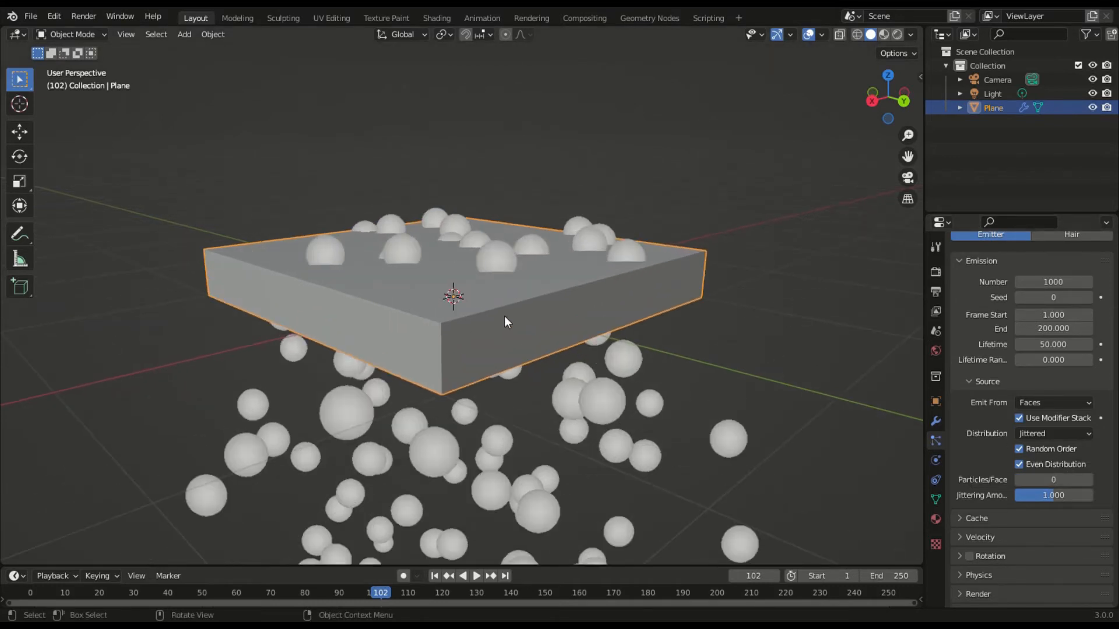
key("space")
key("space")
middle_click_drag(509, 301, 537, 306)
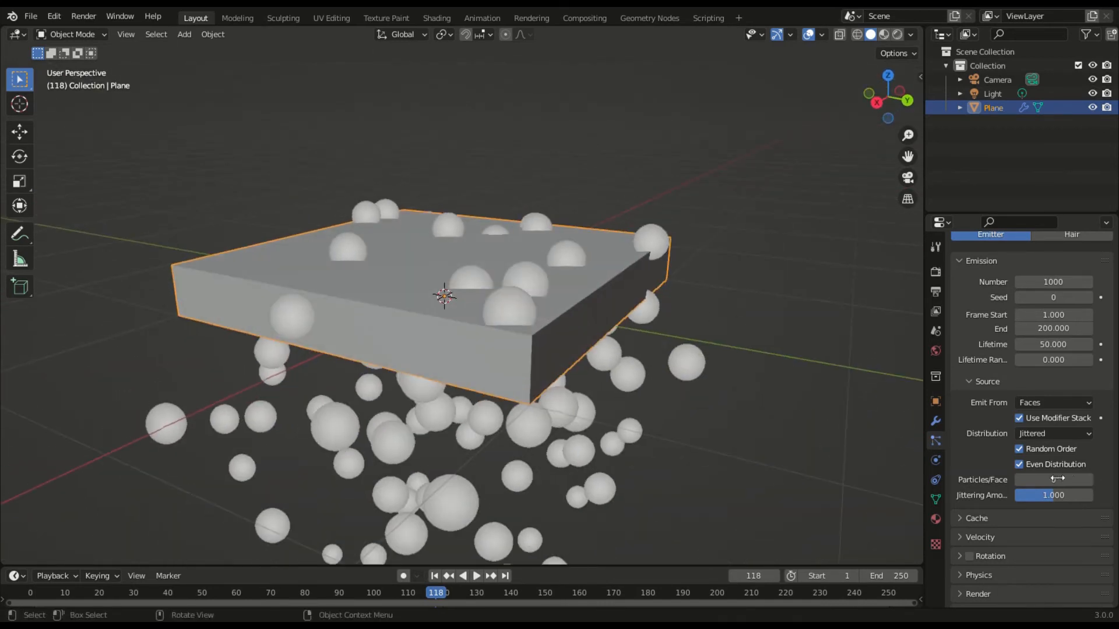
Turn off Random Order in the particle source settings and play the animation to observe the order of emission.
left_click(1019, 450)
scroll(426, 274, "down", 2)
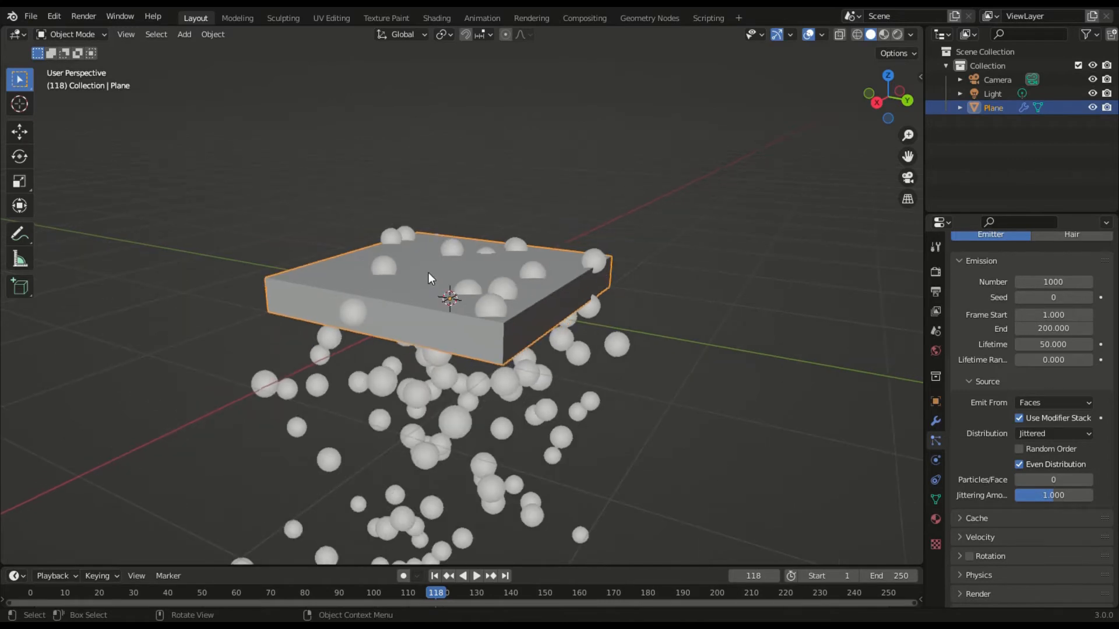
key("space")
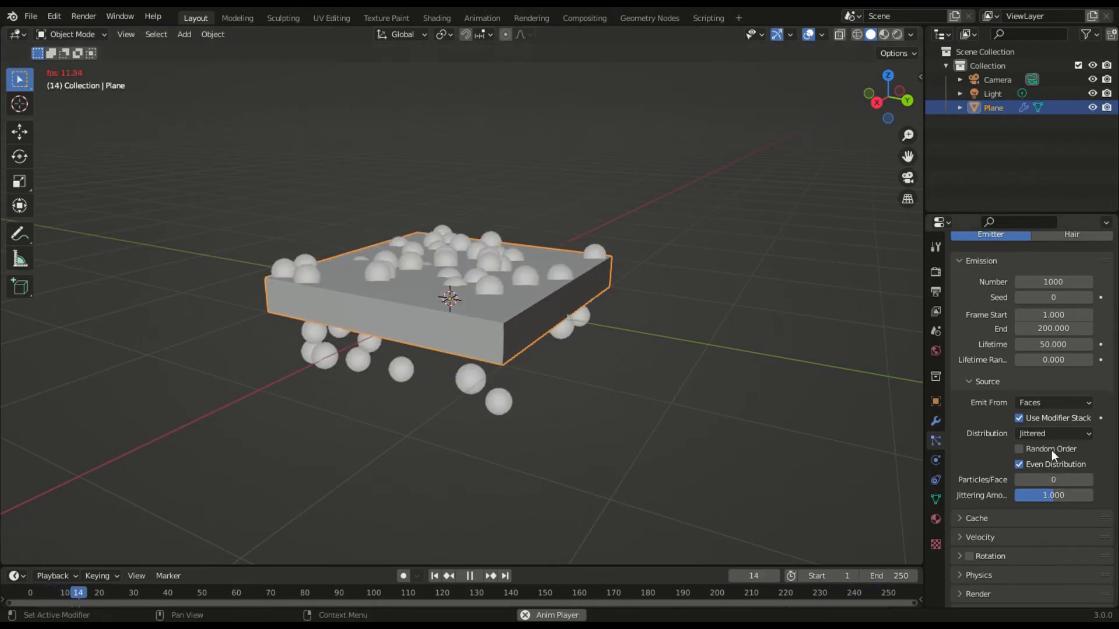
key("space")
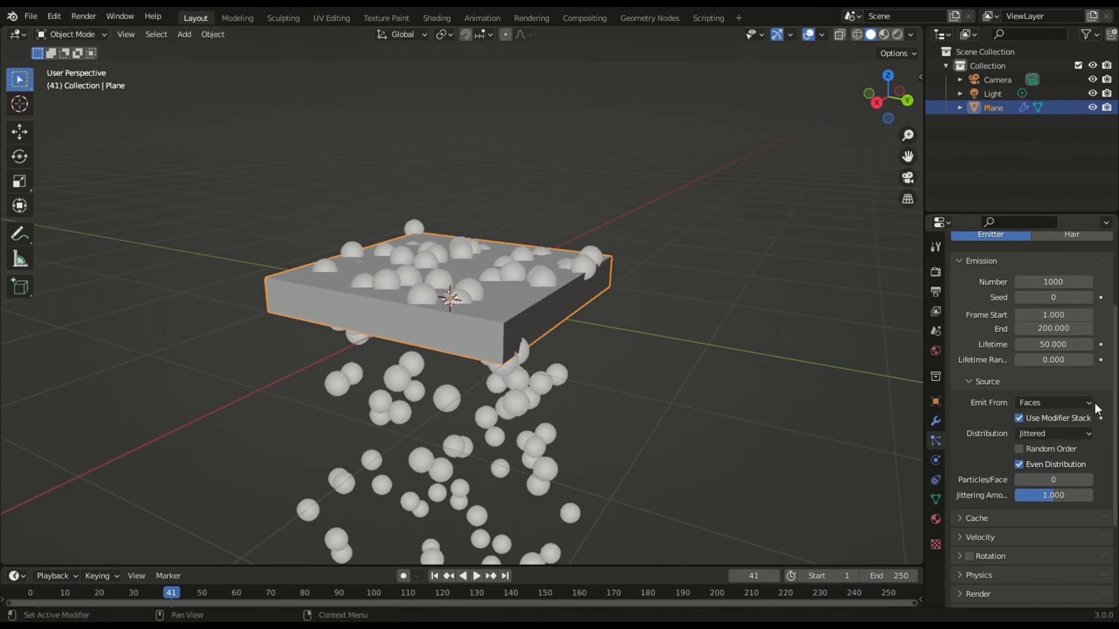
key("space")
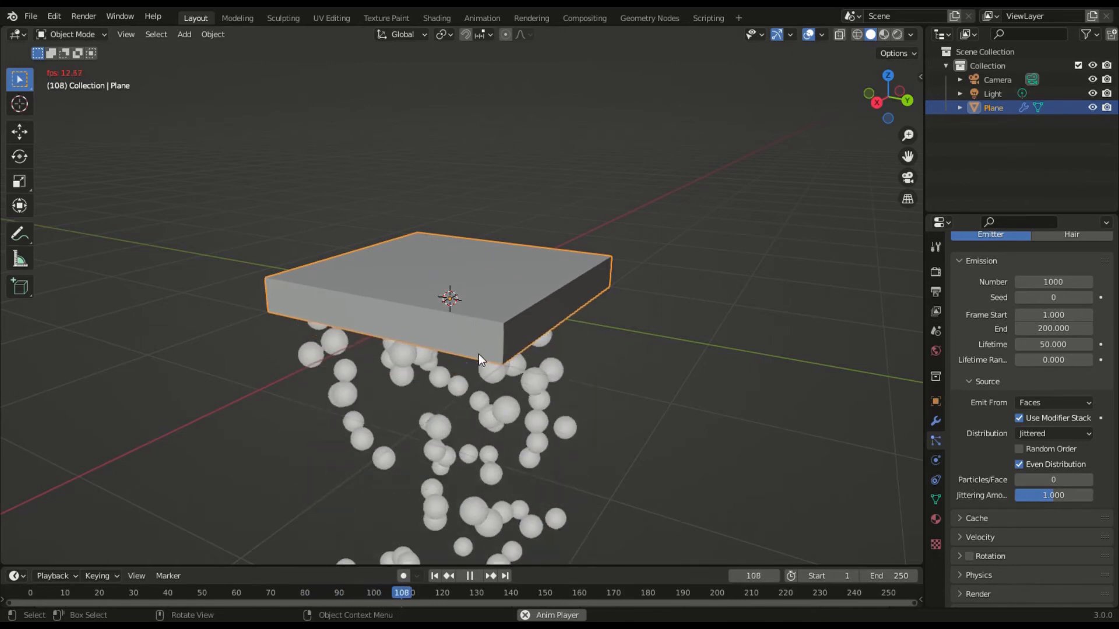
key("space")
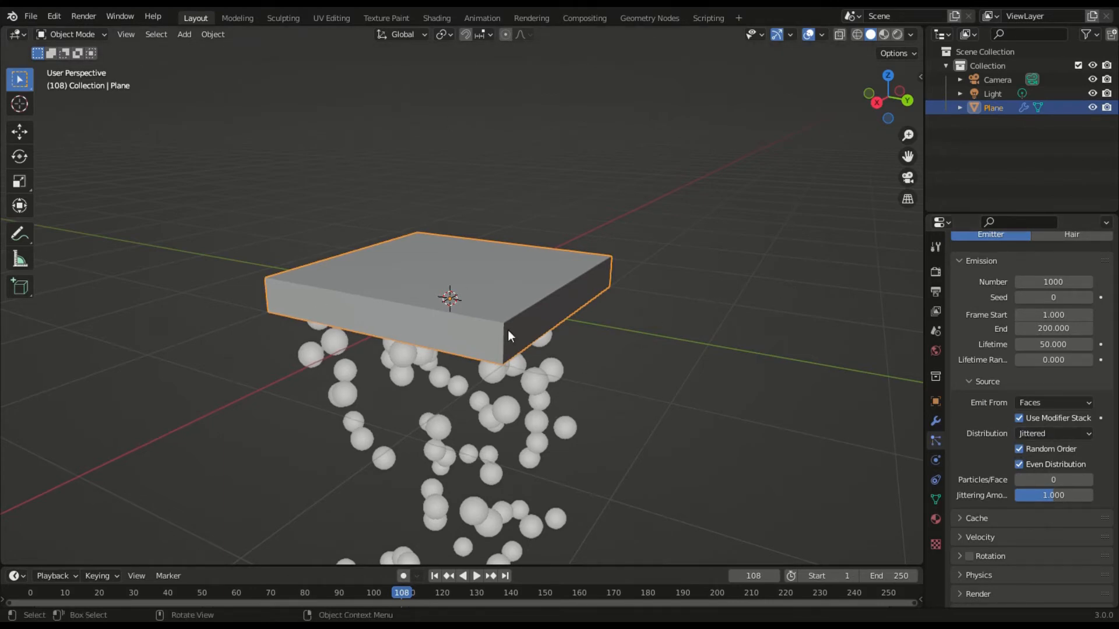
Play the animation briefly with Random Order turned back on to compare the emission.
key("space")
key("space")
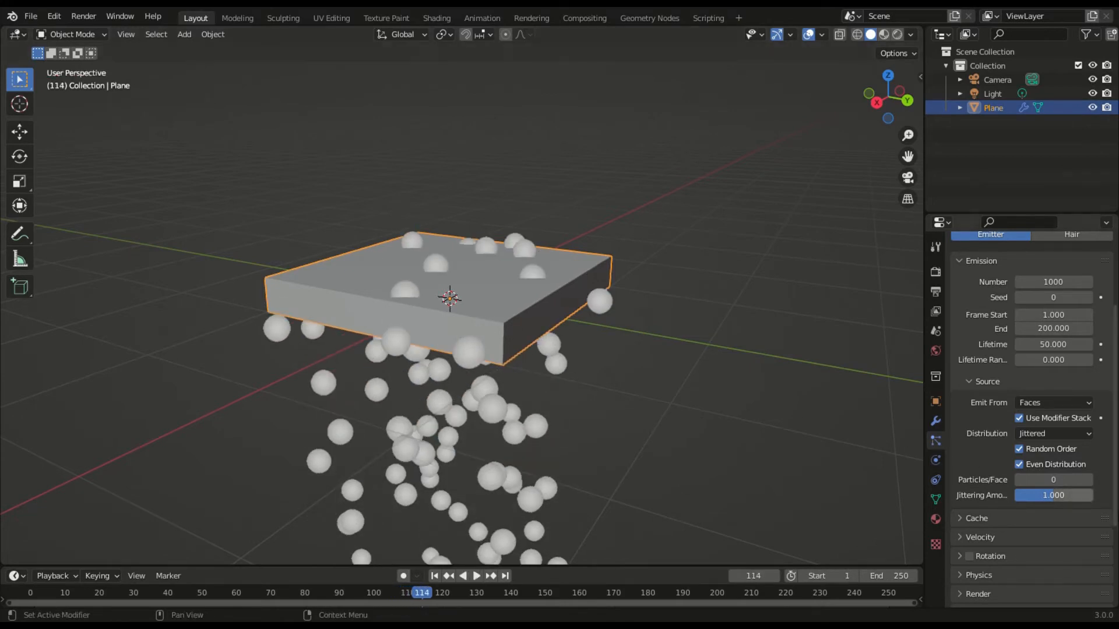
left_click(1016, 464)
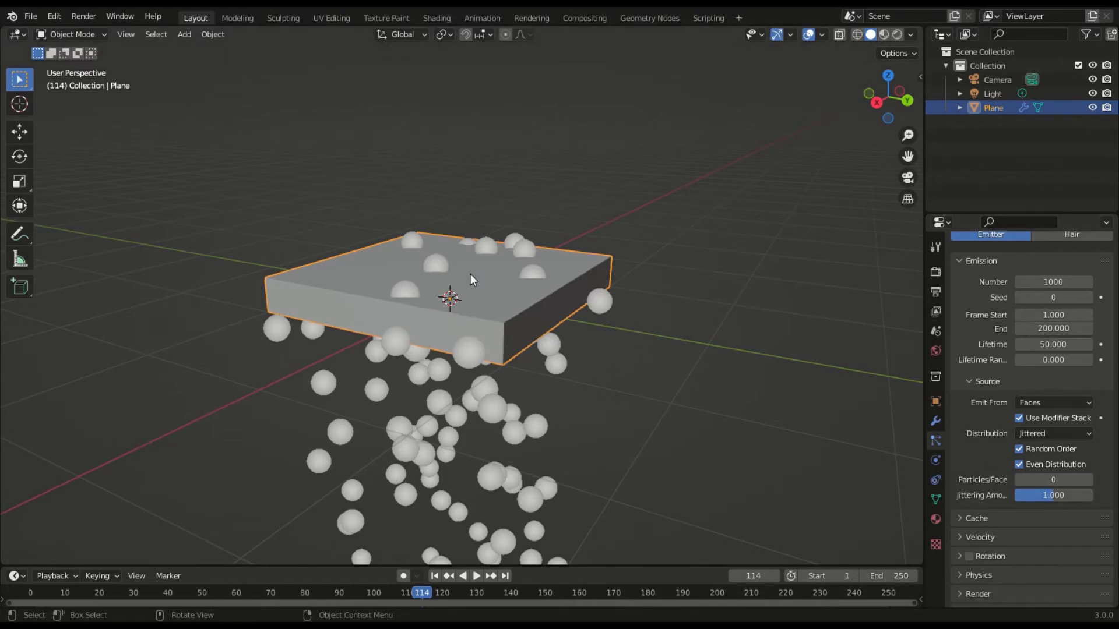
Delete the solidified plane and add a fresh mesh plane.
key("Delete")
key("shift+a")
mouse_move(456, 287)
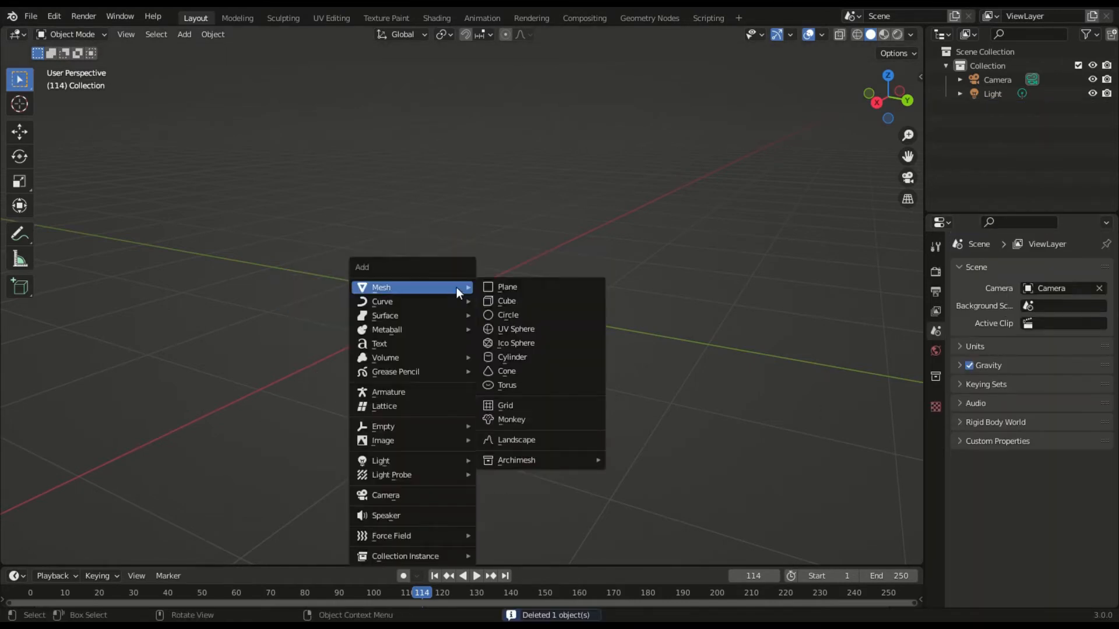
left_click(513, 286)
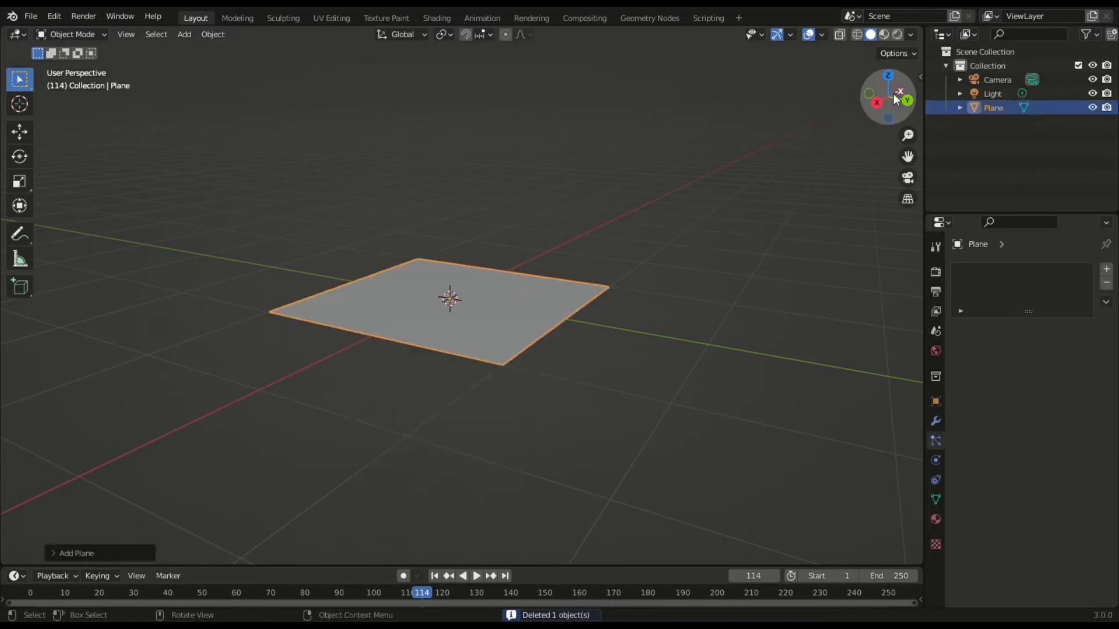
In the right orthographic view, tilt the plane steeply about the X axis and move it up toward negative Y.
left_click(877, 104)
key("r")
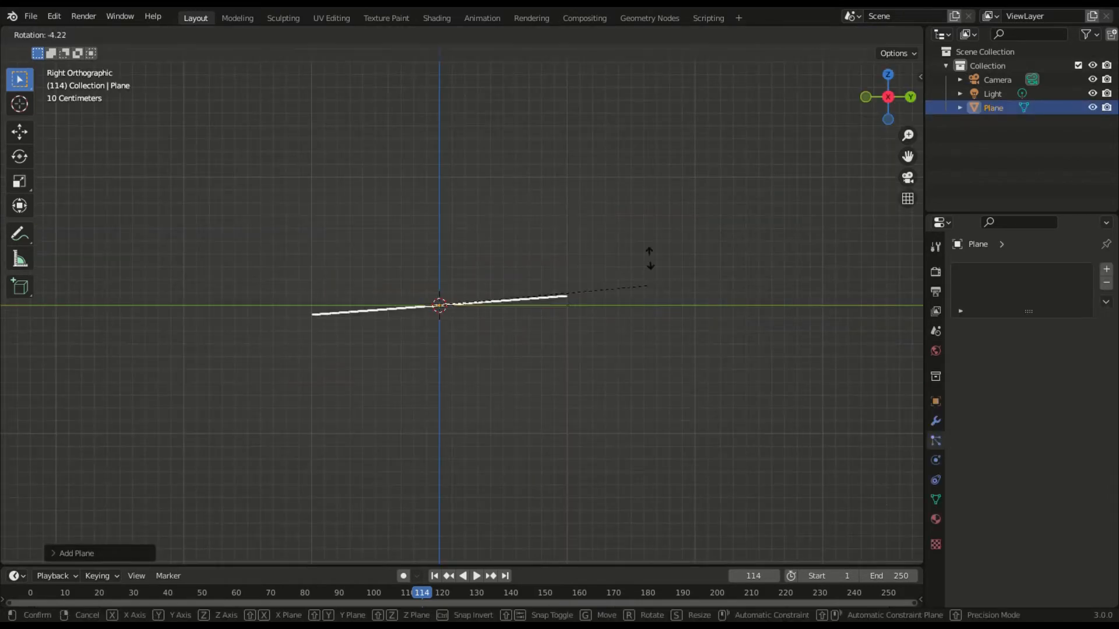
left_click(521, 192)
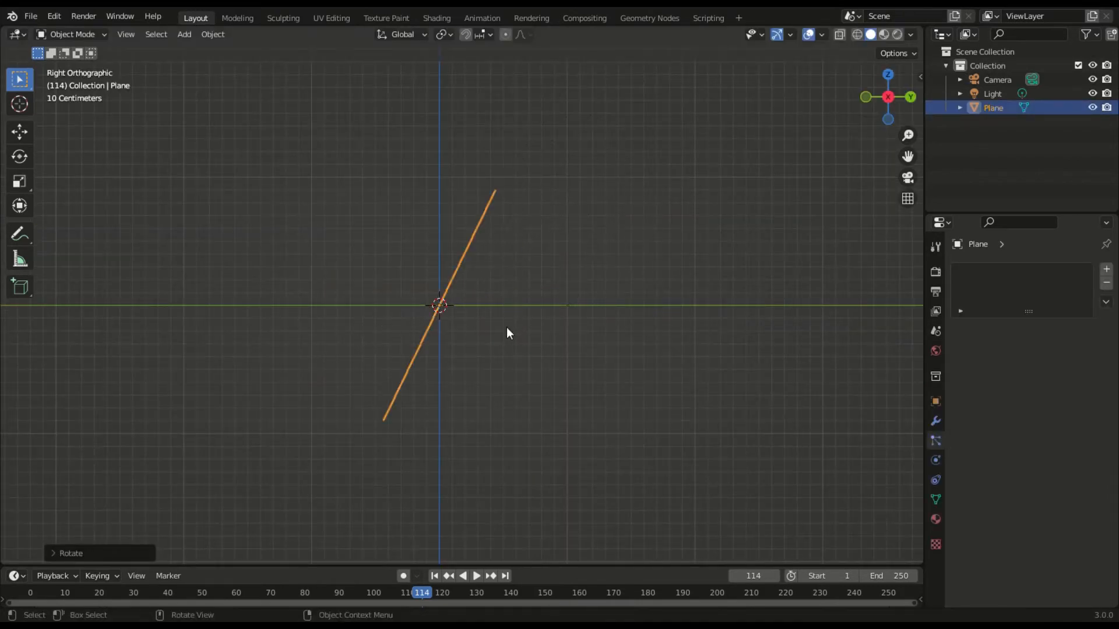
key("g")
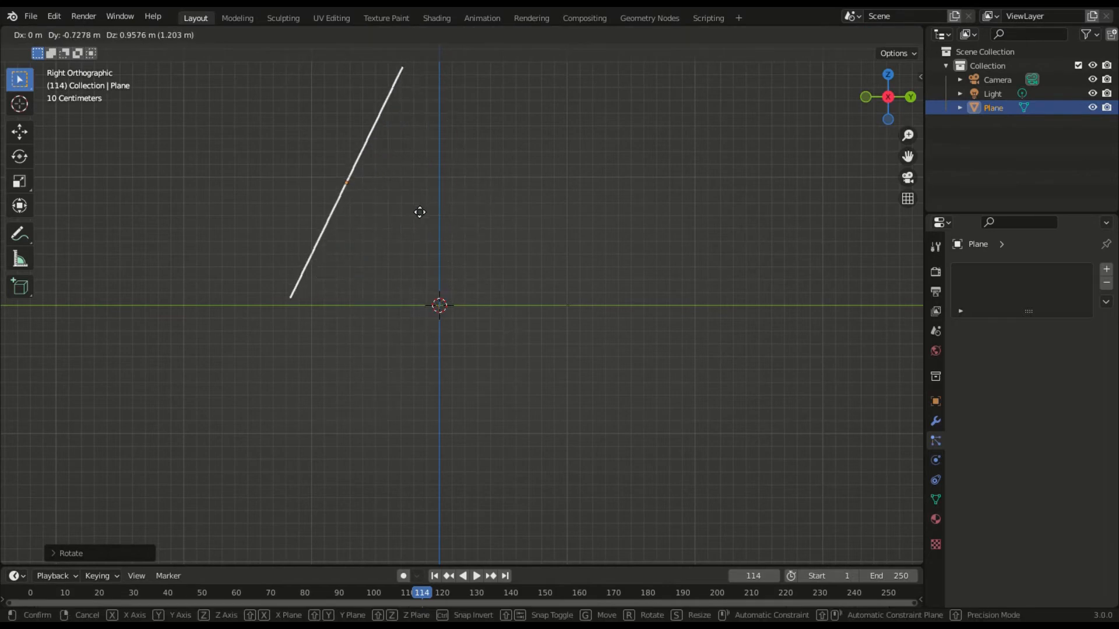
left_click(417, 221)
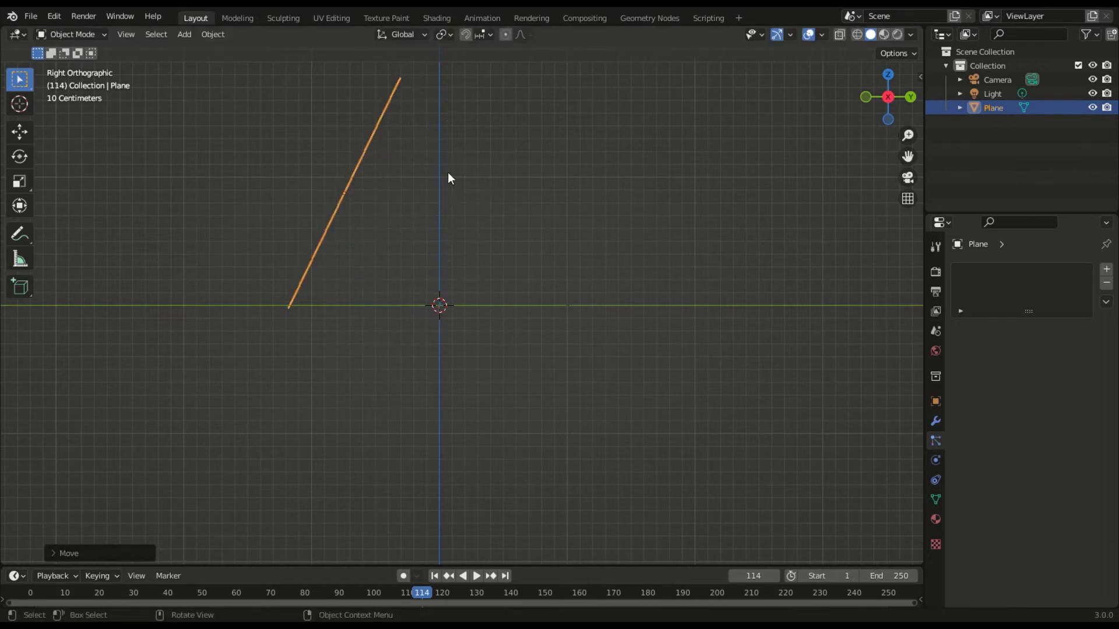
Extrude the tilted plane's upper edge down toward positive Y past ground level, forming a tent shape with two sloping faces.
key("Tab")
left_click_drag(388, 70, 429, 114)
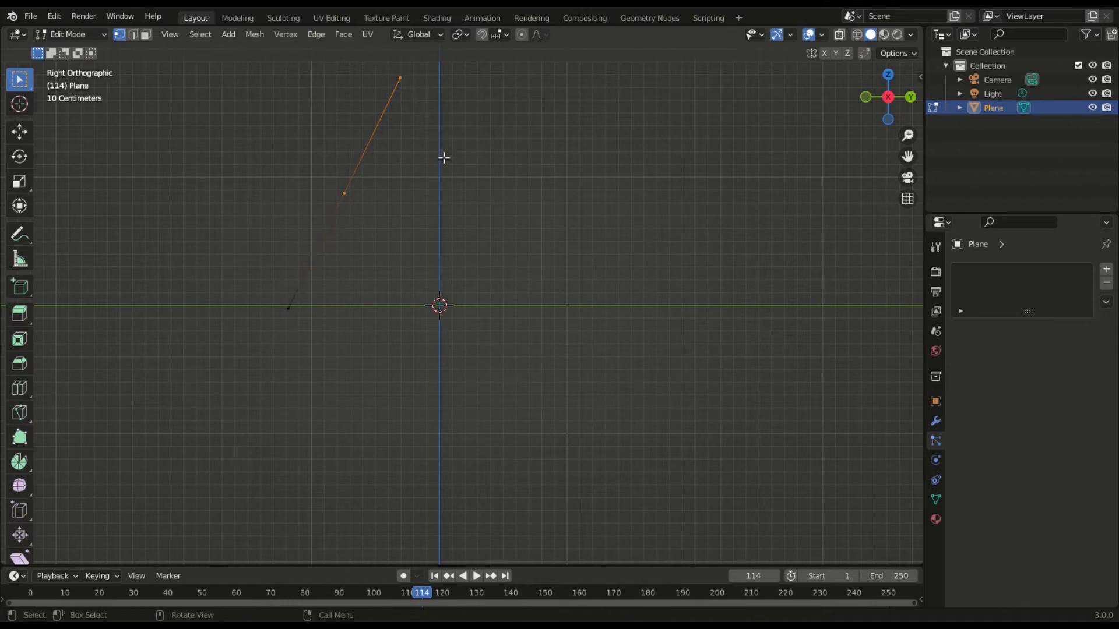
key("alt+z")
left_click_drag(388, 64, 418, 95)
key("g")
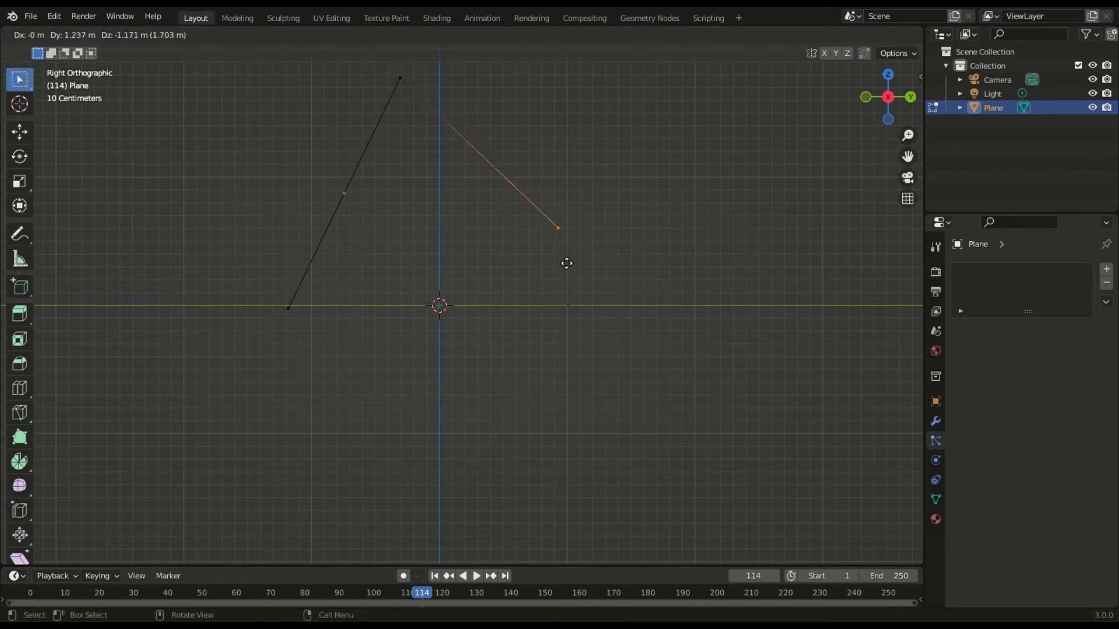
left_click(595, 334)
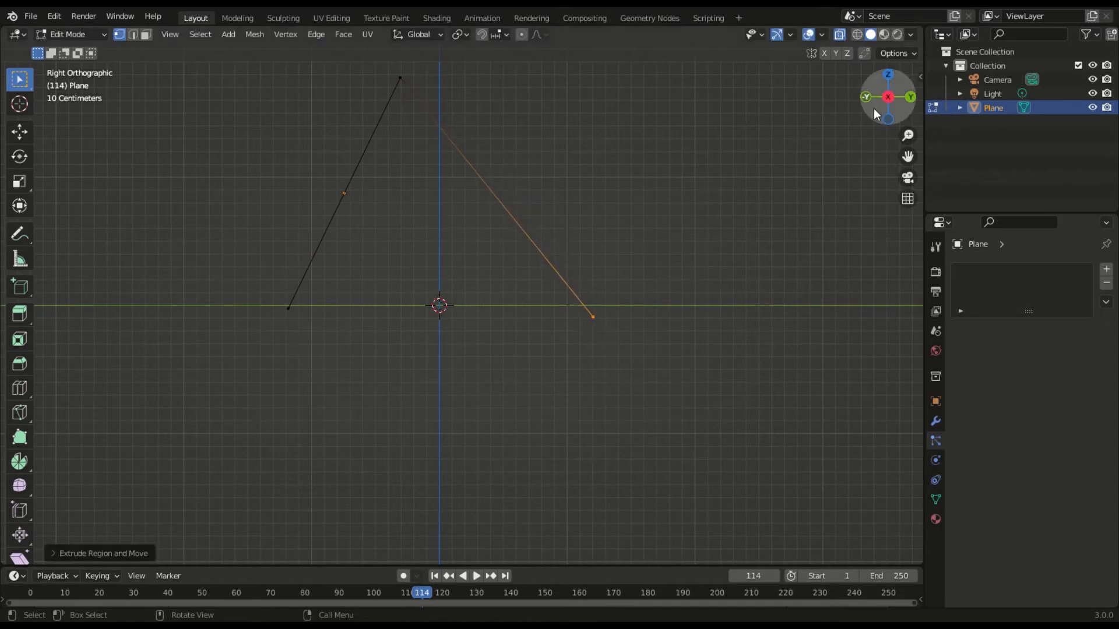
key("Tab")
left_click_drag(888, 98, 823, 131)
scroll(817, 192, "down", 3)
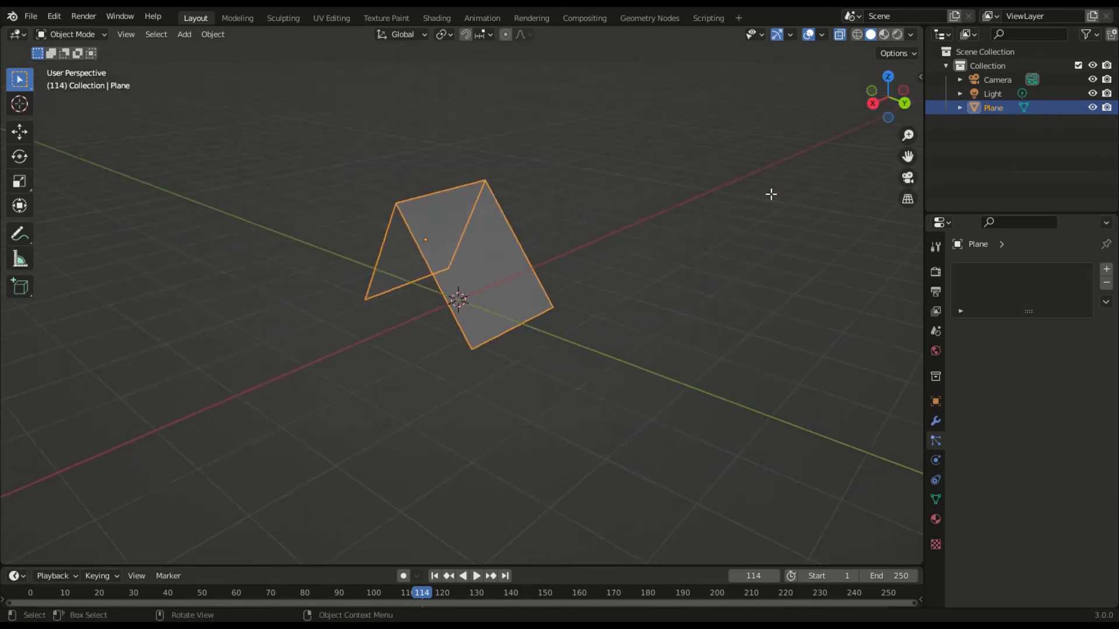
key("alt+z")
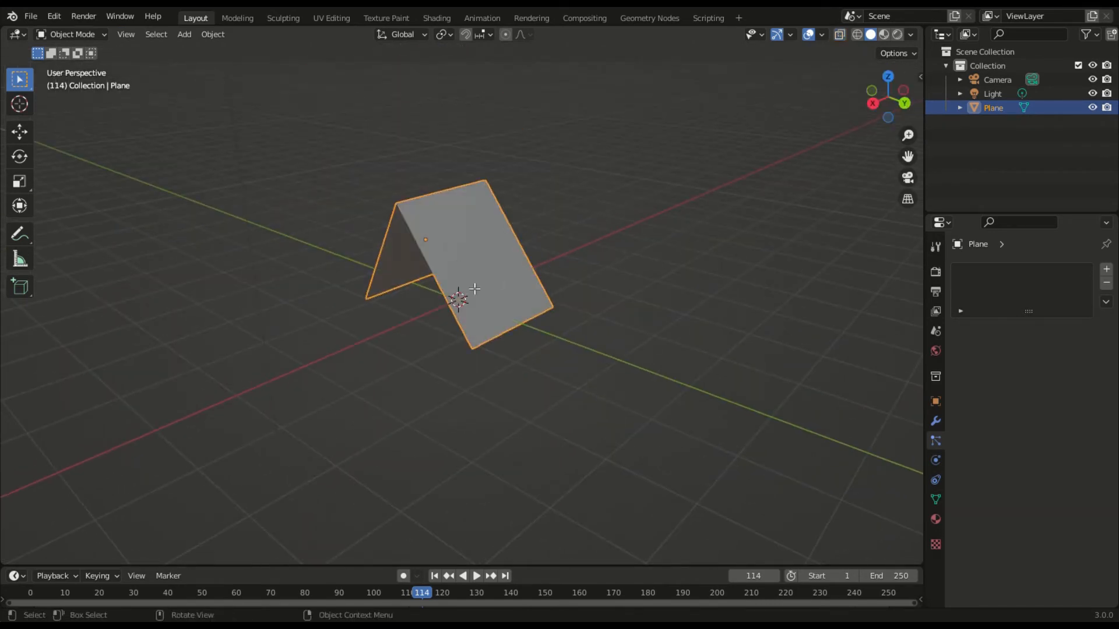
Add a particle system to the tent-shaped mesh and play the animation briefly to examine the emission from both faces.
scroll(495, 247, "up", 3)
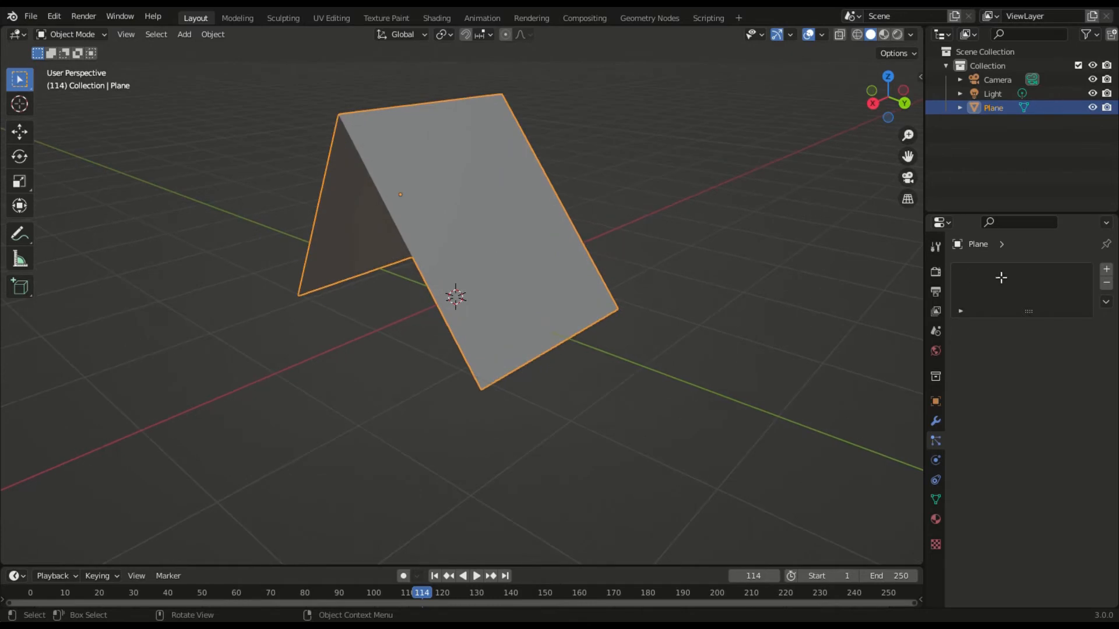
left_click(1106, 270)
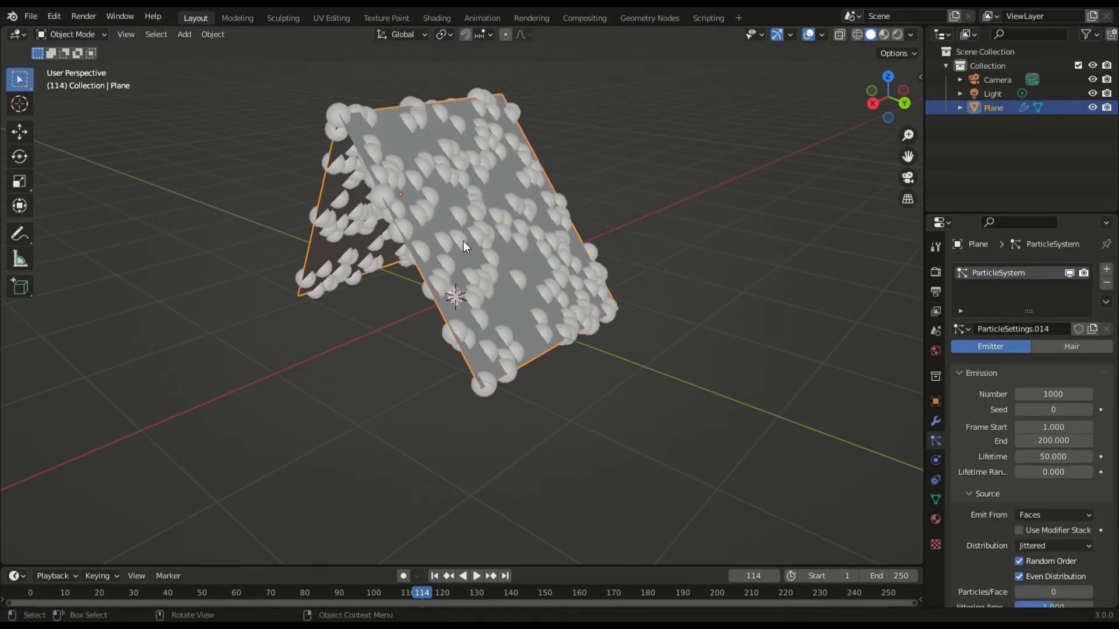
key("space")
key("space")
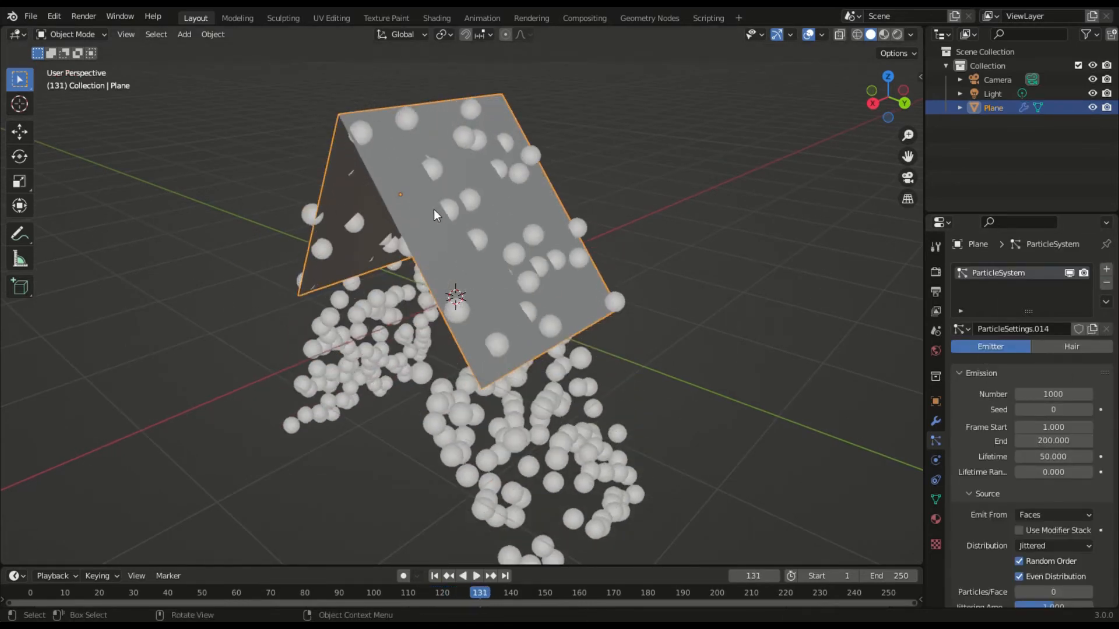
middle_click_drag(438, 198, 764, 220)
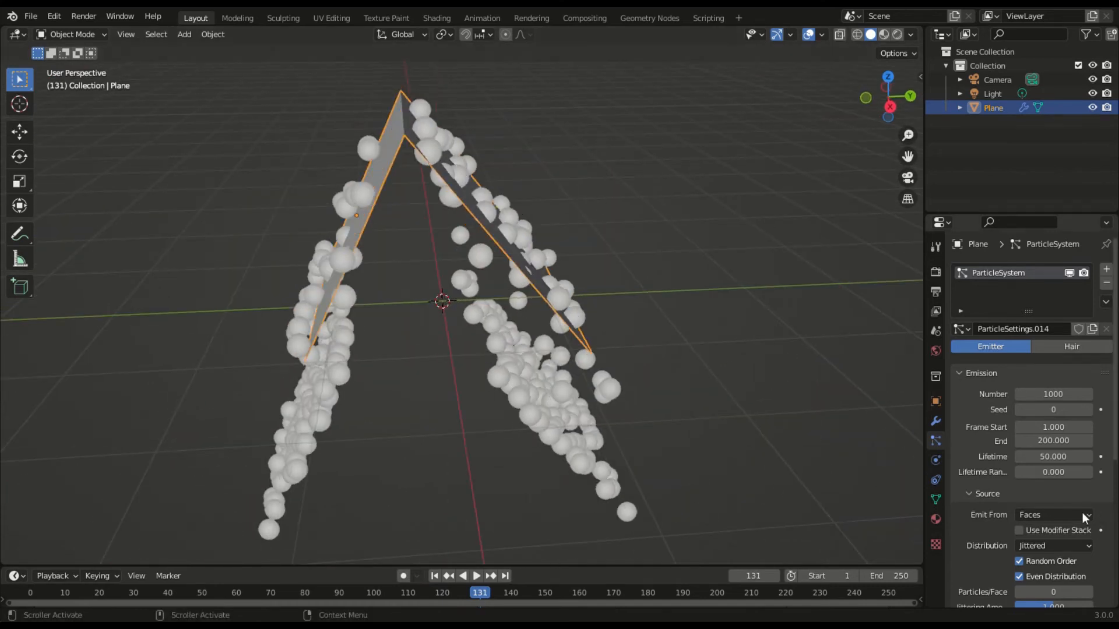
scroll(1082, 513, "down", 5)
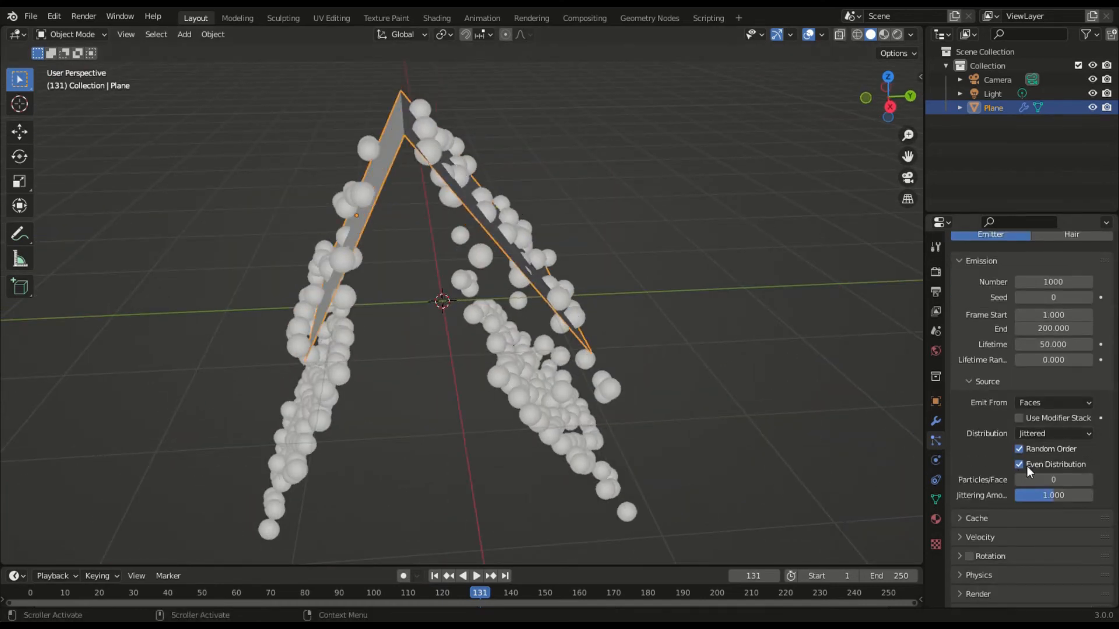
middle_click_drag(500, 208, 439, 216)
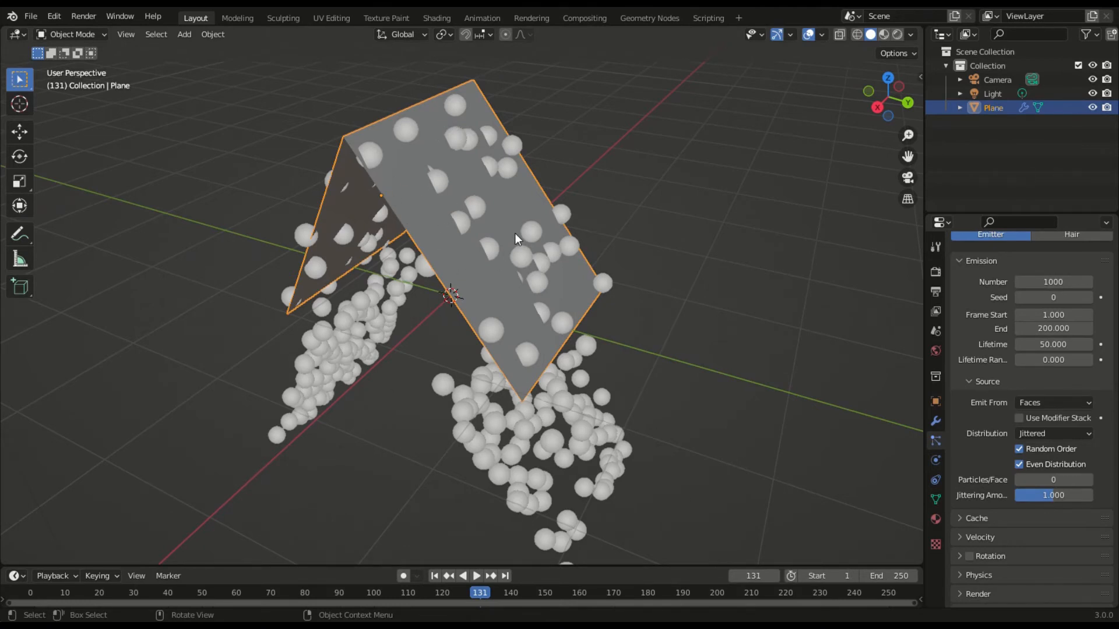
Select the large and the small face of the tent mesh in turn in Edit Mode to compare their sizes.
key("Tab")
key("3")
left_click(495, 217)
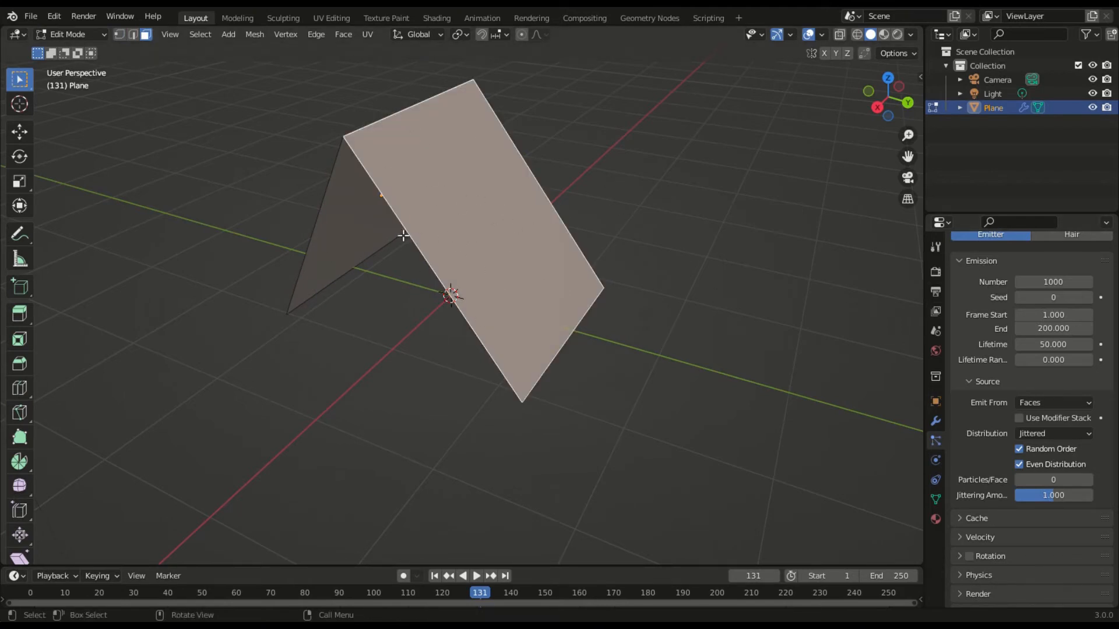
left_click(349, 229)
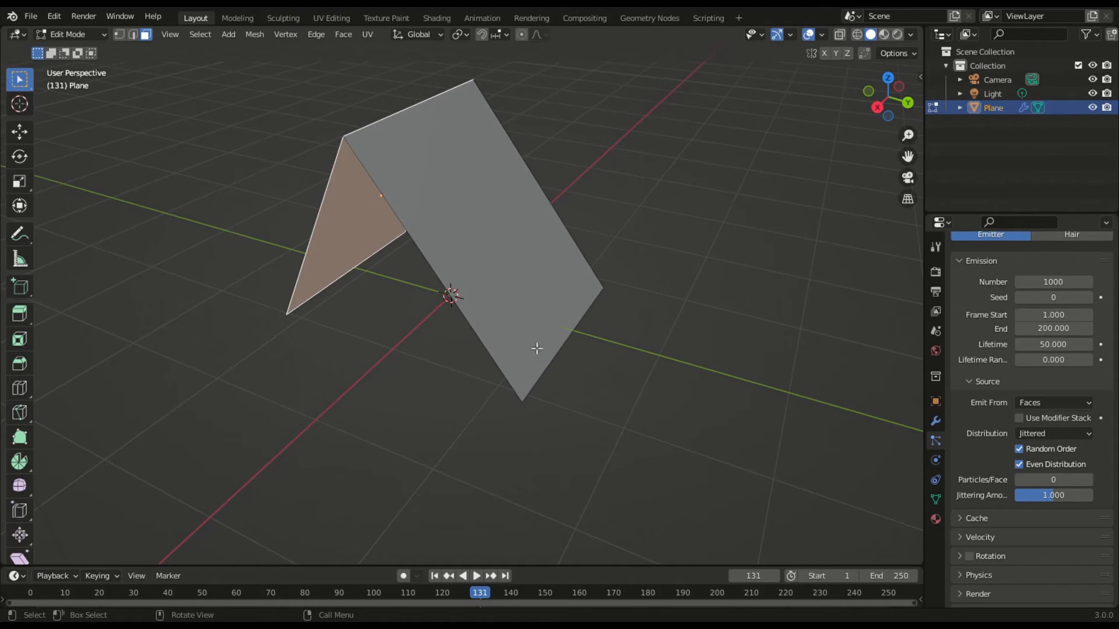
key("Tab")
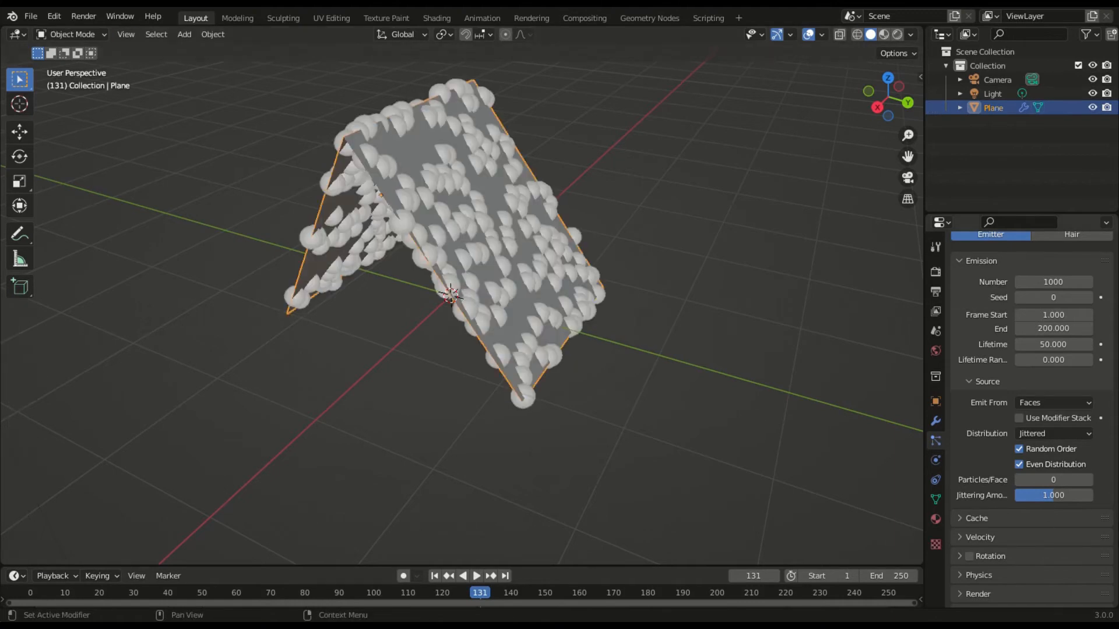
Turn off Even Distribution in the particle source settings and play the animation briefly to observe the emission on both faces.
left_click(1019, 465)
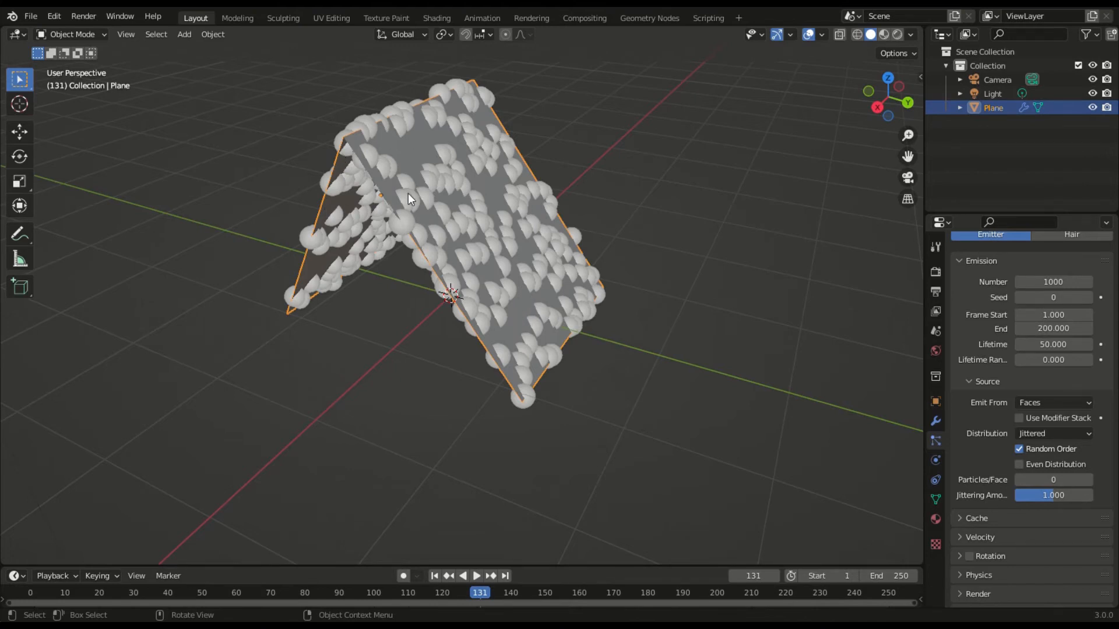
key("space")
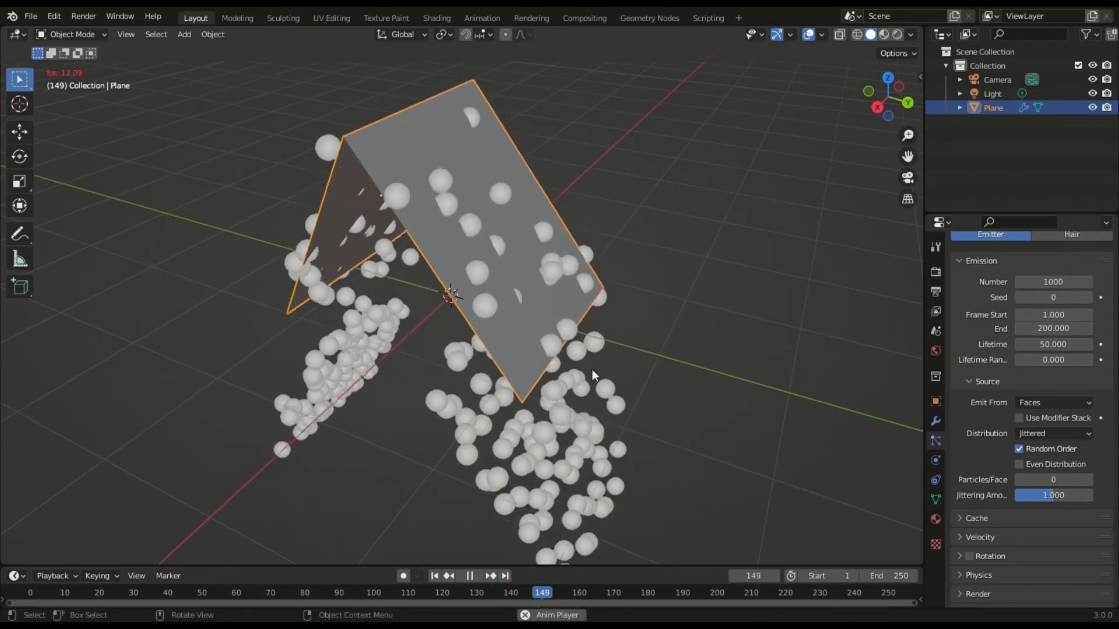
key("space")
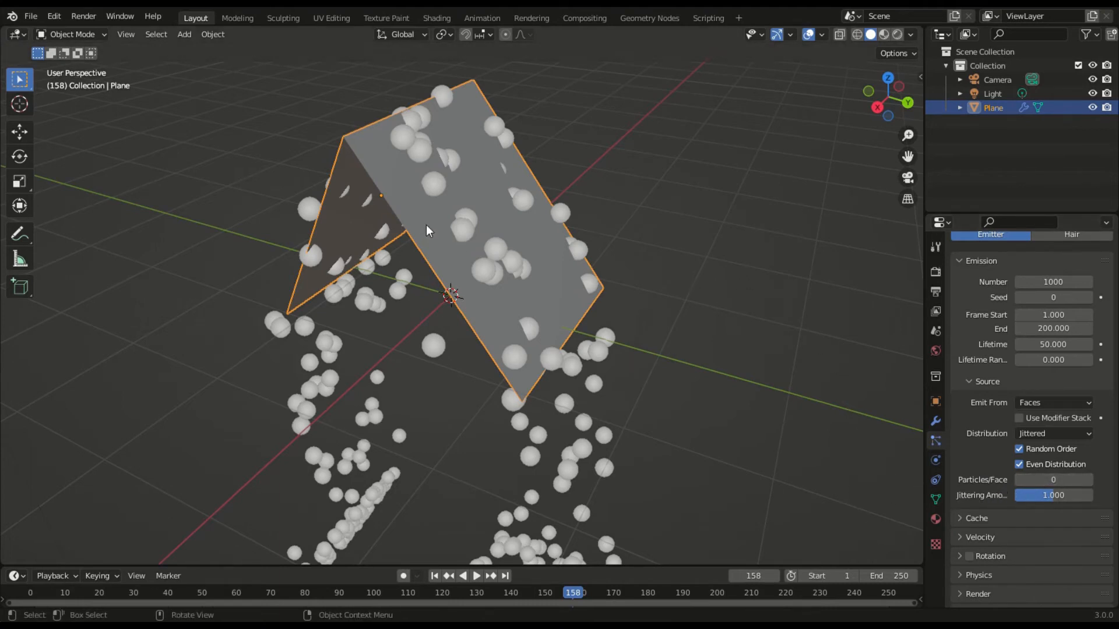
Replace the tent mesh with a fresh mesh plane and give it a new particle system.
key("Delete")
key("shift+a")
mouse_move(426, 227)
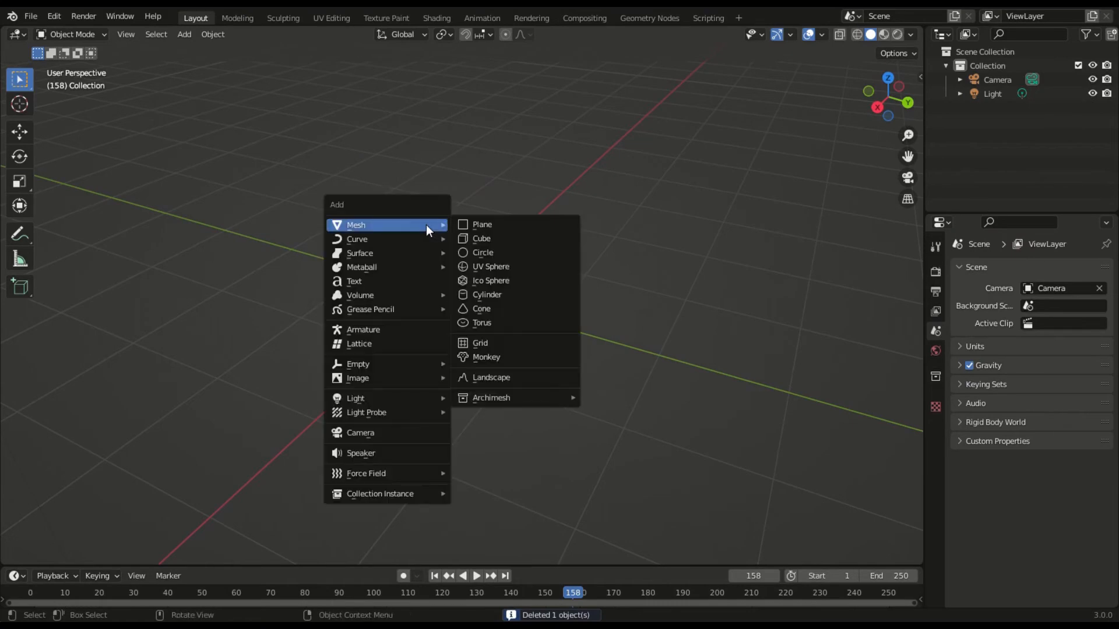
left_click(478, 225)
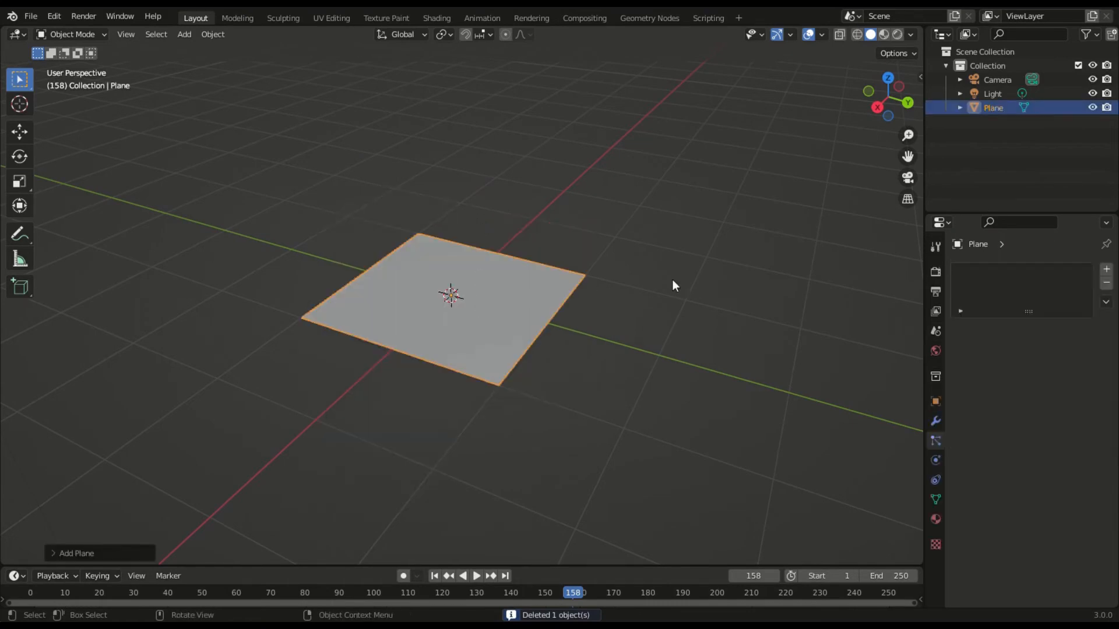
left_click(1106, 270)
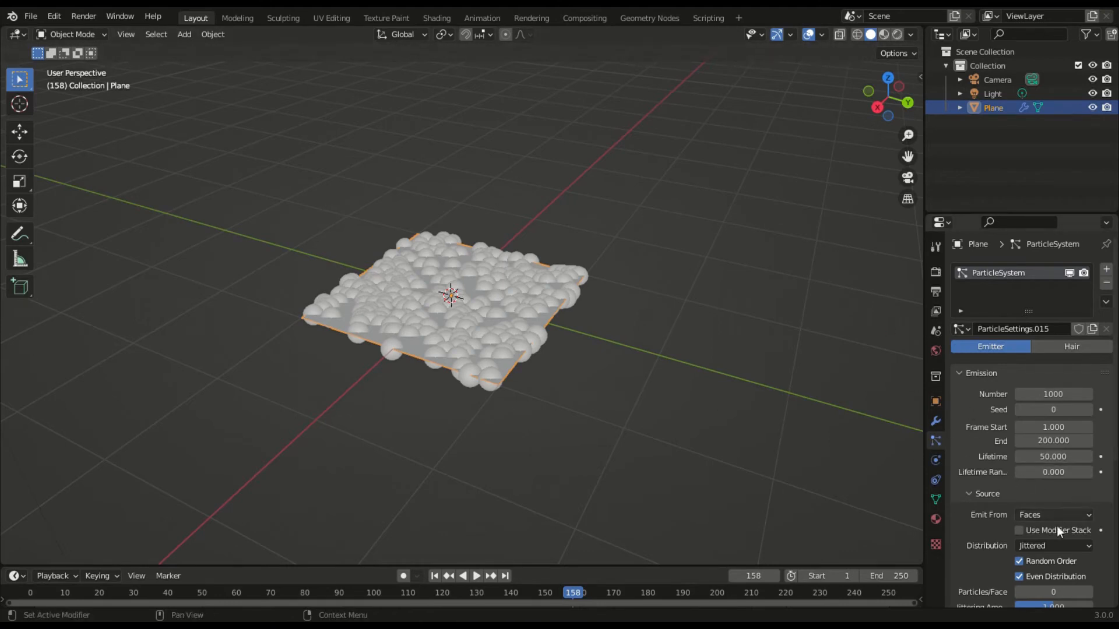
Set Particles/Face to 3 in the particle source settings and play the animation from the first frame.
scroll(1017, 443, "down", 4)
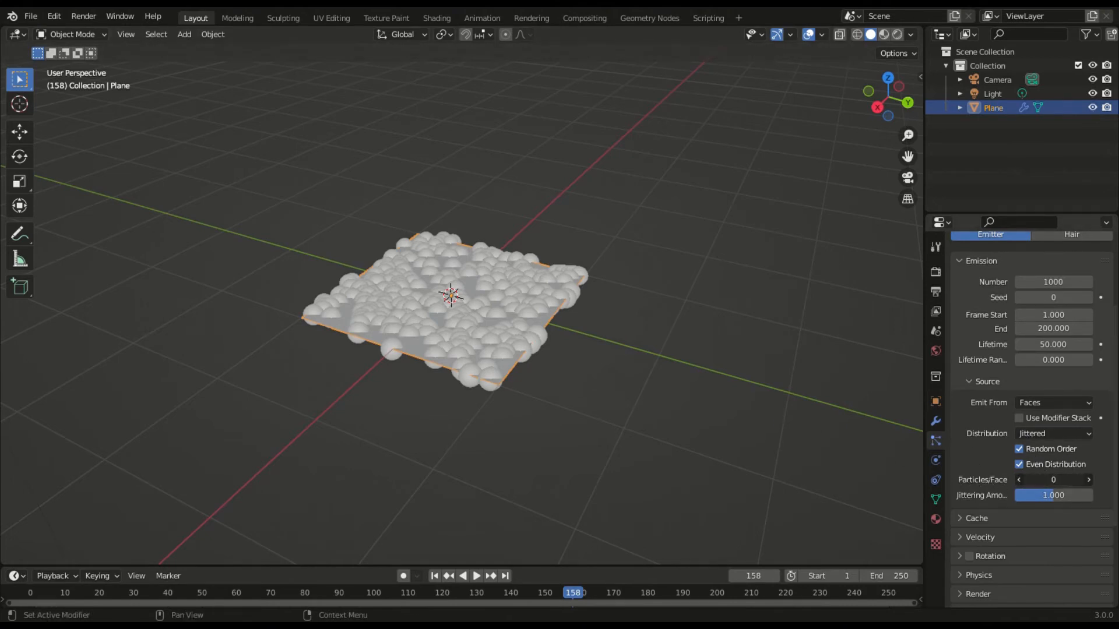
left_click(1053, 479)
type("1")
key("BackSpace")
type("3")
key("Return")
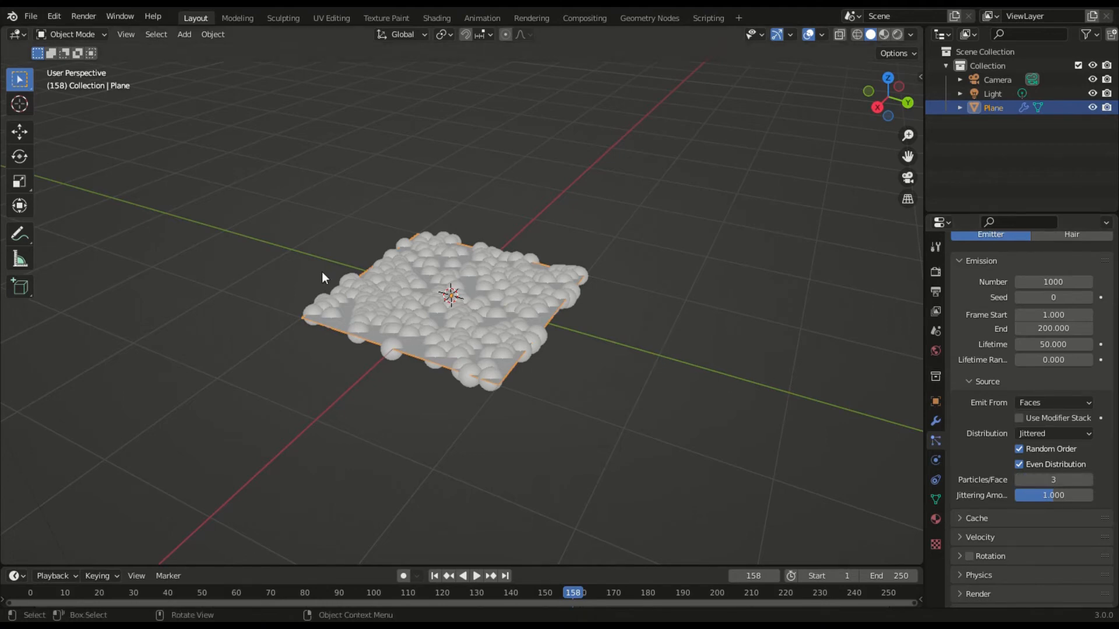
key("space")
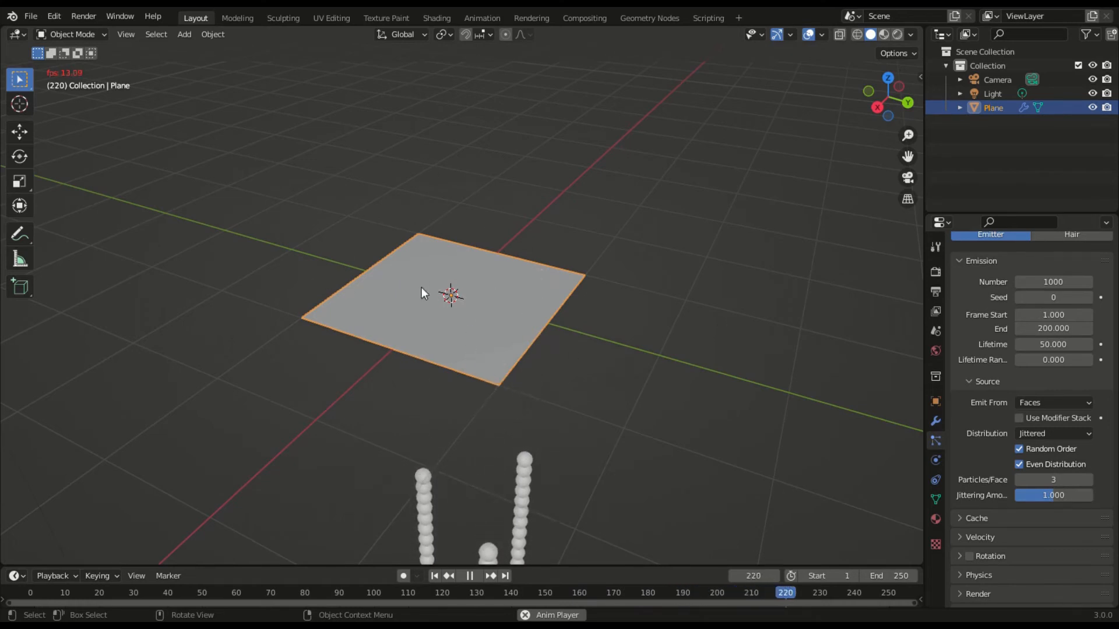
key("shift+Left")
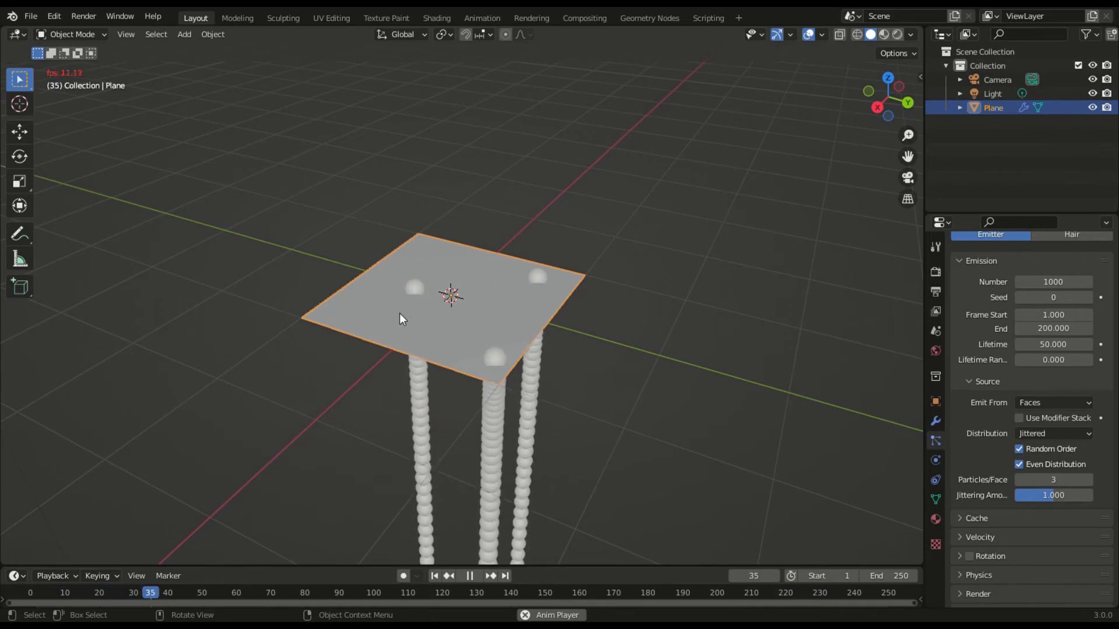
key("space")
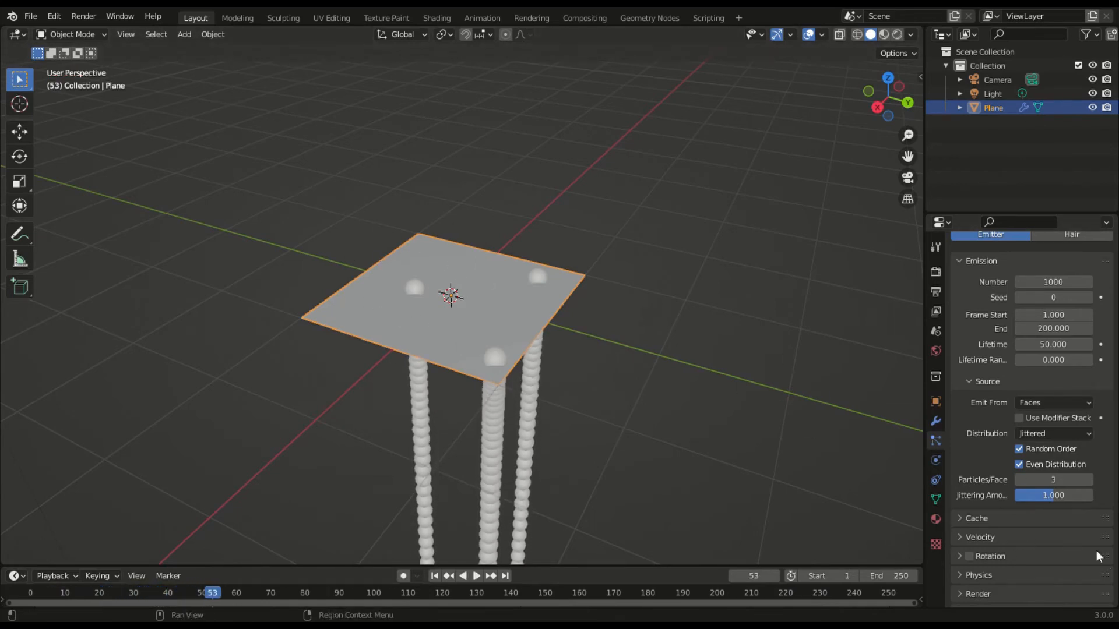
Set Particles/Face to 6 and play the animation briefly to observe the emission points.
left_click(1060, 481)
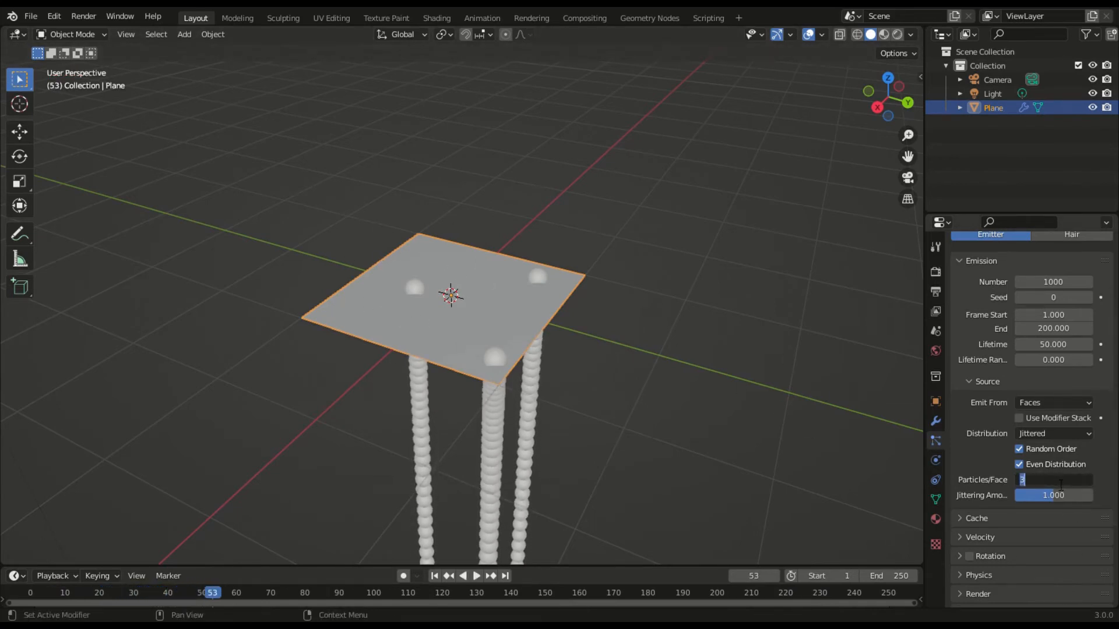
type("6")
key("Return")
key("space")
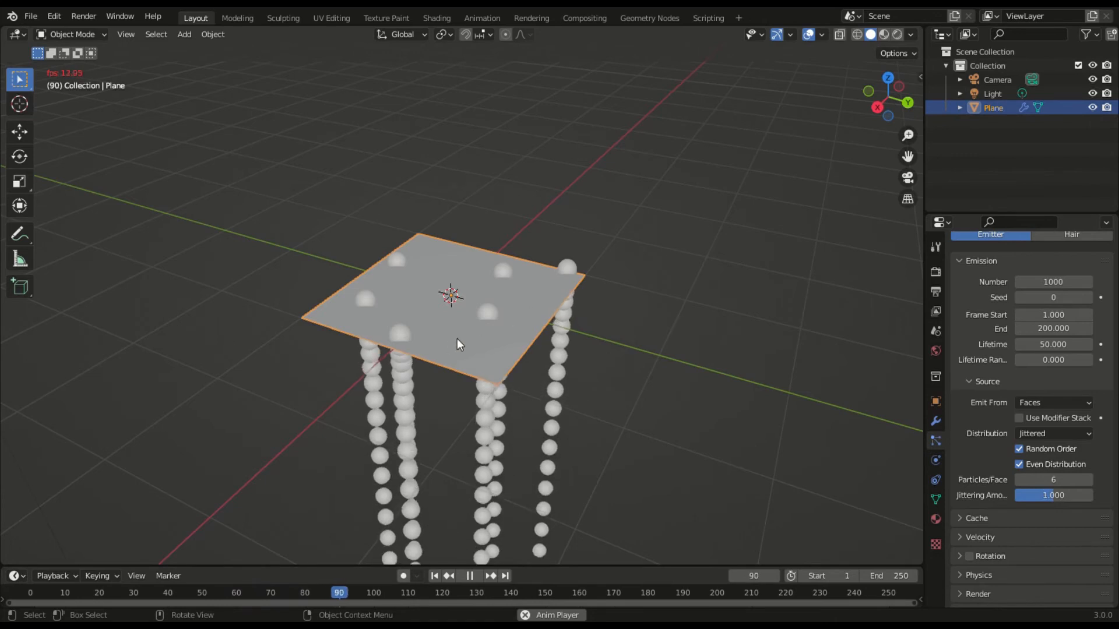
key("space")
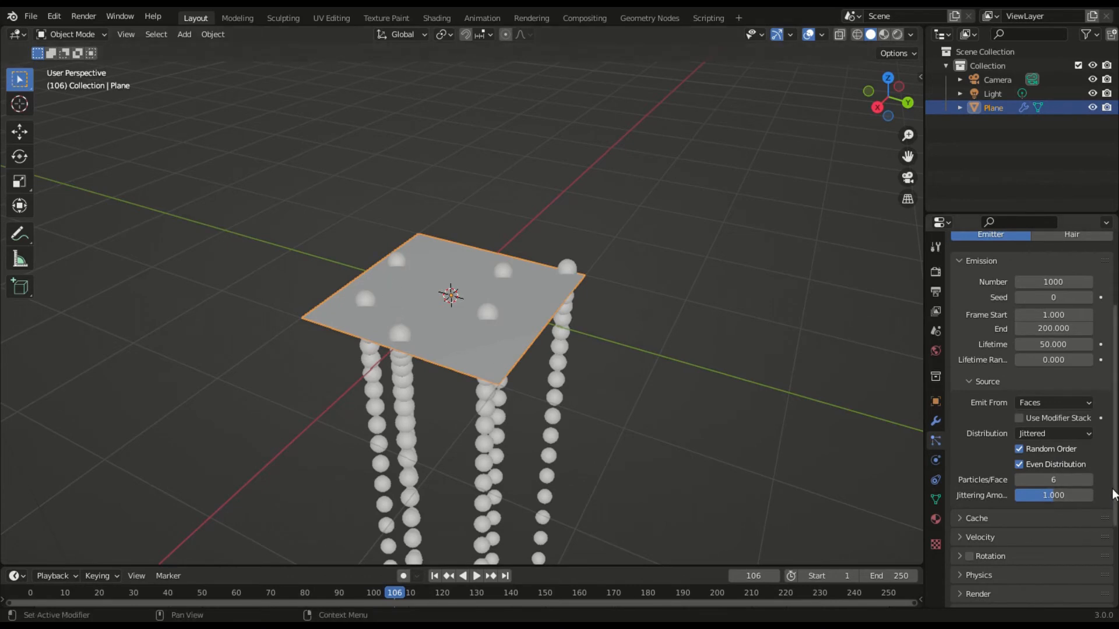
Try a Jittering Amount of 1.474, reduce it to 0.737, and play the animation briefly before returning to the first frame.
left_click_drag(1045, 498, 1069, 498)
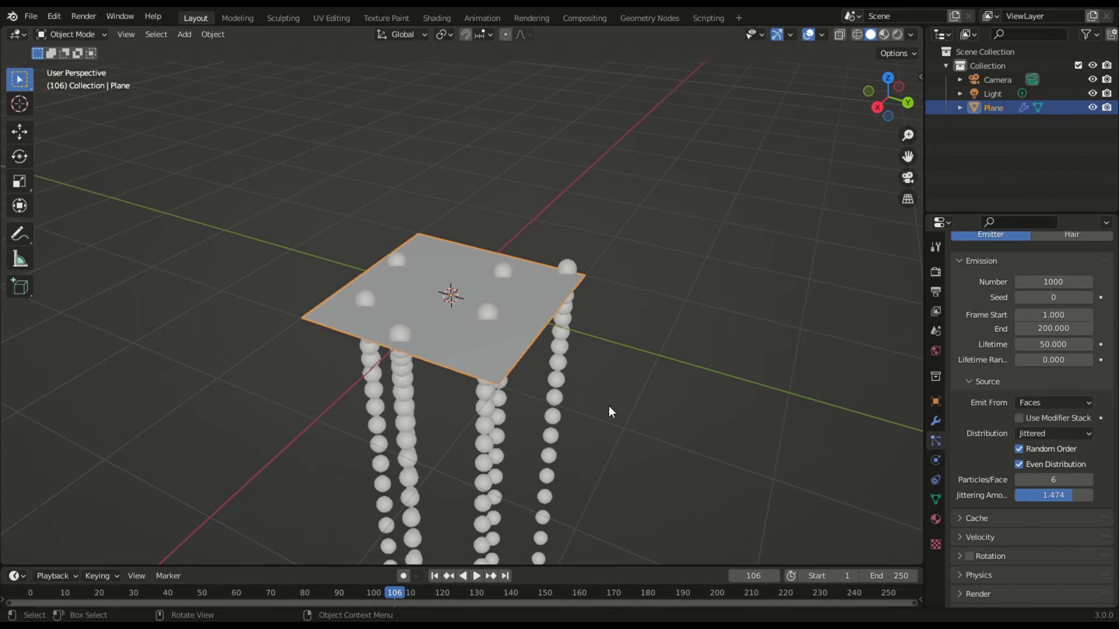
mouse_move(1064, 495)
left_mouse_down()
mouse_move(1032, 496)
mouse_move(1075, 493)
mouse_move(1045, 494)
left_mouse_up()
key("space")
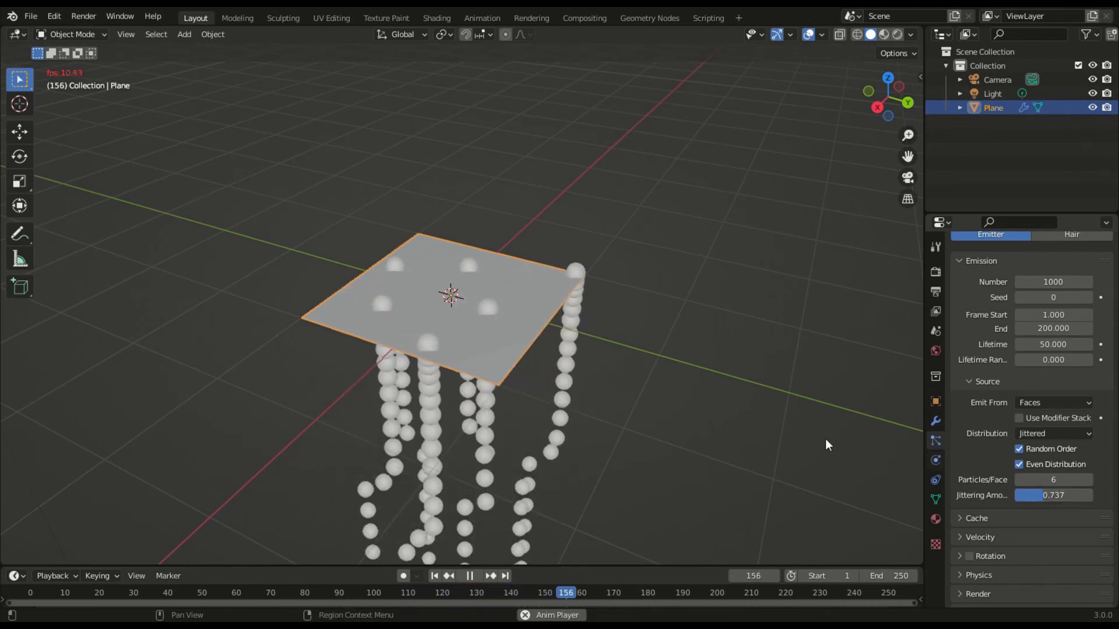
key("space")
key("shift+Left")
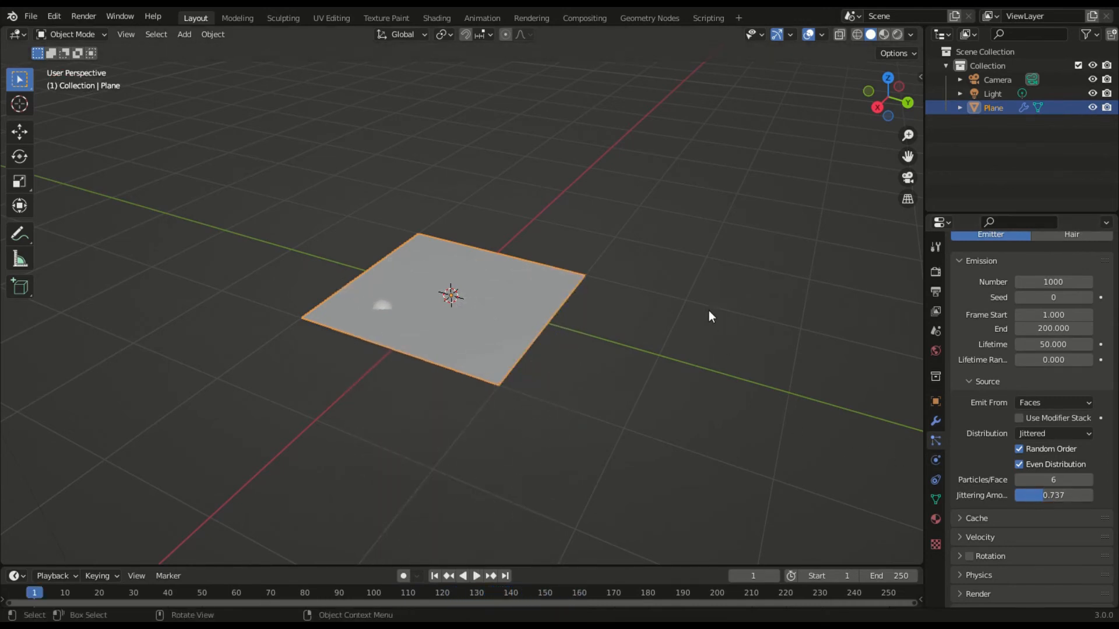
Set the particle distribution to Random and play the animation briefly to observe the emission points on the plane.
left_click(1075, 431)
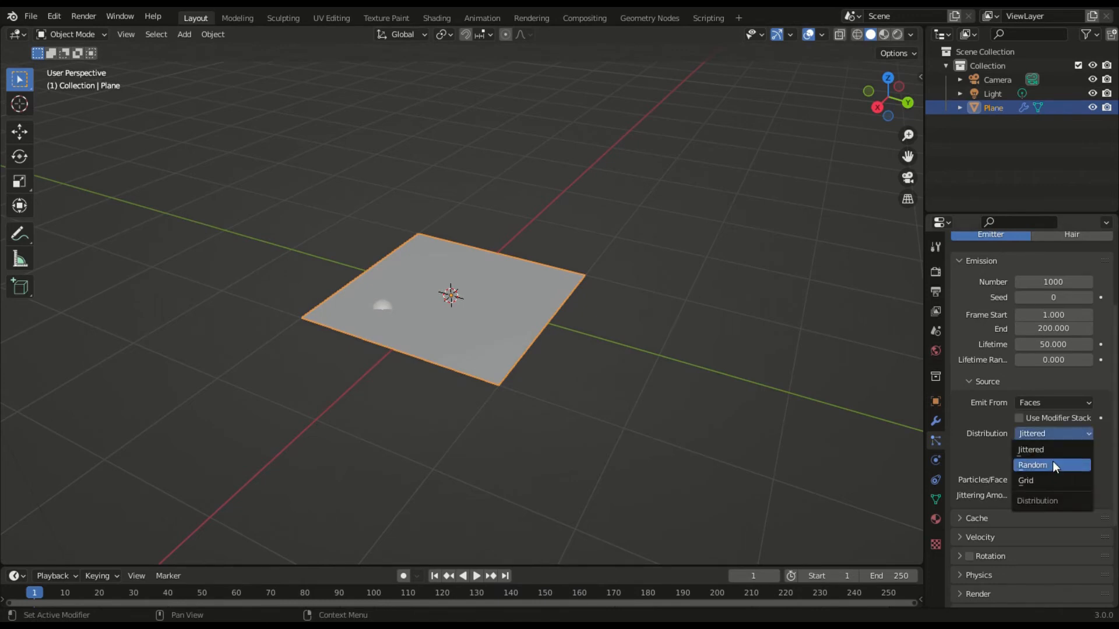
left_click(1051, 464)
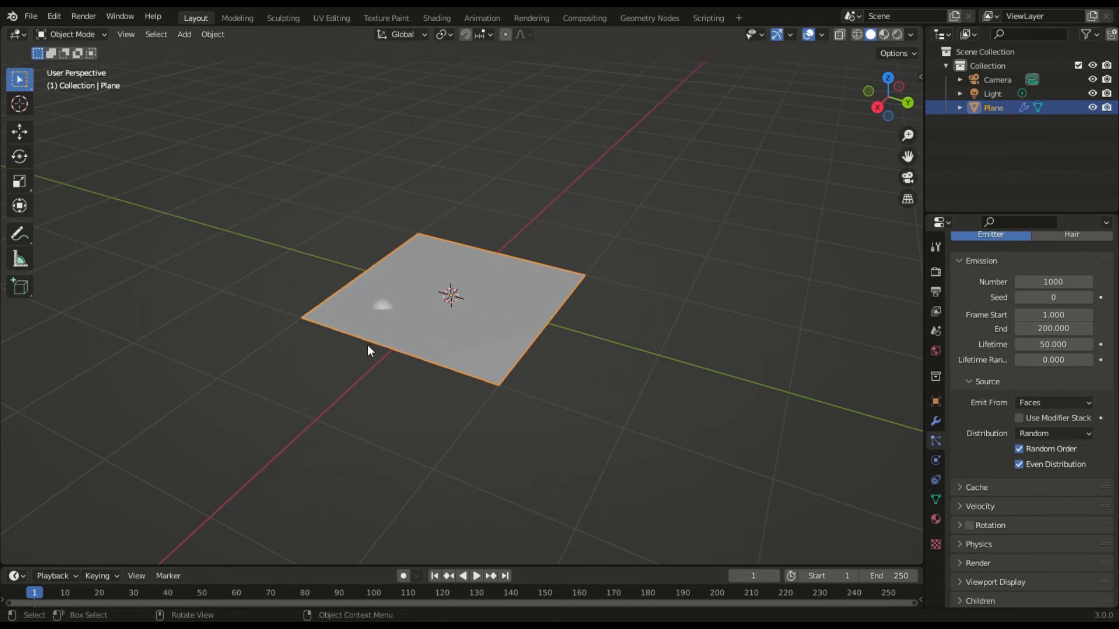
key("space")
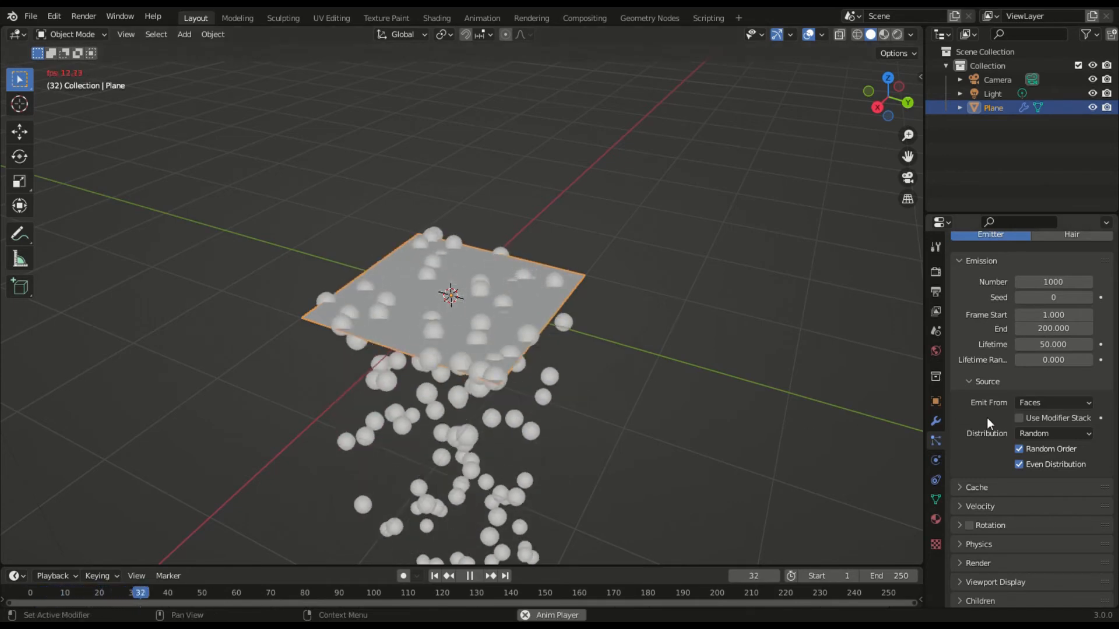
key("space")
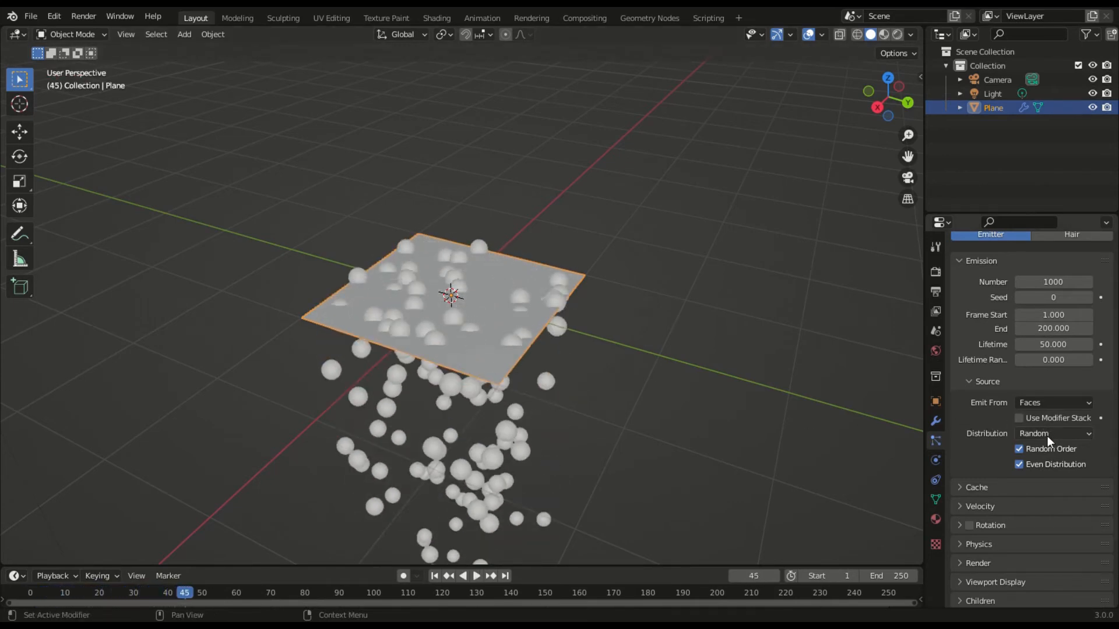
Switch the plane's particle distribution to Grid.
left_click(1047, 436)
left_click(1052, 448)
left_click(1035, 433)
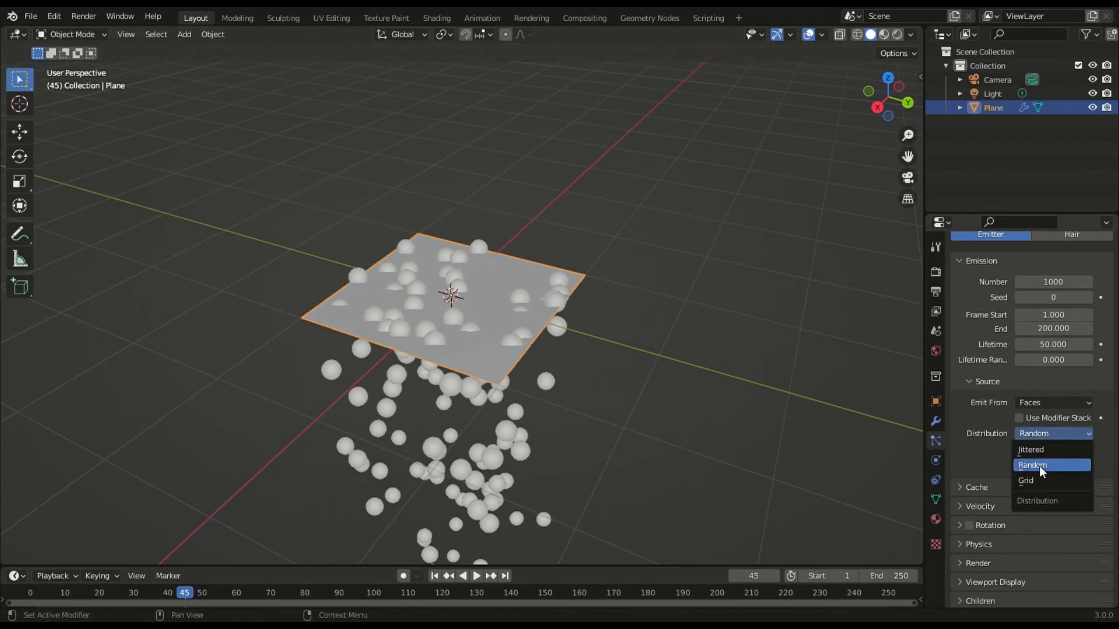
left_click(1039, 480)
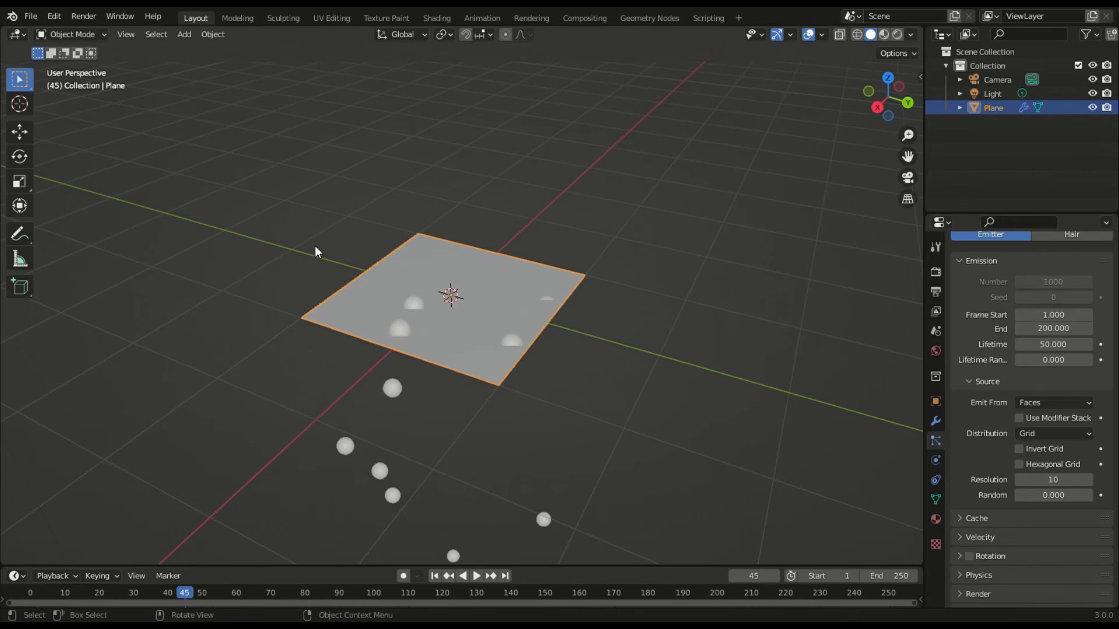
Delete the current plane and add a fresh mesh plane in its place.
key("Delete")
key("shift+a")
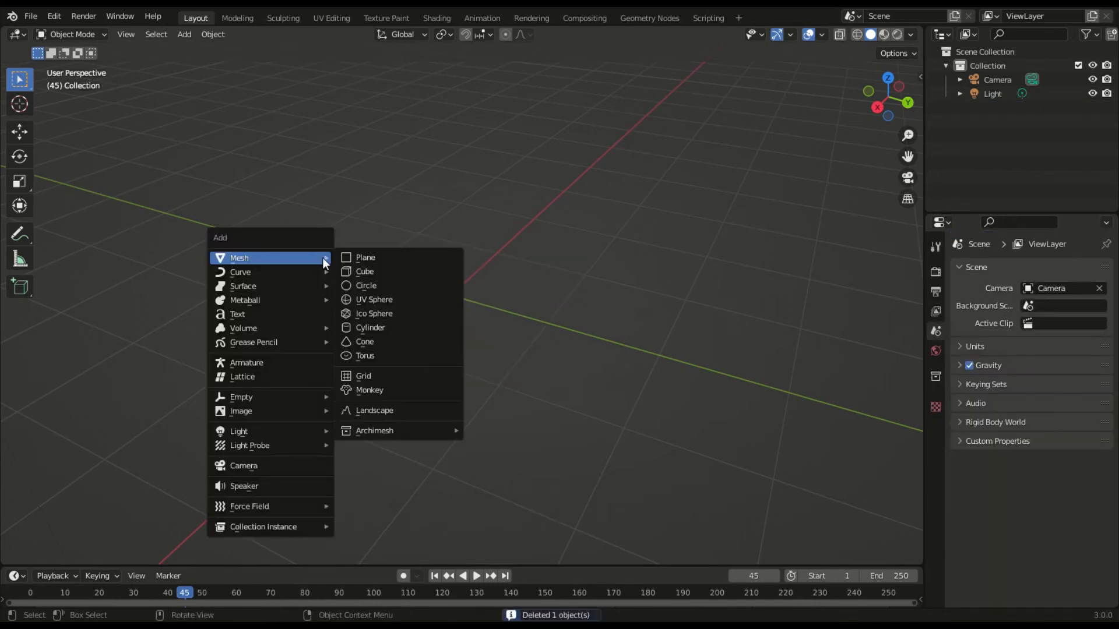
left_click(363, 256)
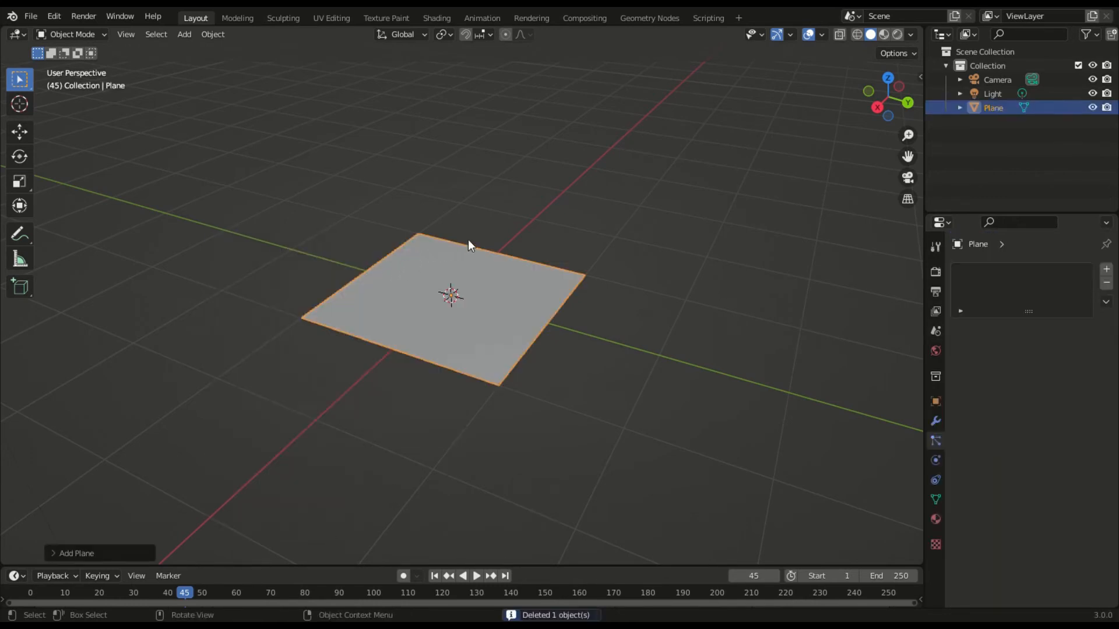
Inset the plane's face by about 0.16 m in top view and delete the inner face, leaving a square frame.
left_click(888, 78)
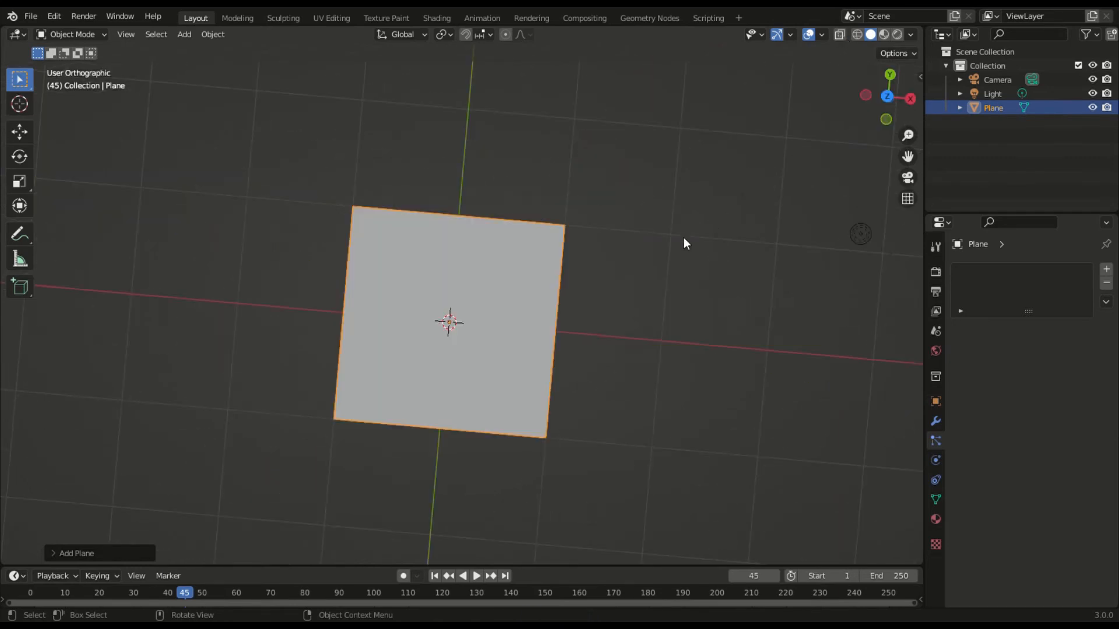
key("Tab")
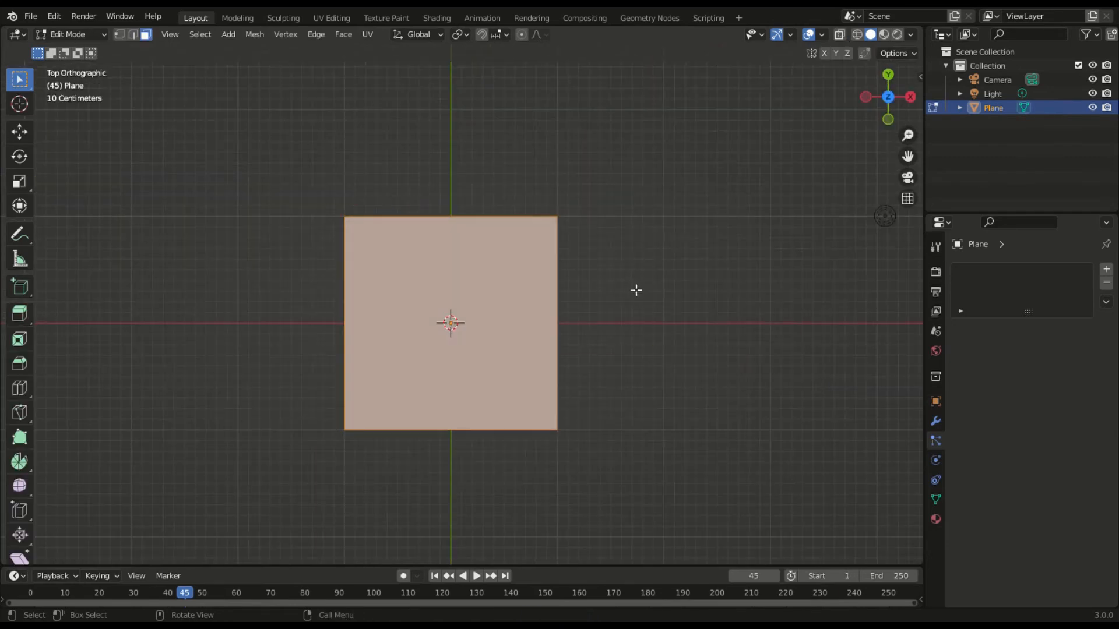
key("i")
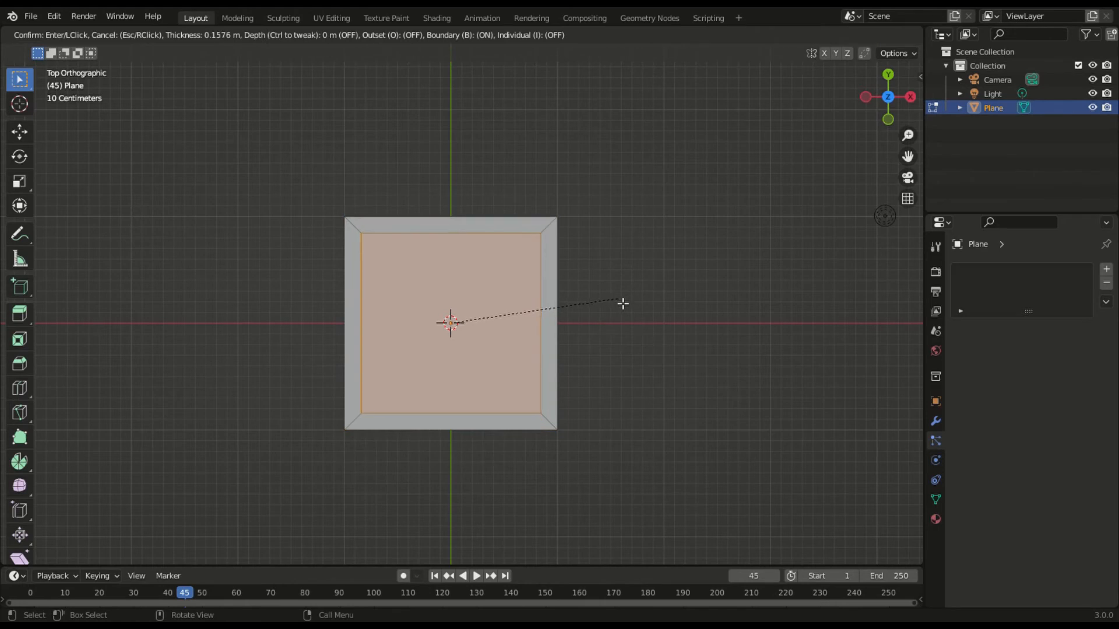
left_click(623, 304)
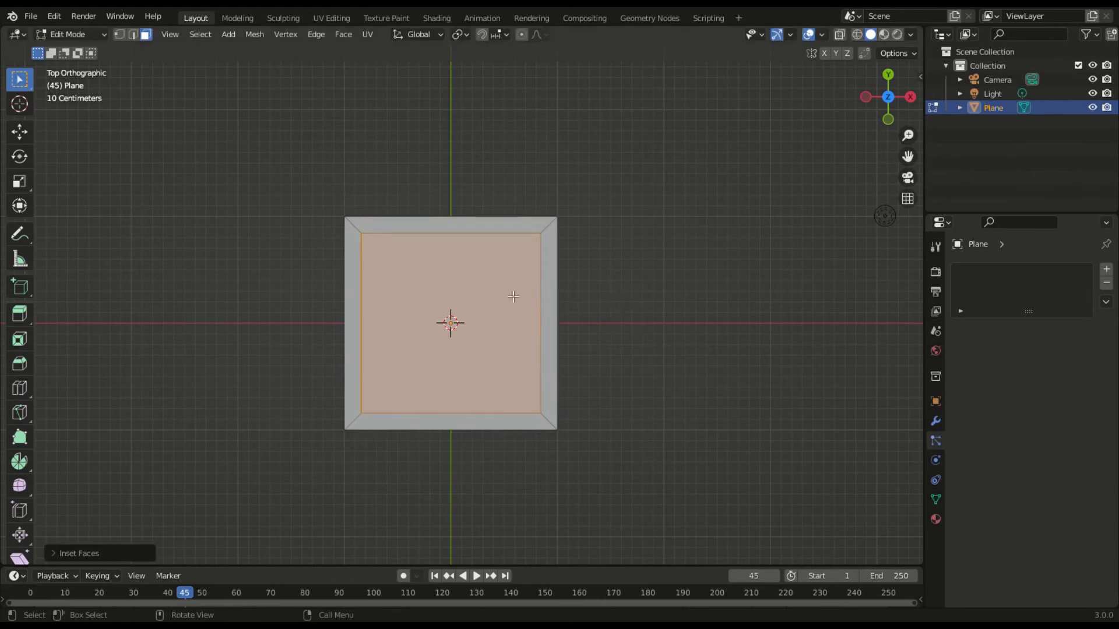
right_click(452, 322)
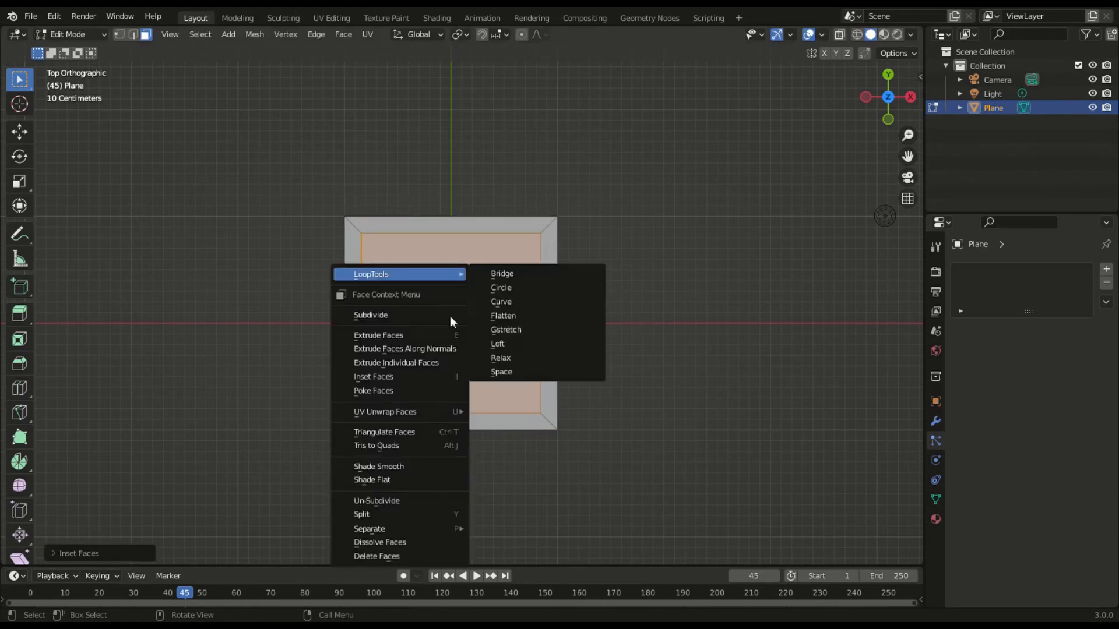
left_click(415, 555)
key("Tab")
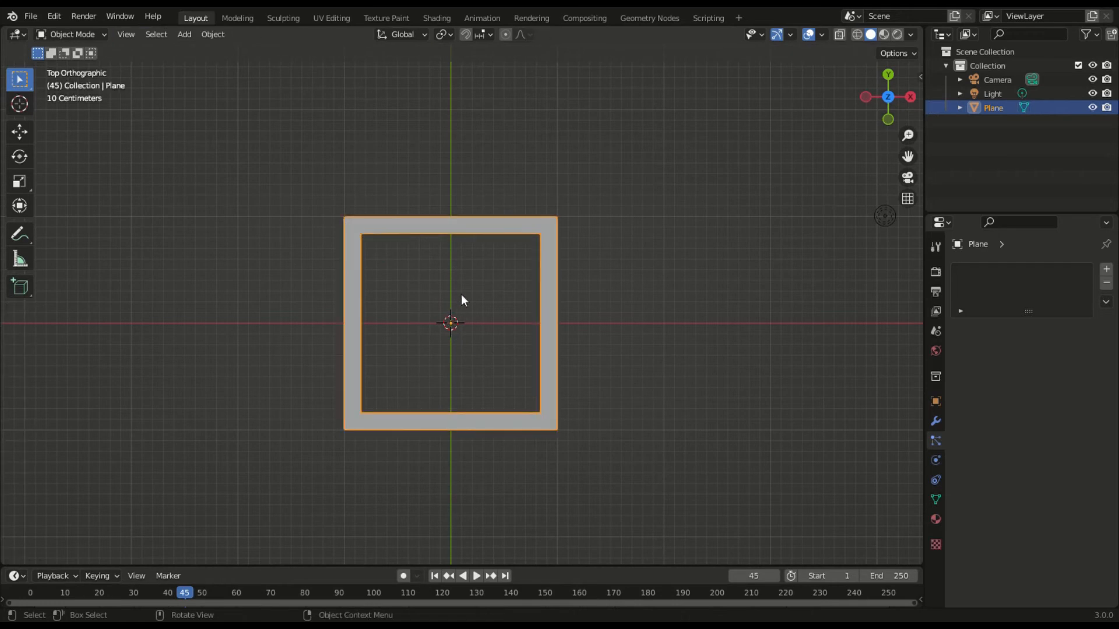
Add a particle system to the square frame, set its distribution to Grid, and play the animation briefly.
left_click_drag(881, 82, 872, 49)
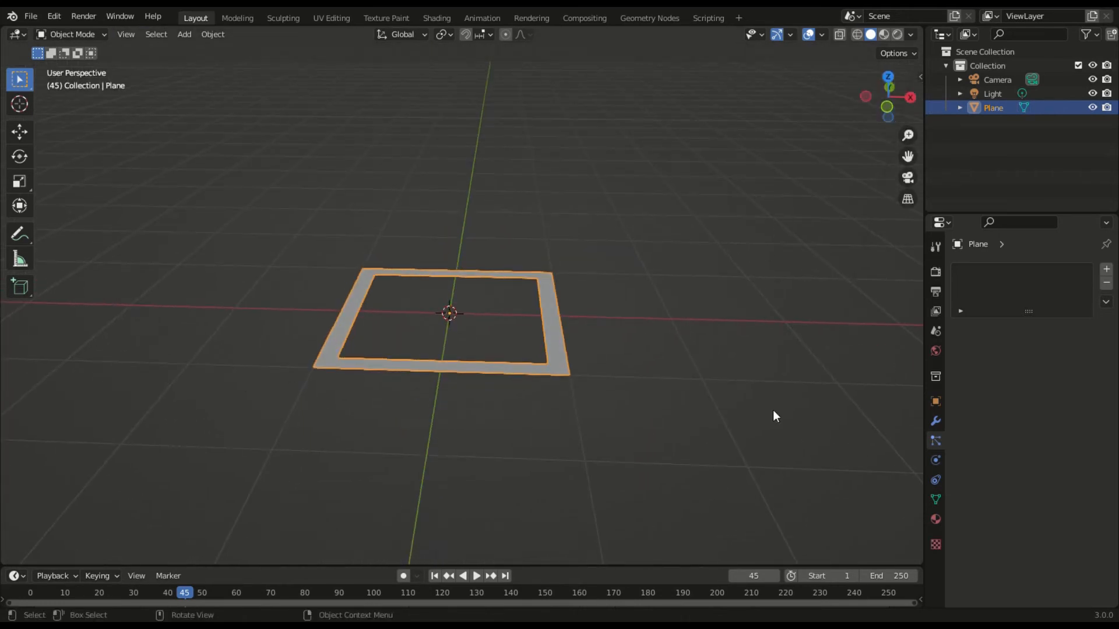
left_click(1105, 269)
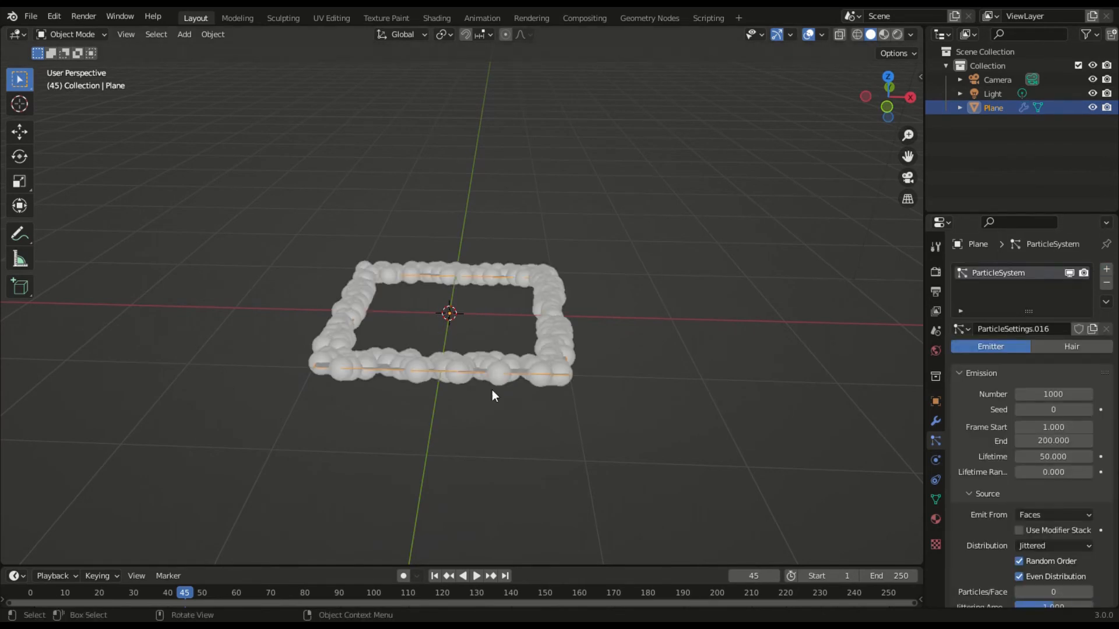
scroll(987, 515, "down", 4)
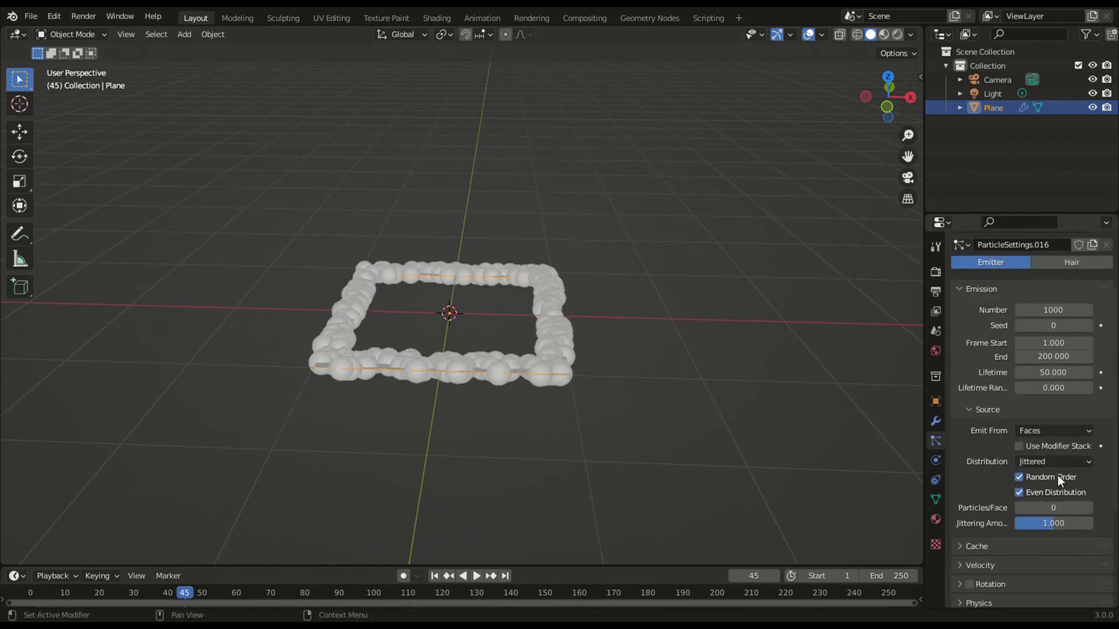
left_click(1036, 462)
left_click(1032, 509)
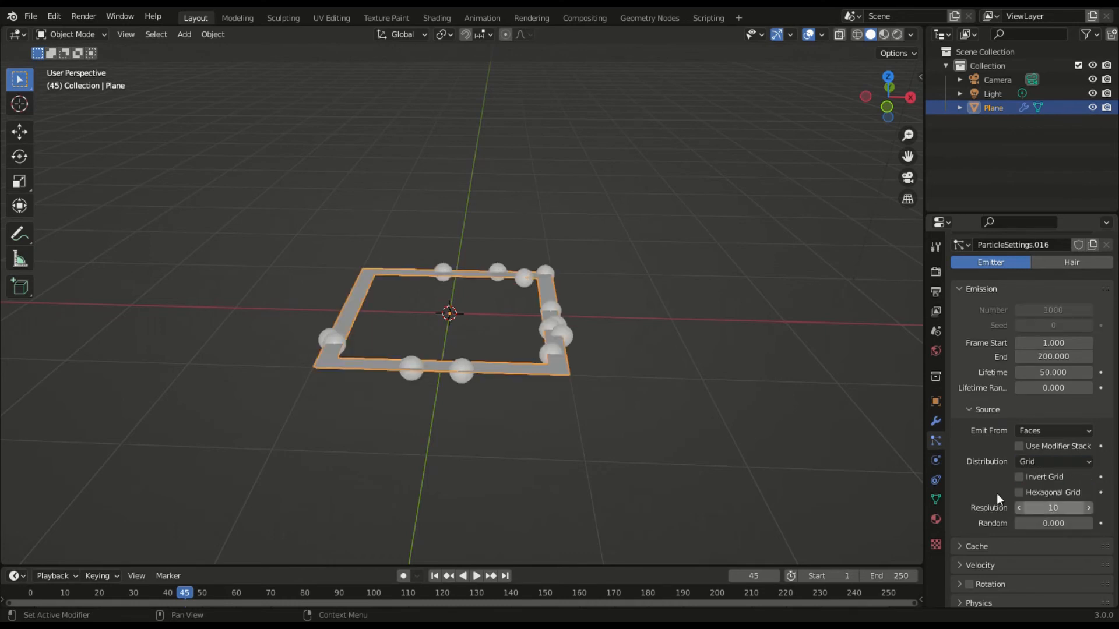
key("space")
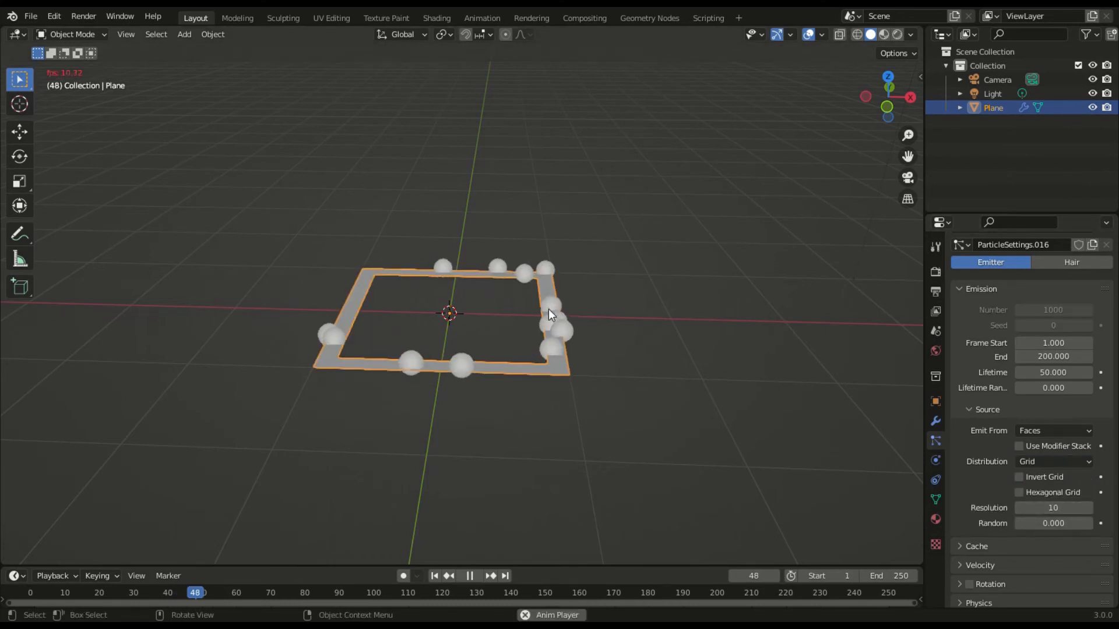
key("space")
key("shift+a")
left_click(505, 342)
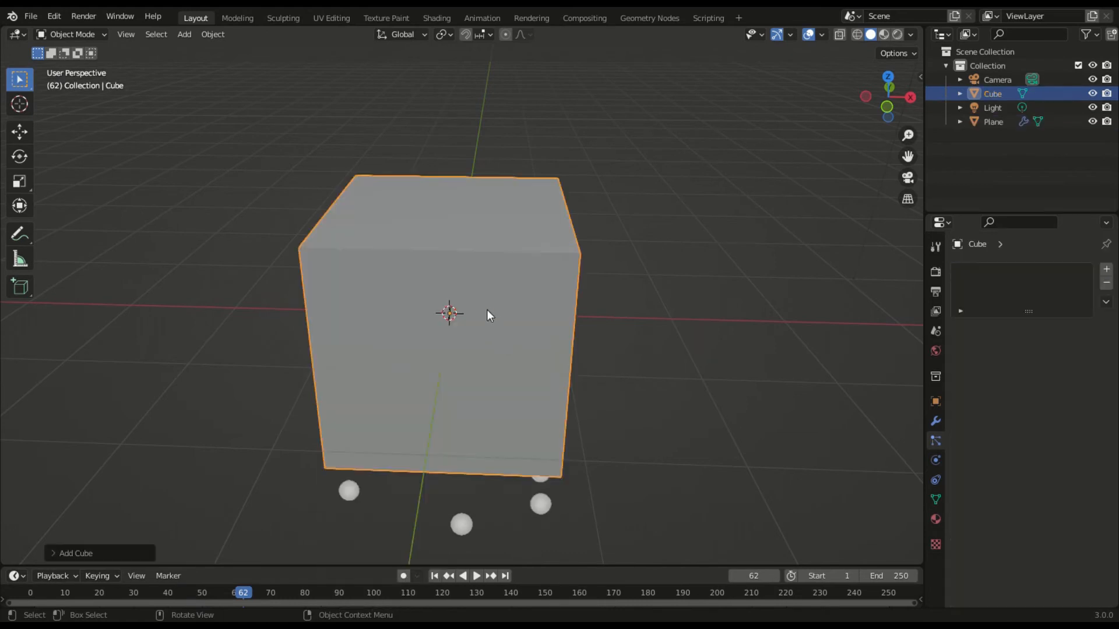
key("Delete")
Add a second mesh plane at the frame's centre and rotate it upright in front view.
key("shift+a")
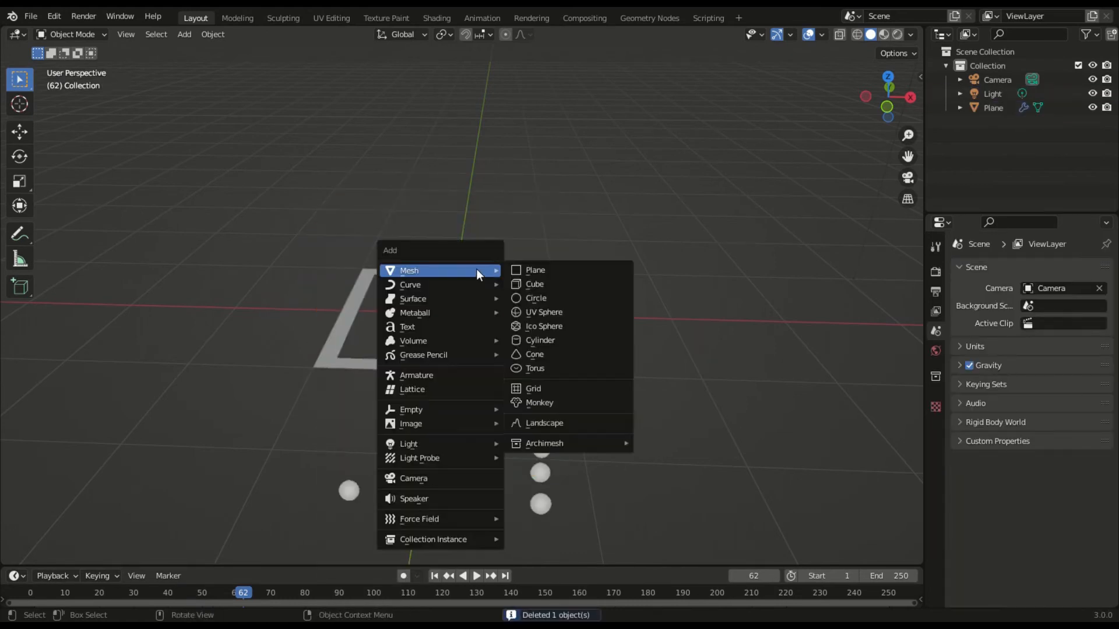
left_click(518, 270)
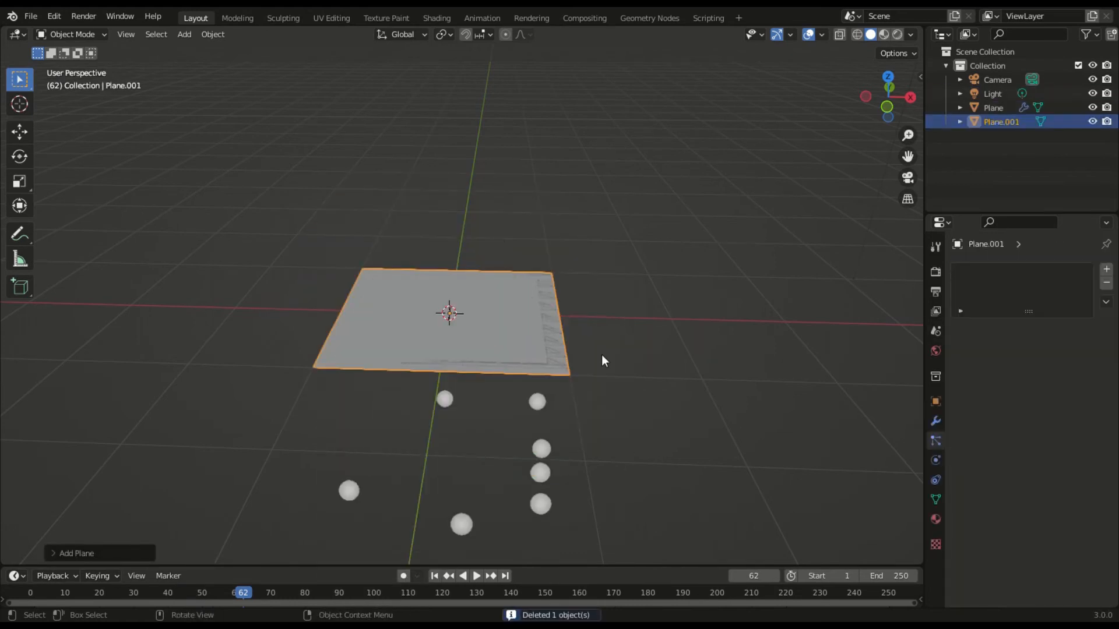
left_click(886, 110)
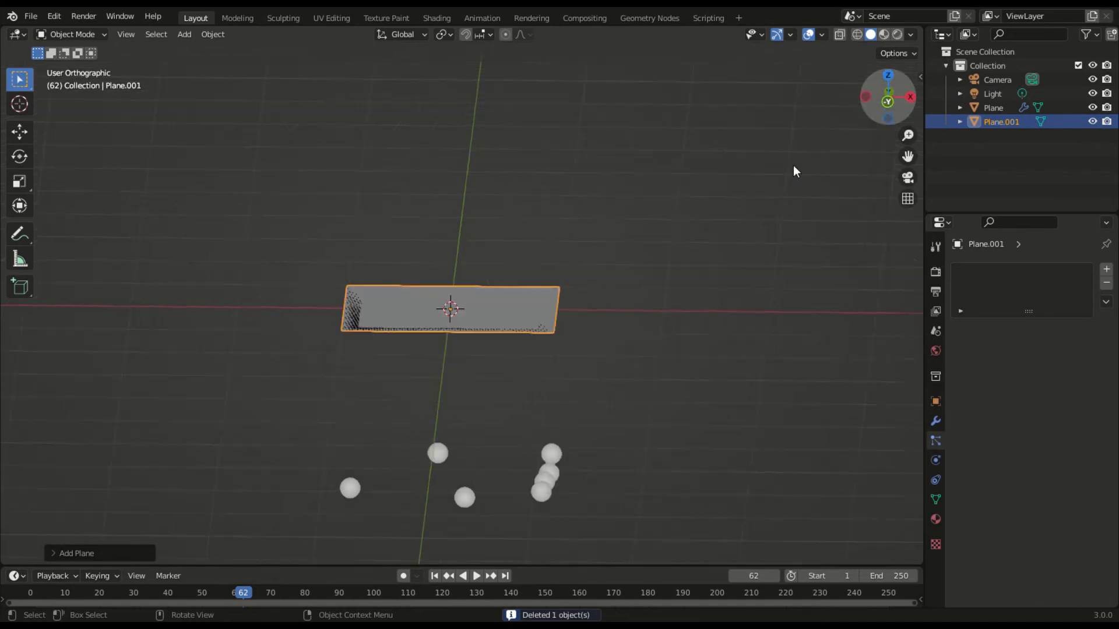
key("g")
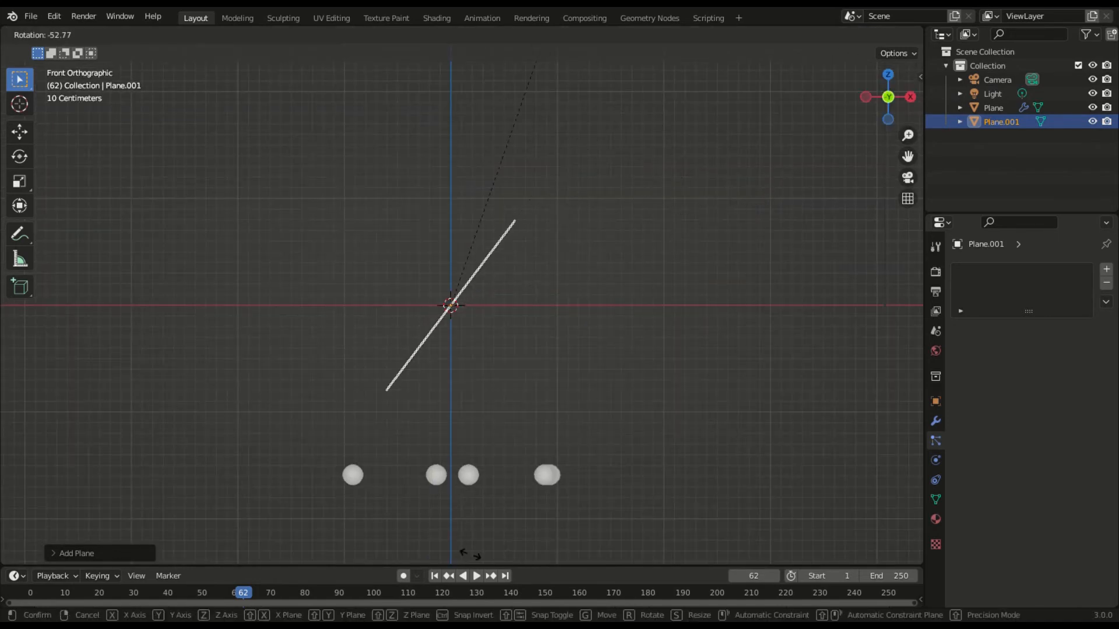
left_click(362, 550)
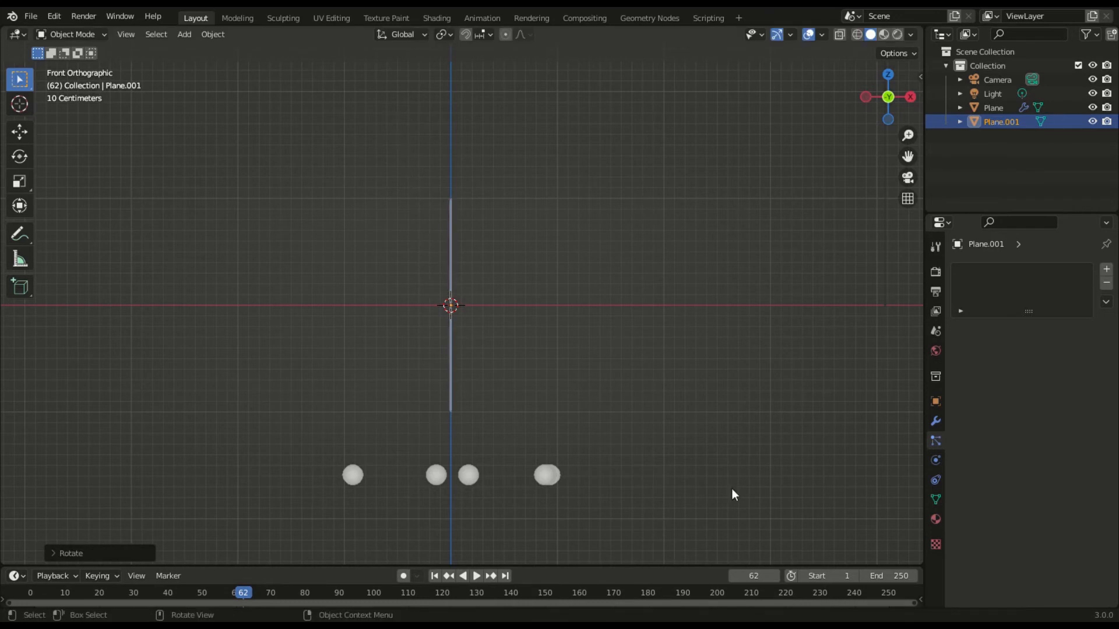
Move the upright plane along the negative X axis to the outer edge of the frame.
left_click_drag(888, 96, 622, 264)
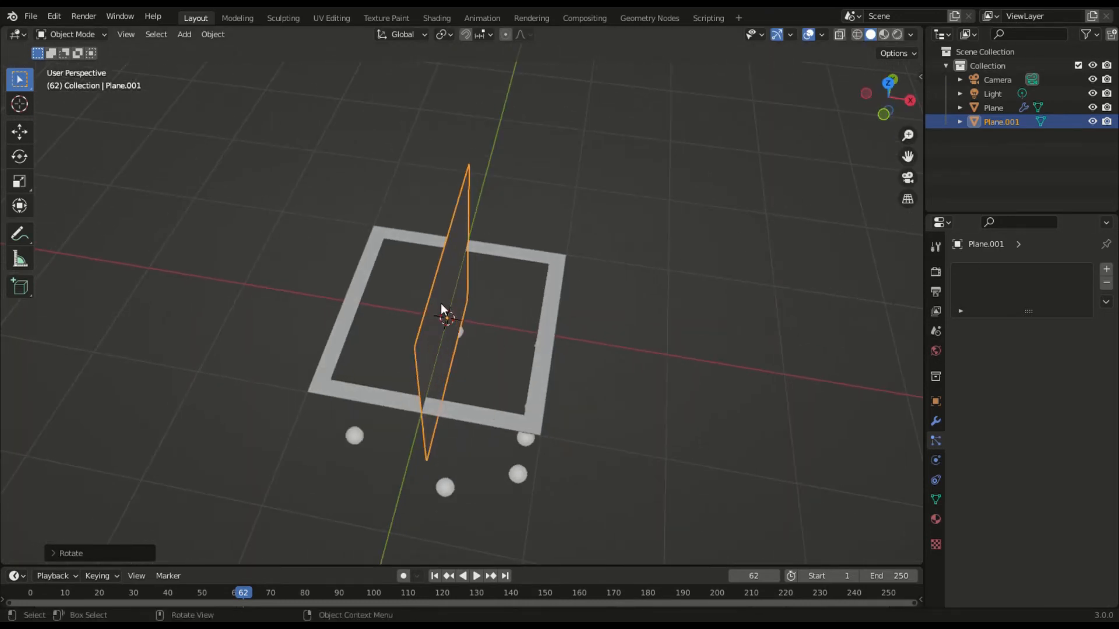
key("g")
key("y")
key("x")
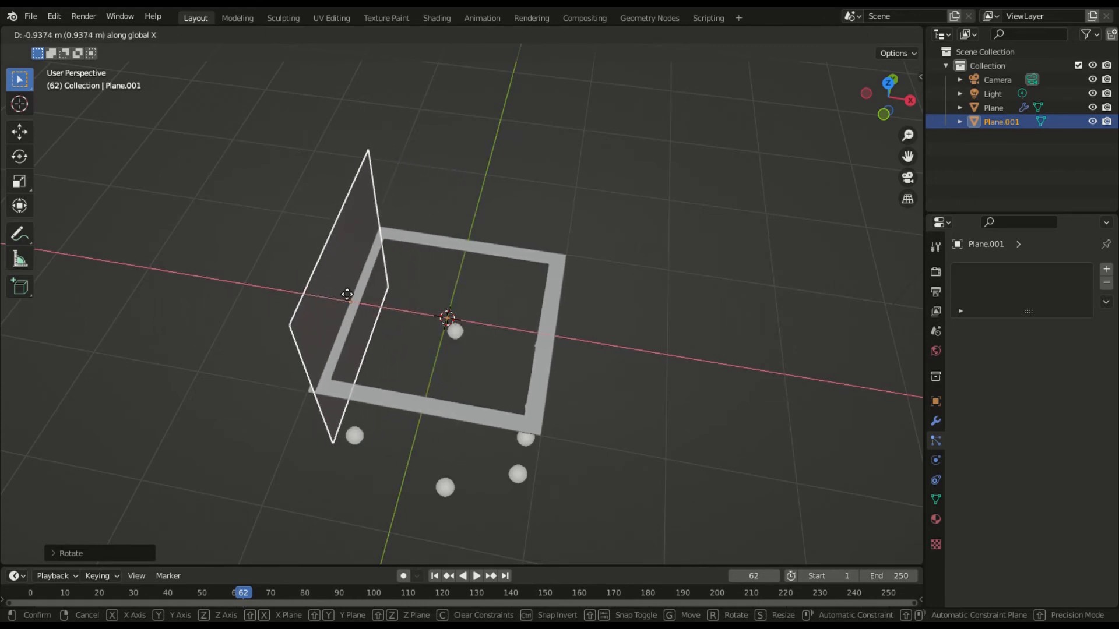
left_click(342, 288)
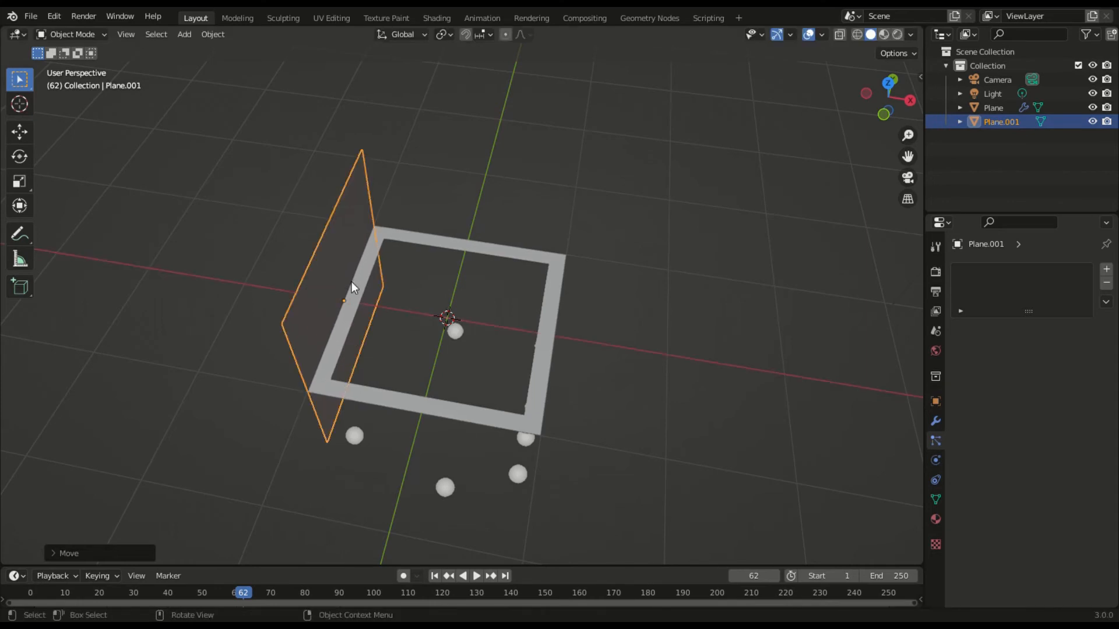
Nudge the upright plane slightly inward along X so that it cuts through the frame's side strip.
scroll(352, 281, "up", 4)
middle_click_drag(685, 169, 52, 273)
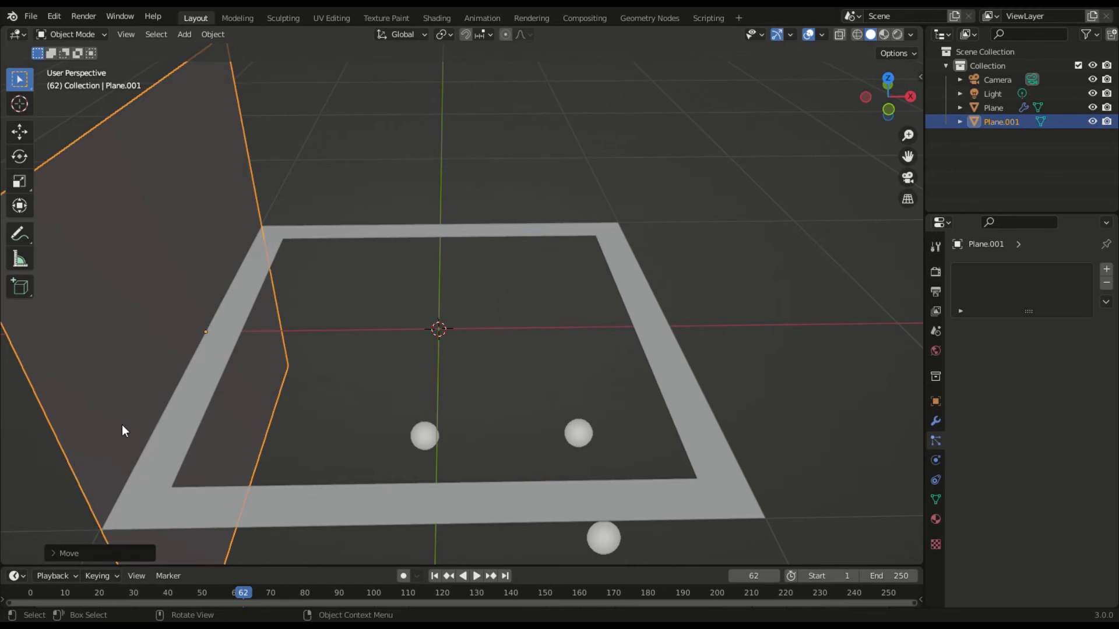
key("g")
key("y")
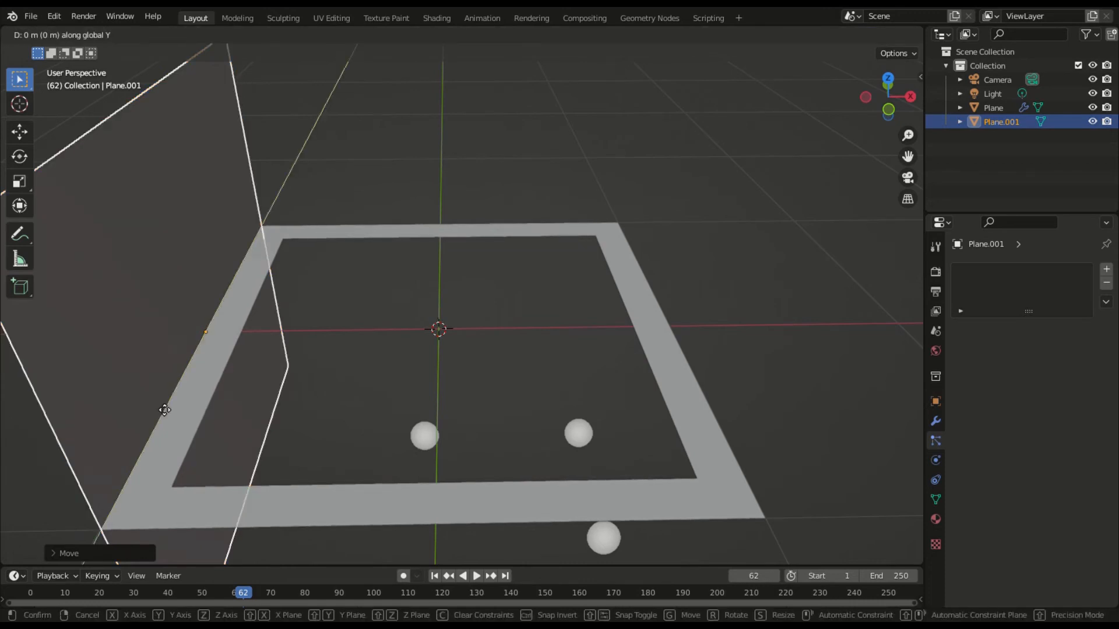
key("x")
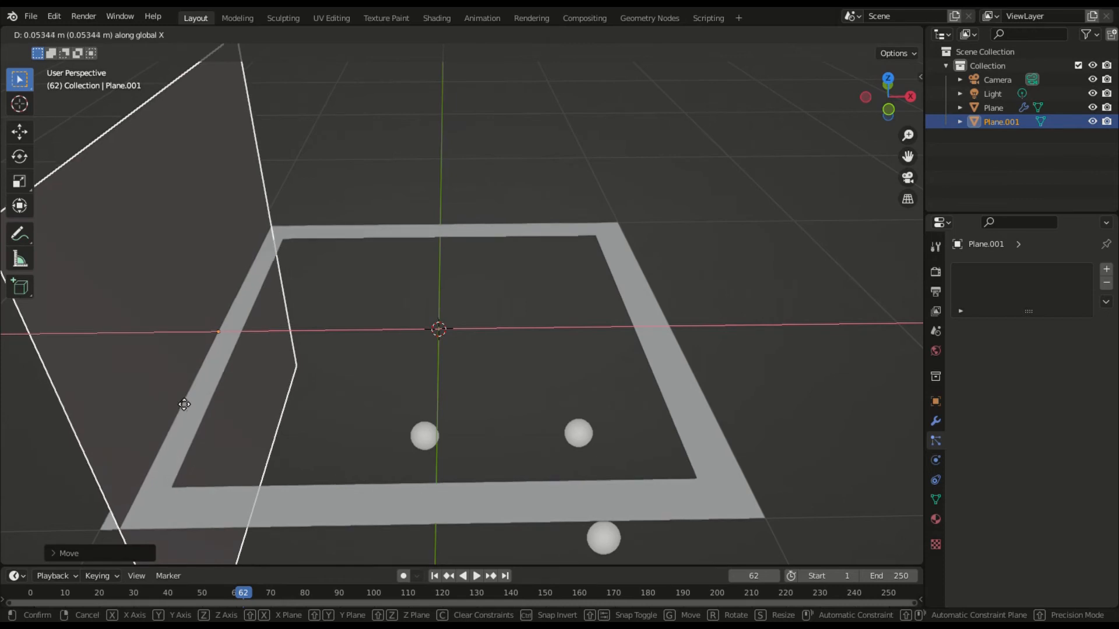
left_click(185, 404)
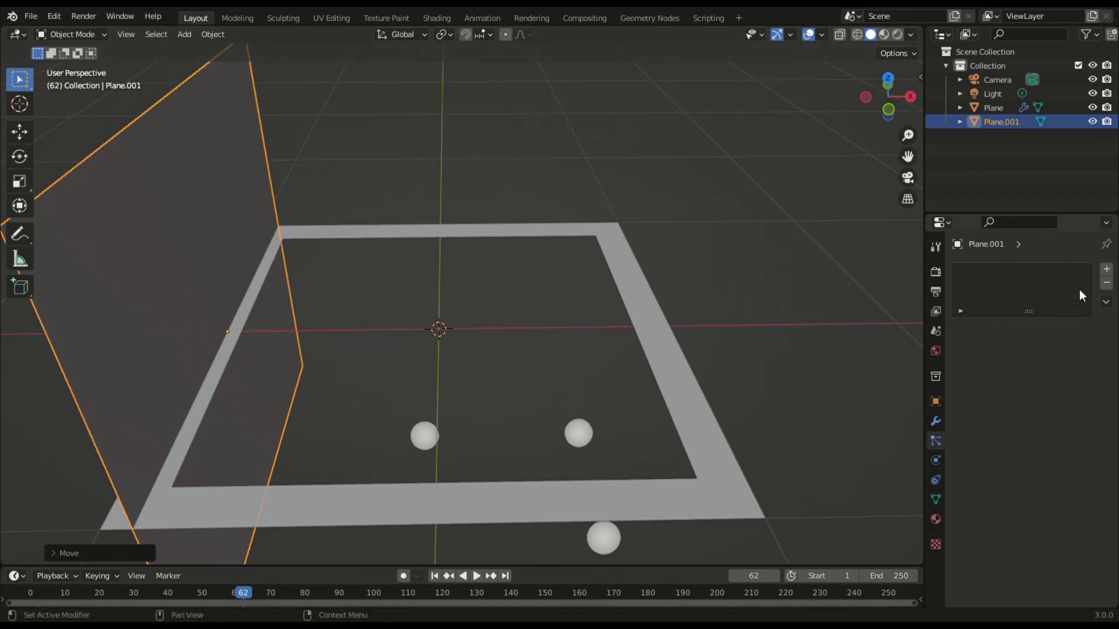
Select the square frame and play its Grid particle animation in short stretches to examine where the particles are emitted.
left_click(740, 498)
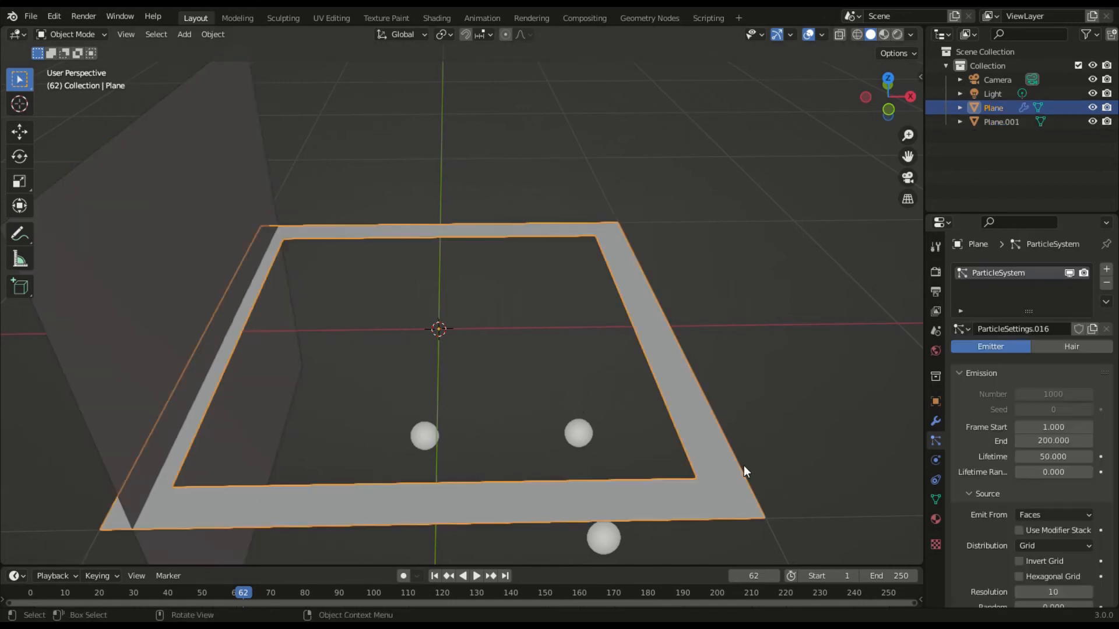
left_click(1036, 548)
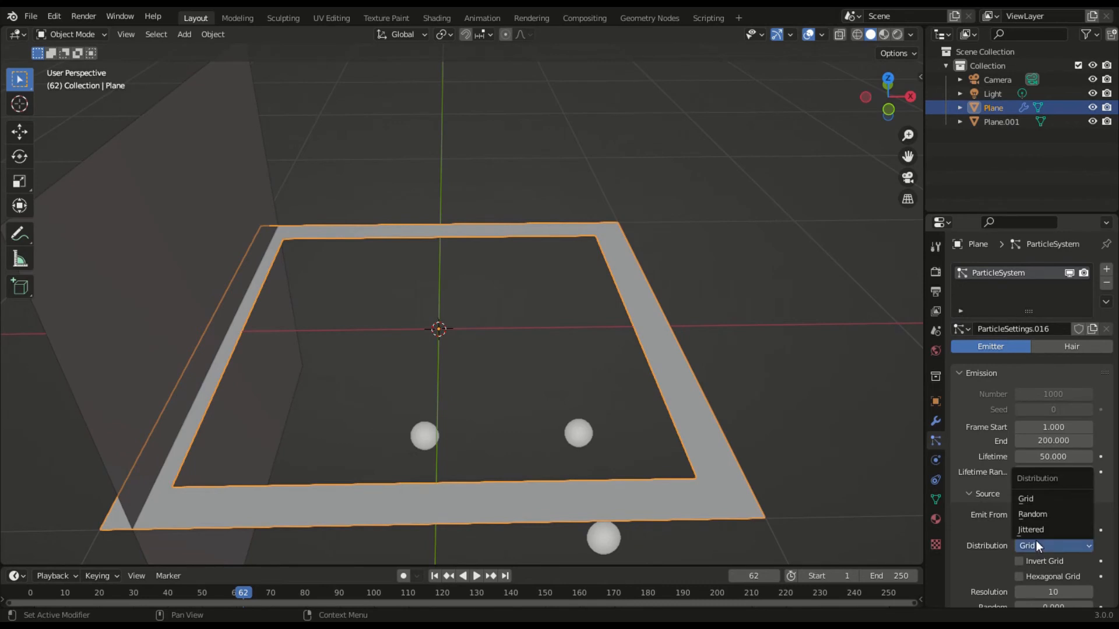
key("space")
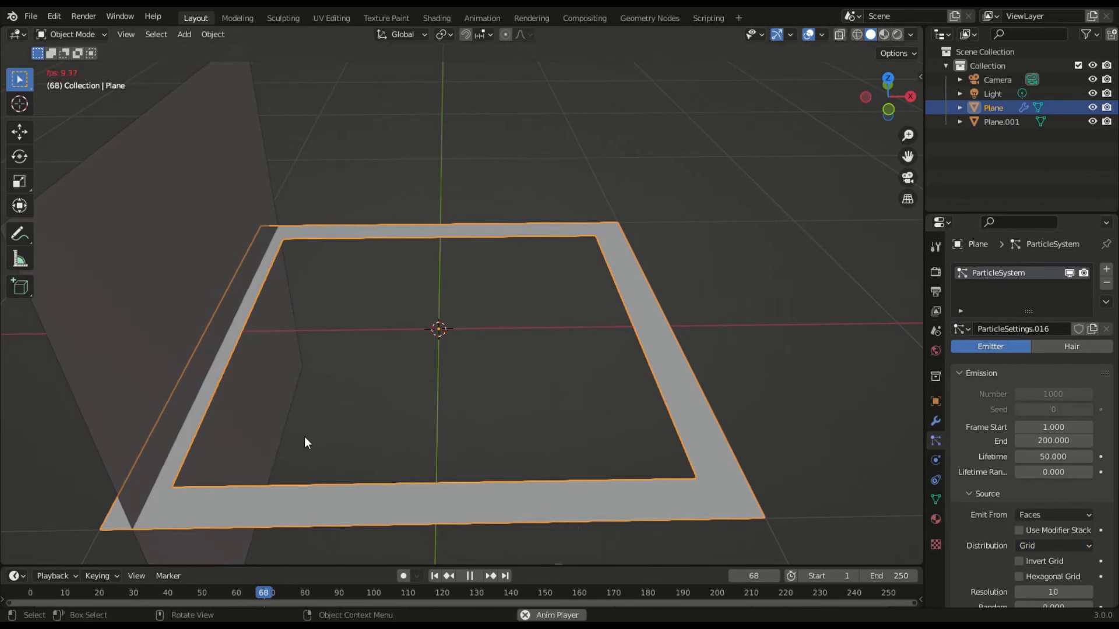
key("Escape")
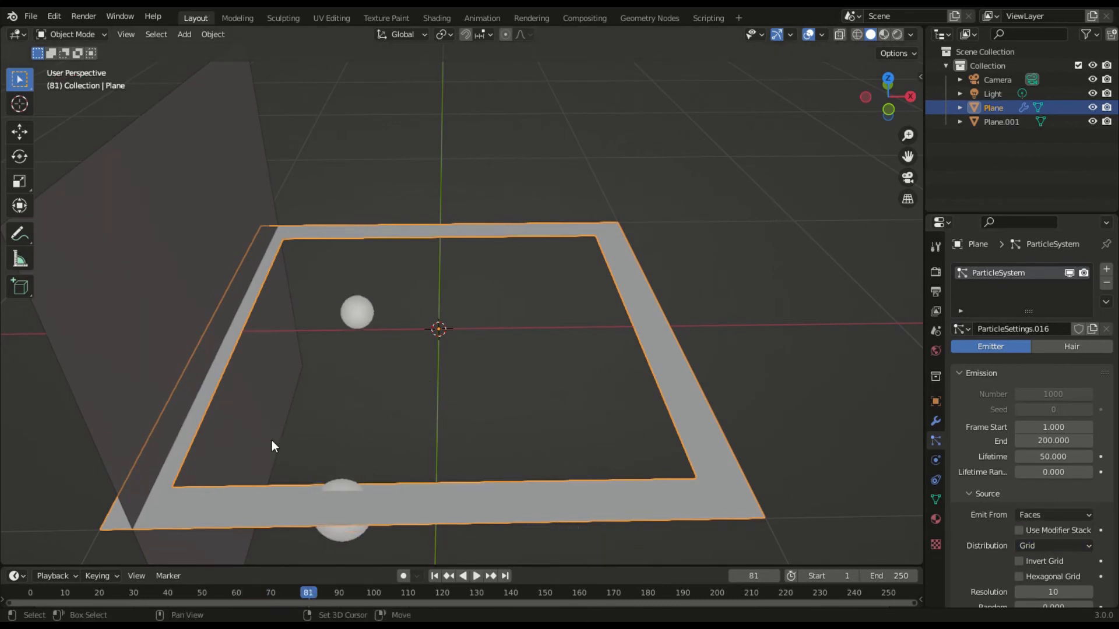
key("space")
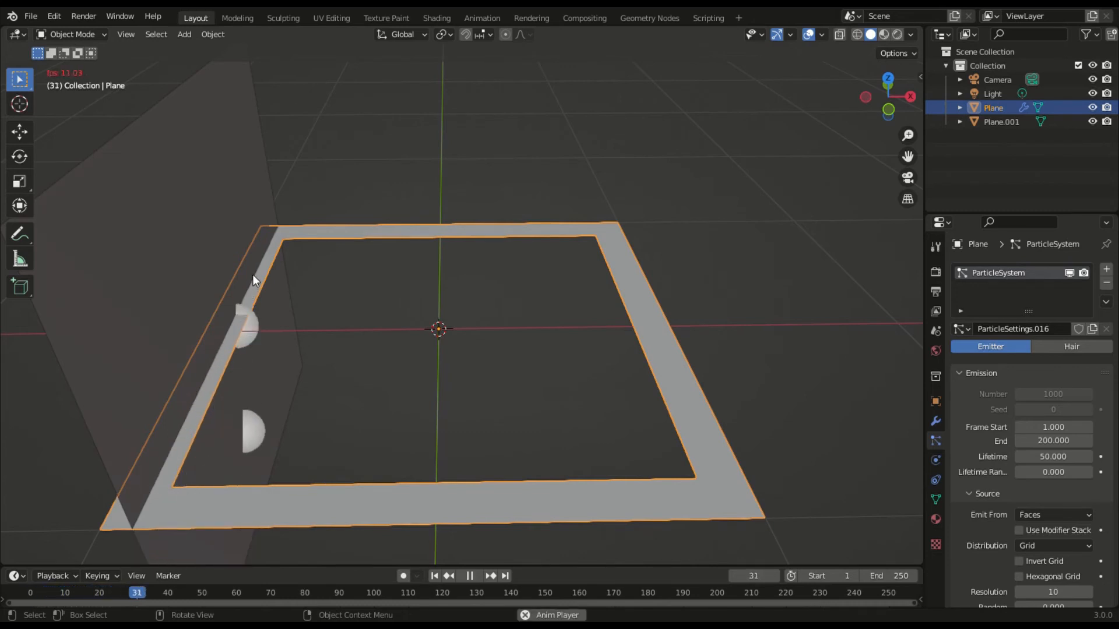
key("space")
key("space")
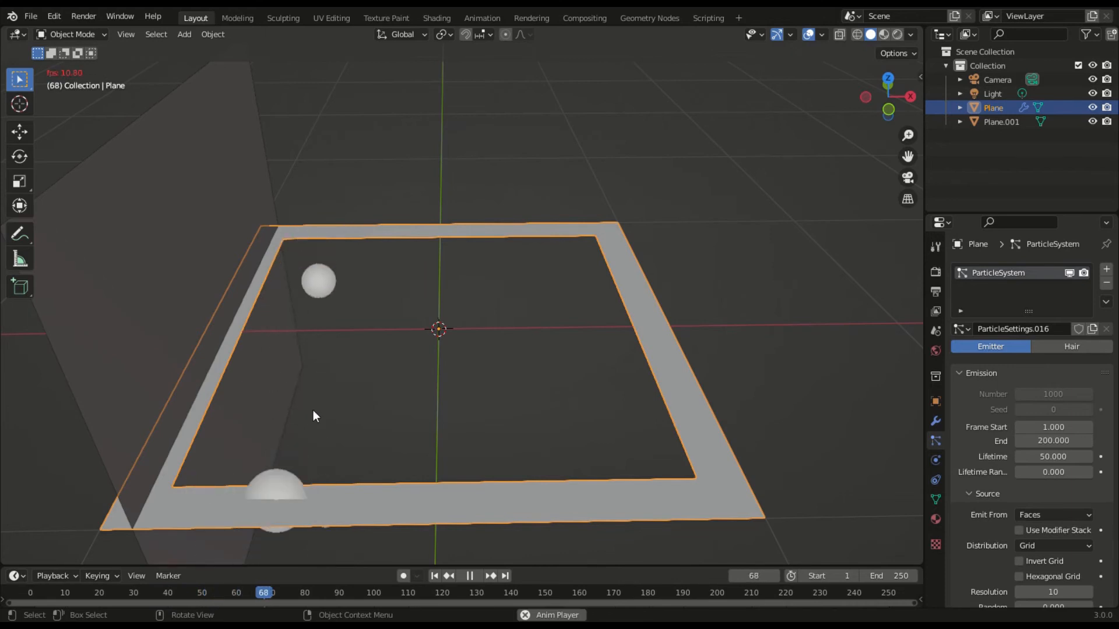
key("space")
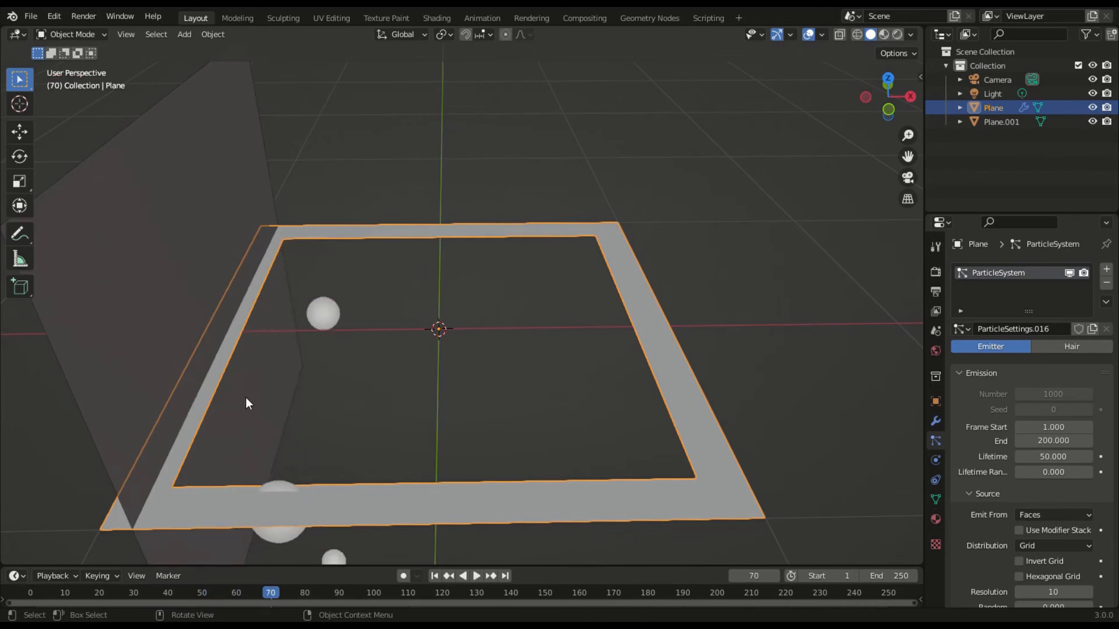
Move the square frame along the negative X axis so that its side strip passes beyond the upright plane.
key("g")
key("x")
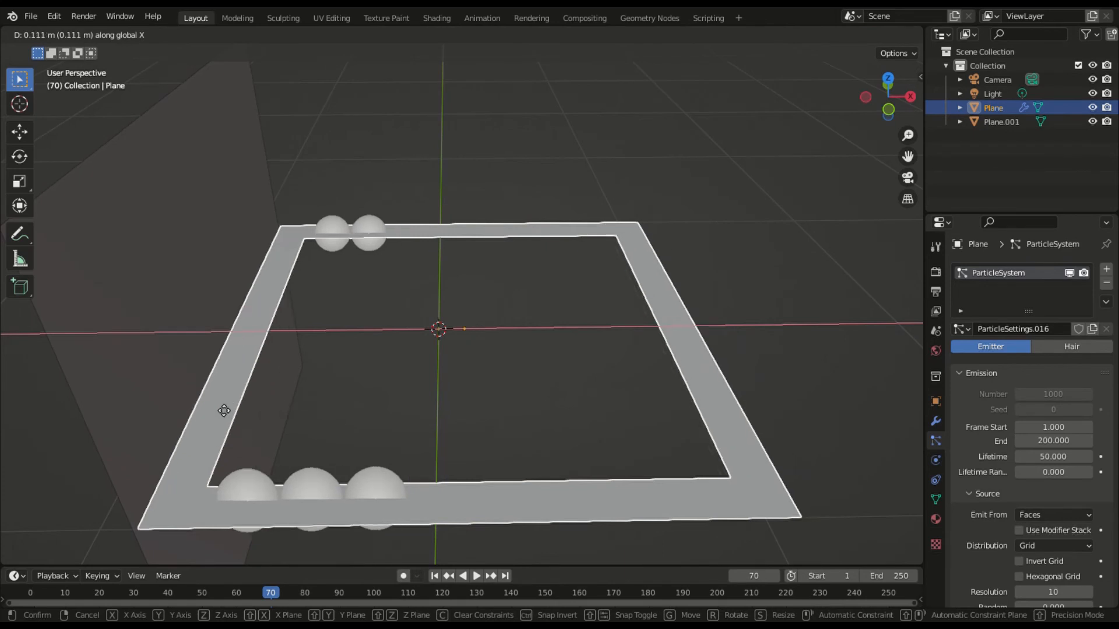
left_click(190, 411)
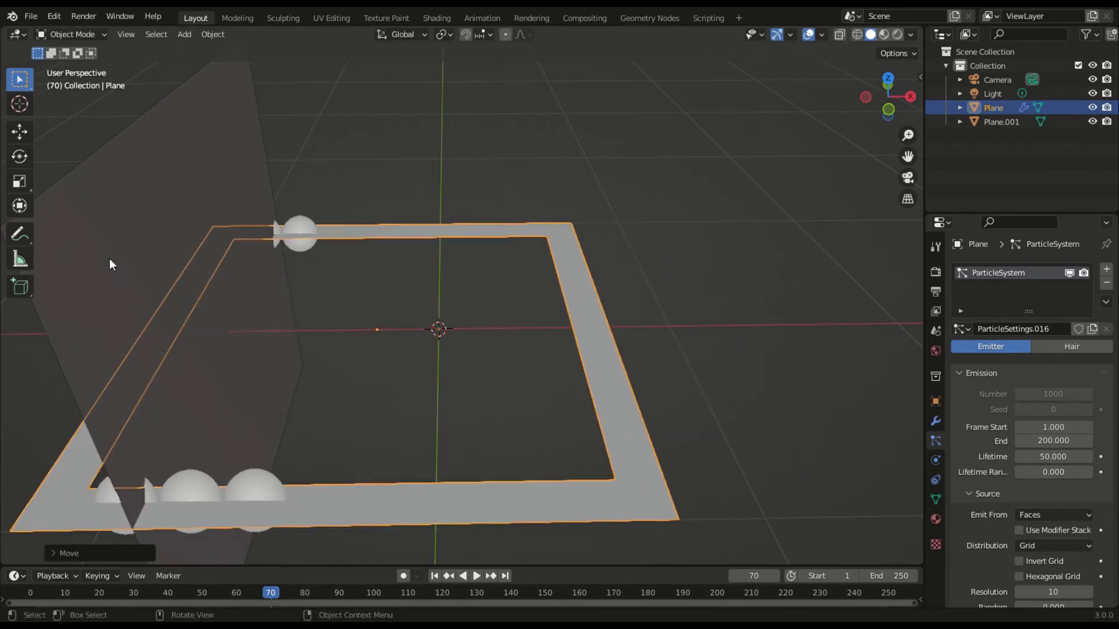
Nudge the upright plane slightly along the positive X axis, inside the frame's side strip.
left_click(110, 258)
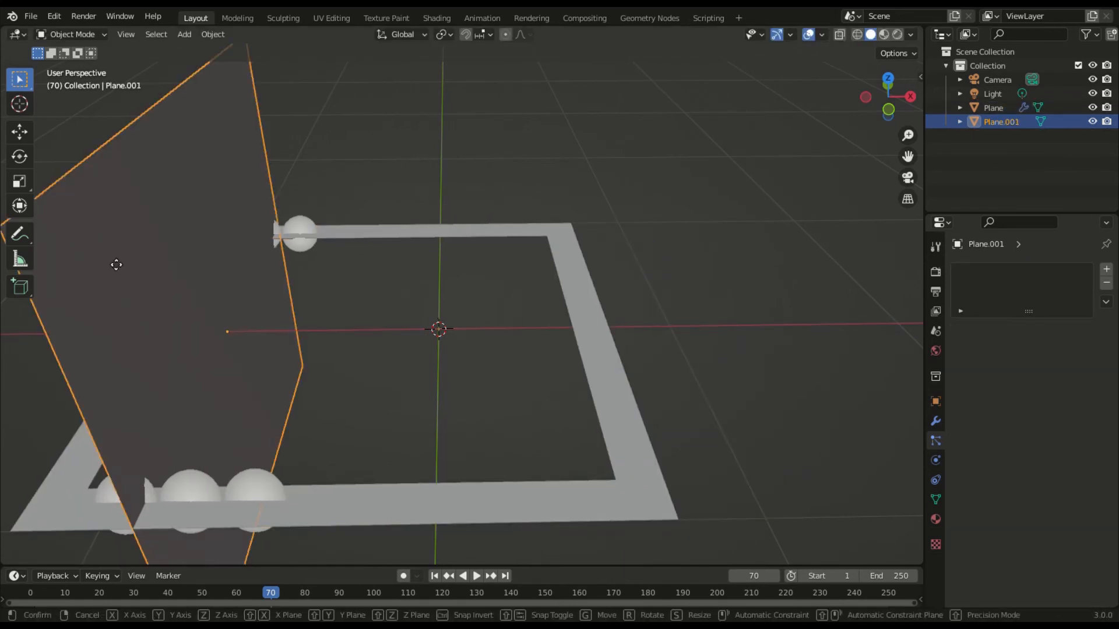
key("g")
key("x")
left_click(113, 265)
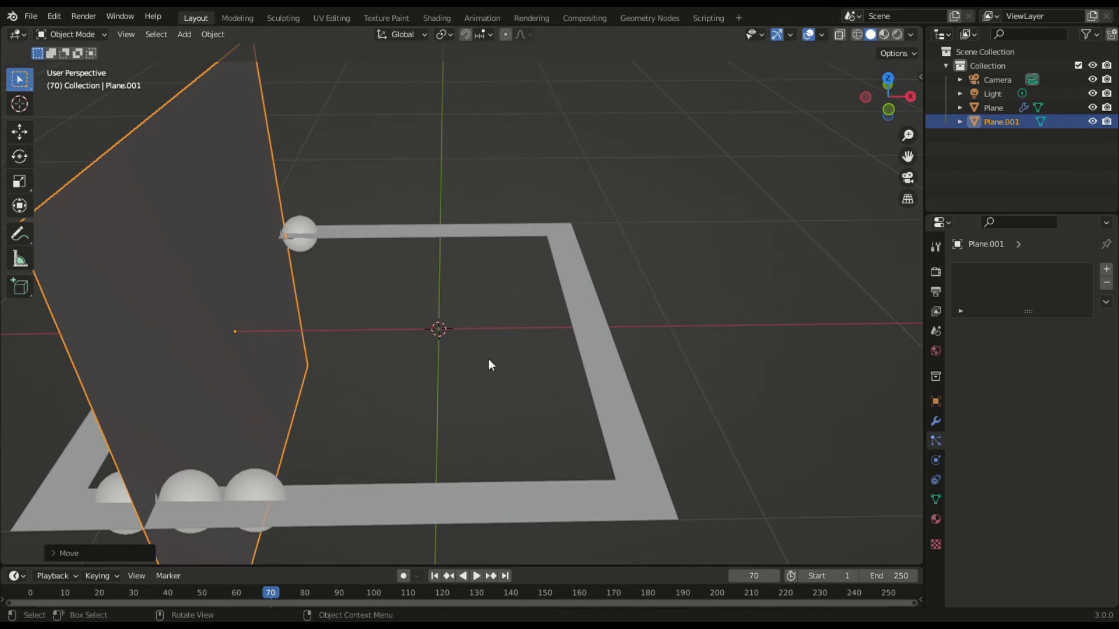
Select the square frame again and play the animation briefly to check which parts of the frame emit particles.
left_click(617, 440)
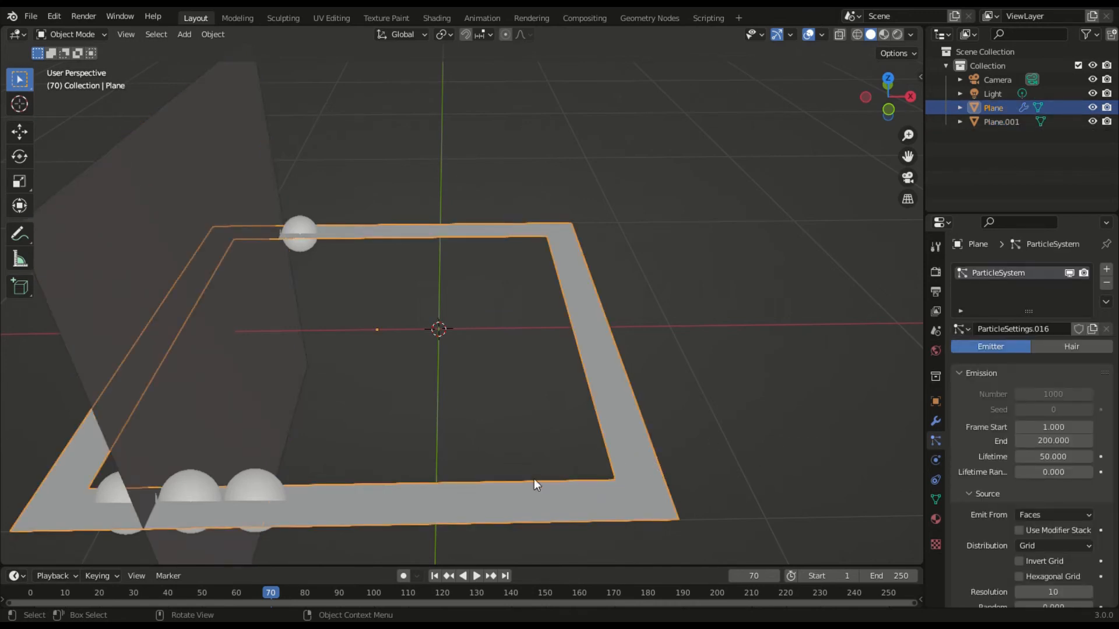
key("space")
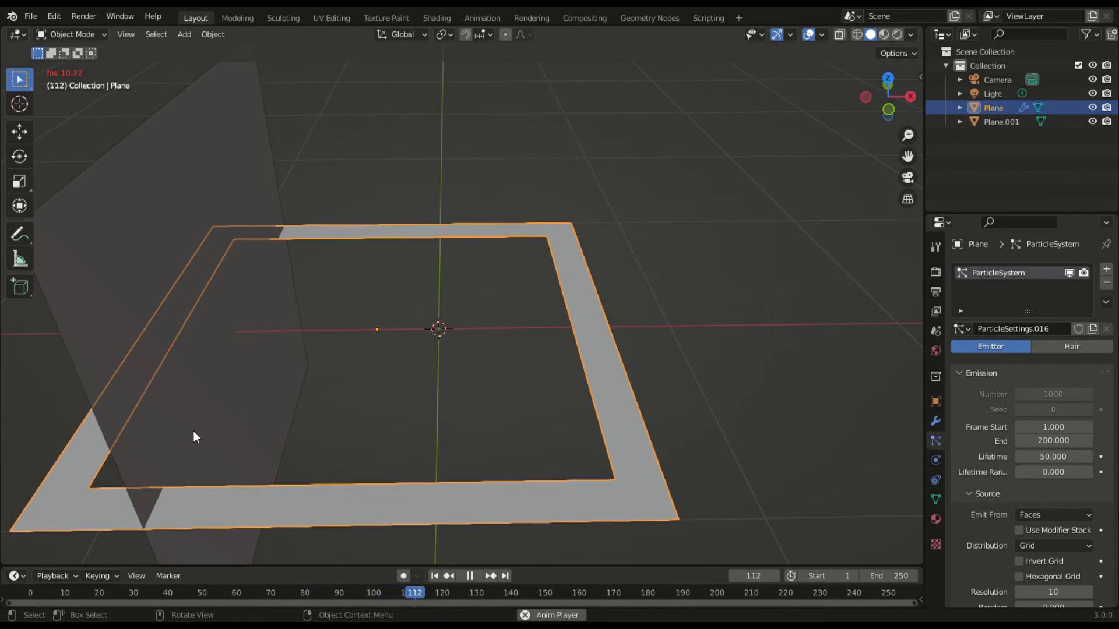
key("space")
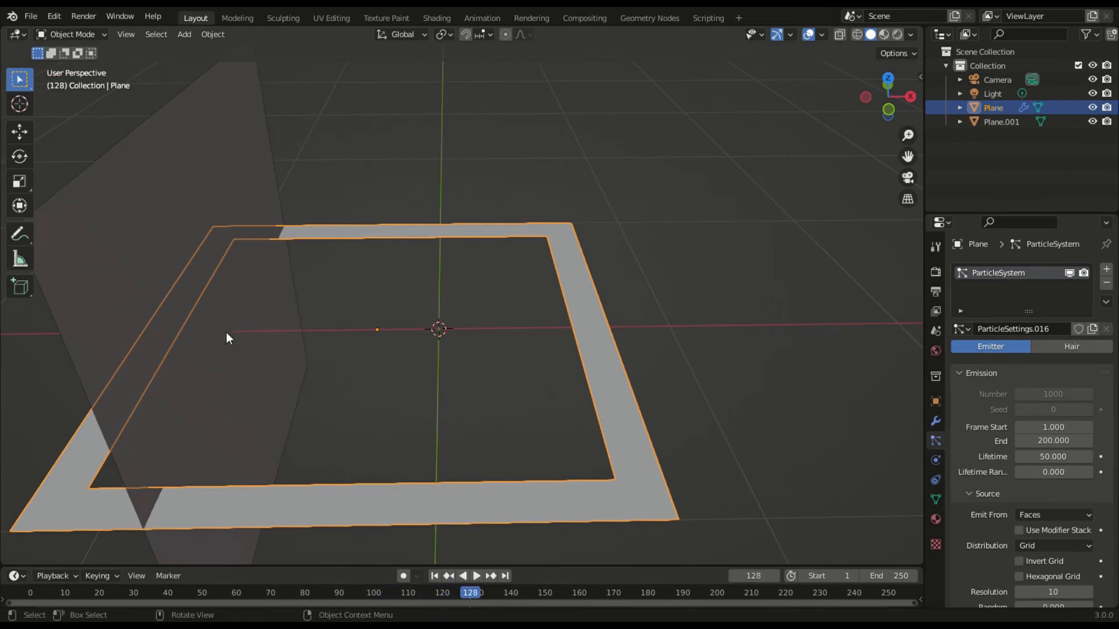
key("g")
left_click(223, 339)
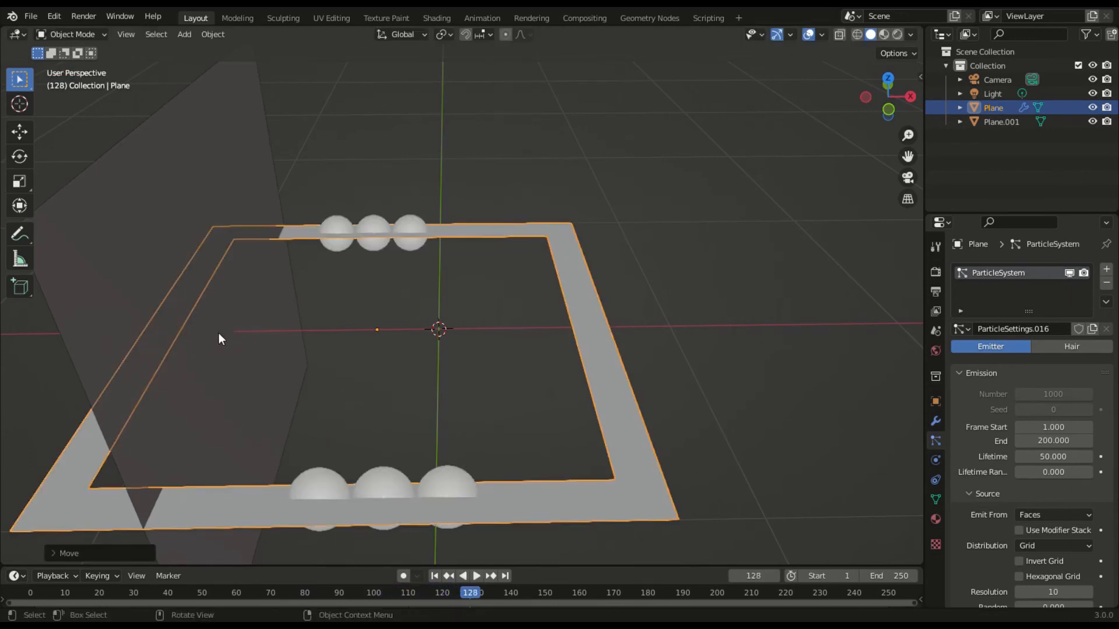
Move the upright plane along the positive X axis past the frame's opposite side and play the animation briefly.
left_click(212, 324)
key("g")
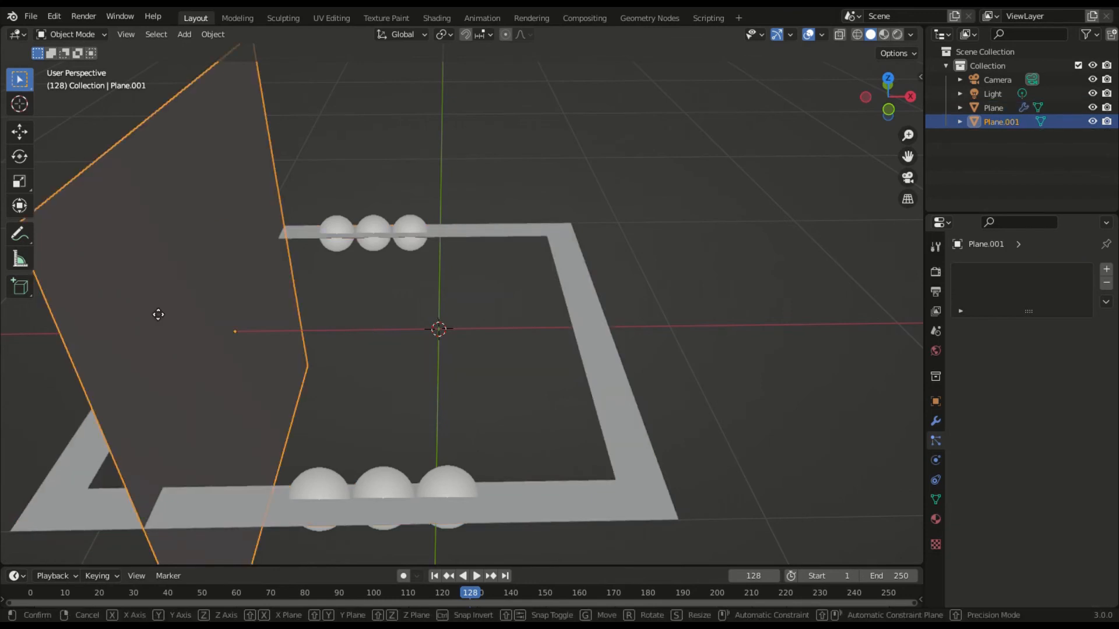
key("x")
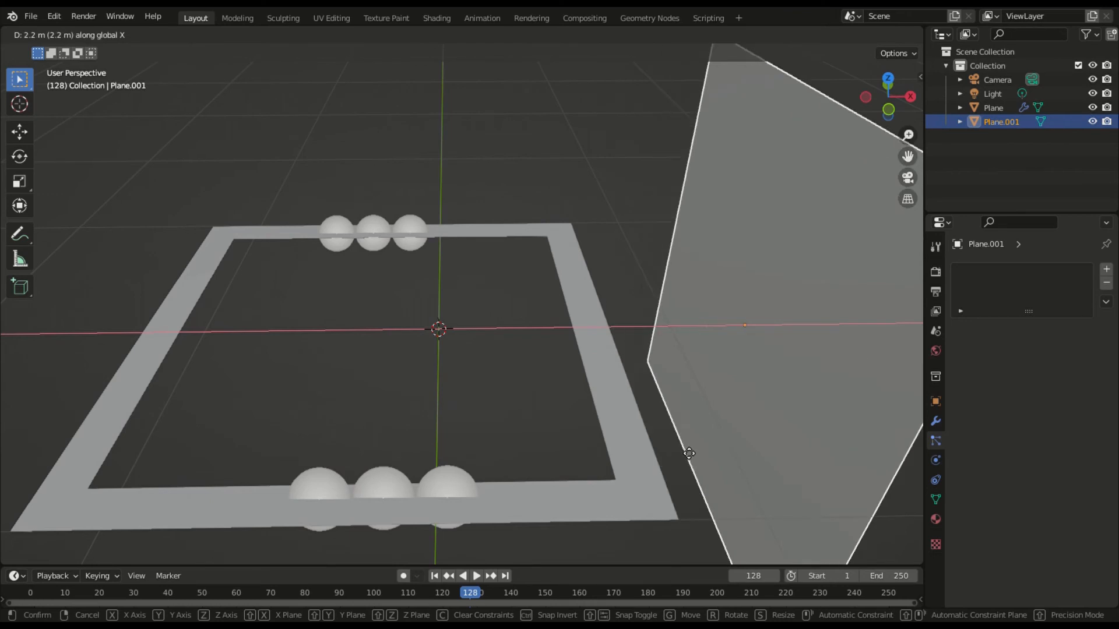
left_click(698, 454)
key("space")
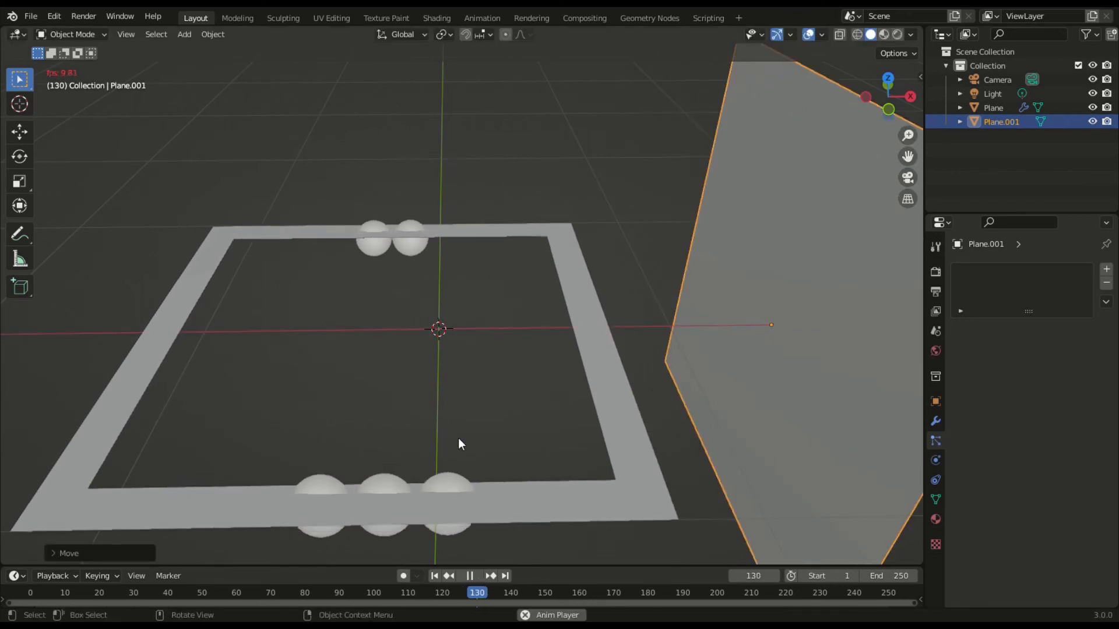
key("space")
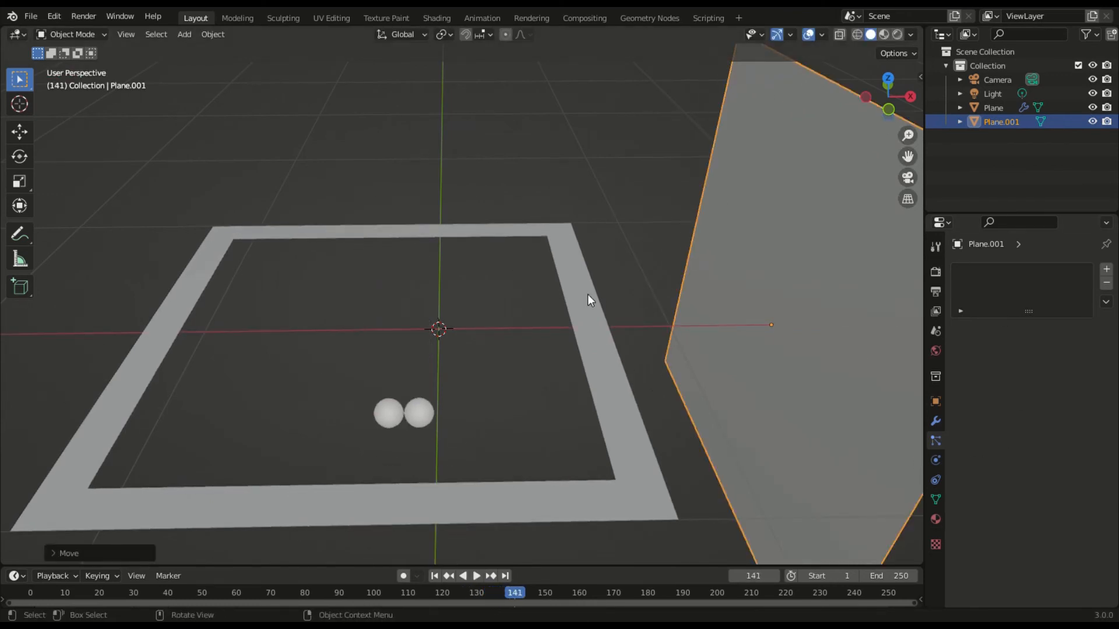
Enable Invert Grid in the emission source settings of the square frame's particle system.
left_click(581, 358)
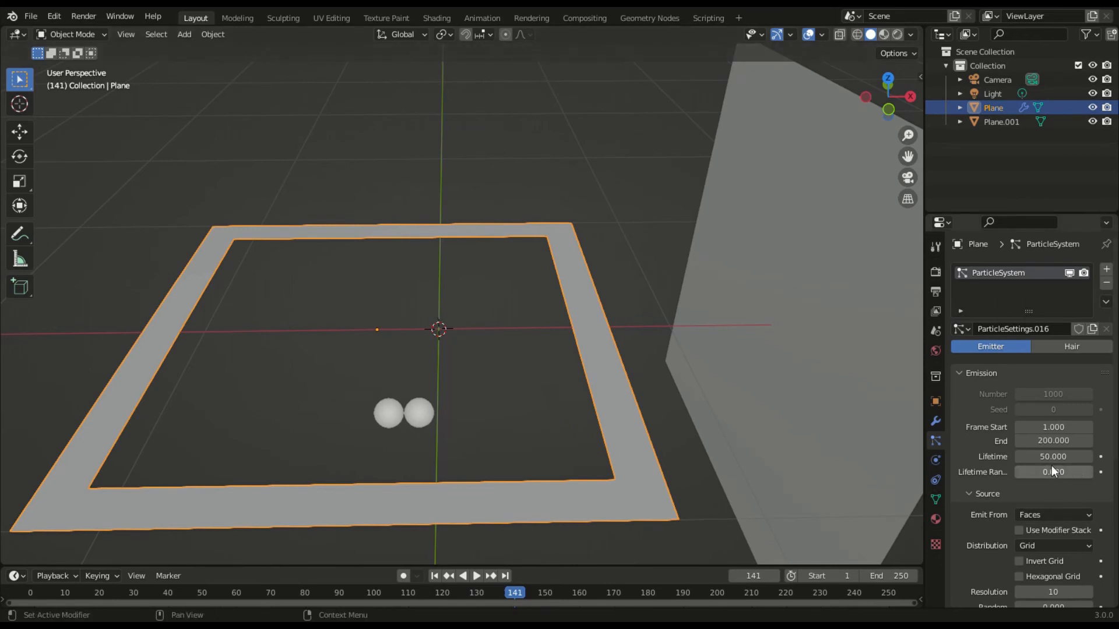
scroll(1051, 466, "down", 3)
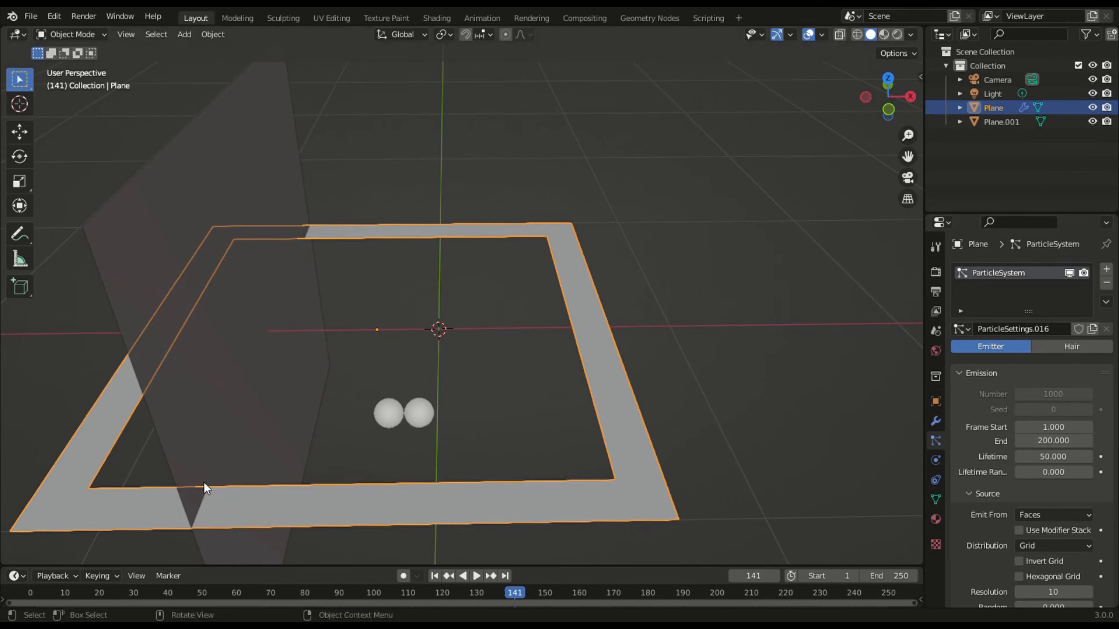
scroll(292, 558, "up", 2)
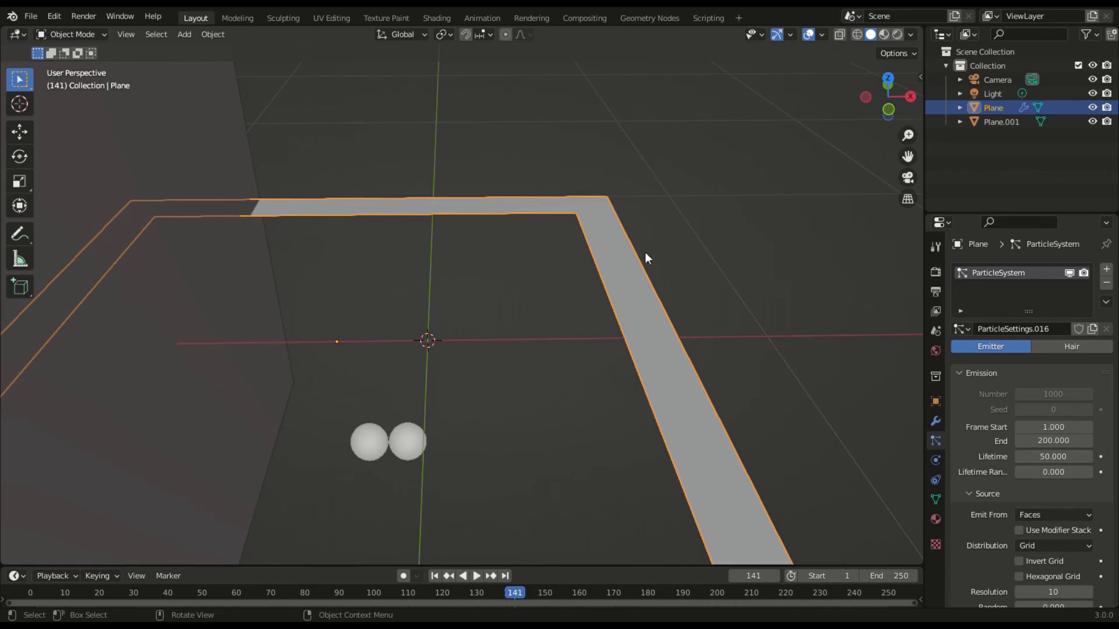
scroll(630, 262, "down", 4)
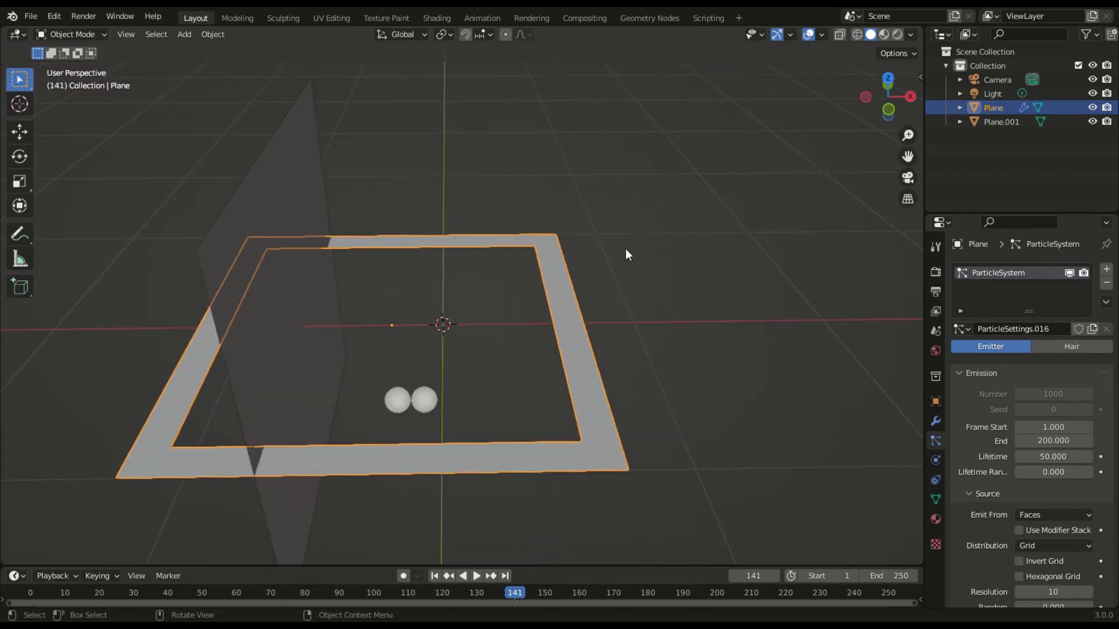
scroll(991, 495, "down", 3)
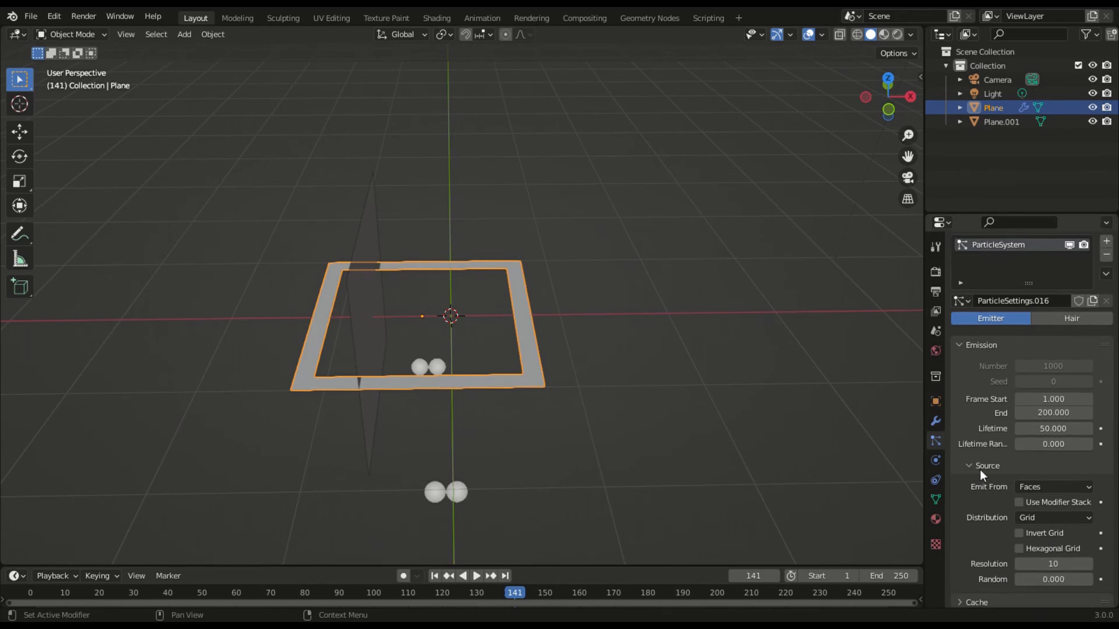
left_click(1018, 477)
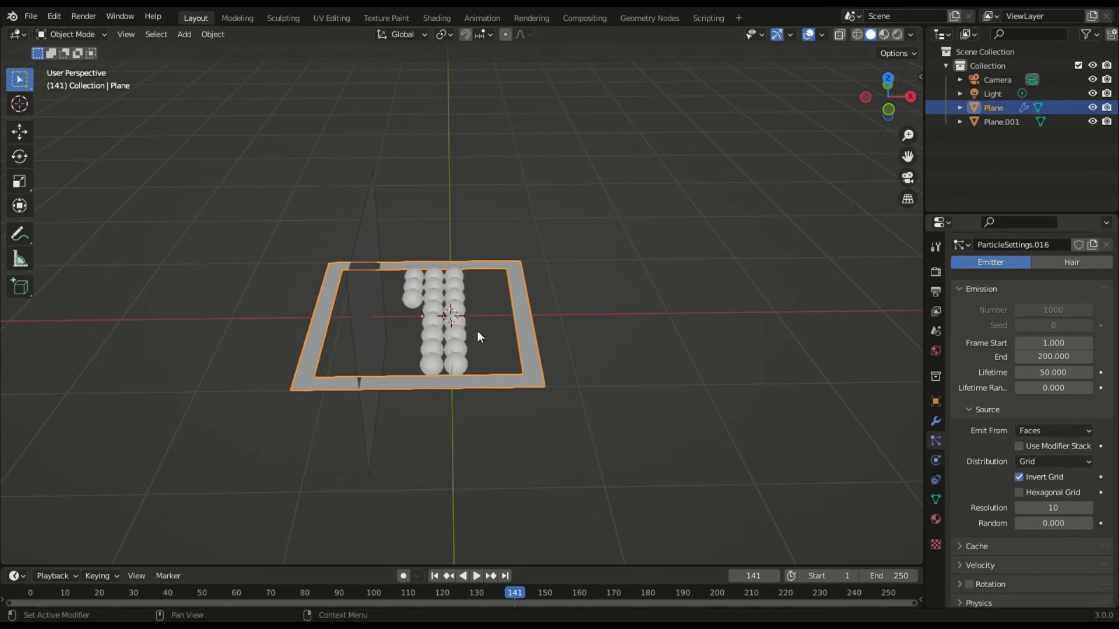
Play the inverted grid emission to the end of the animation and enable Hexagonal Grid for the frame's particles.
key("space")
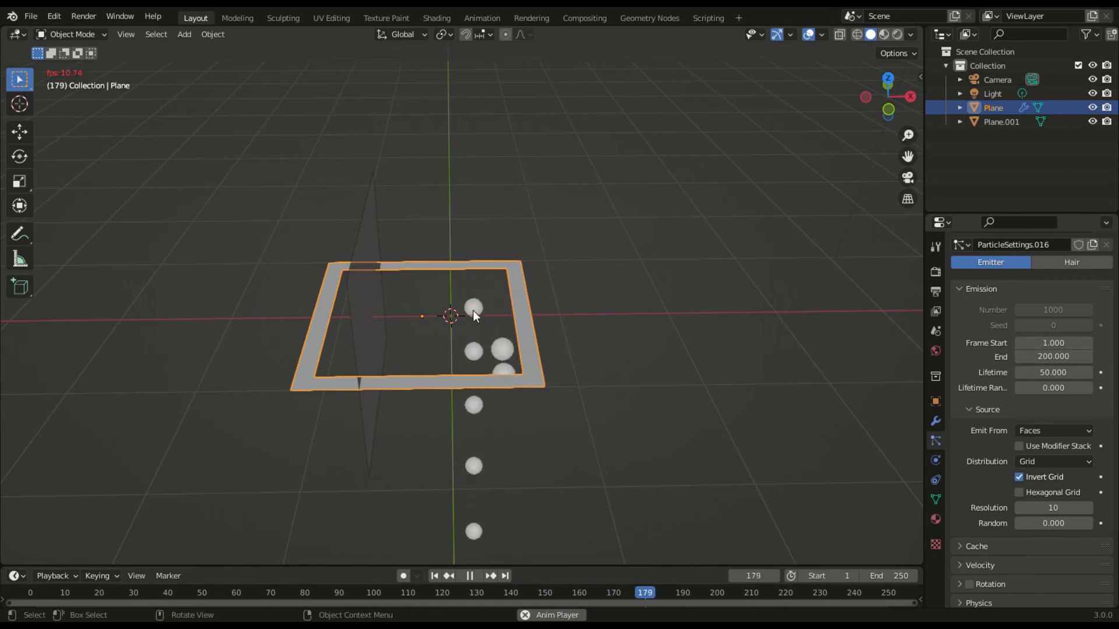
key("space")
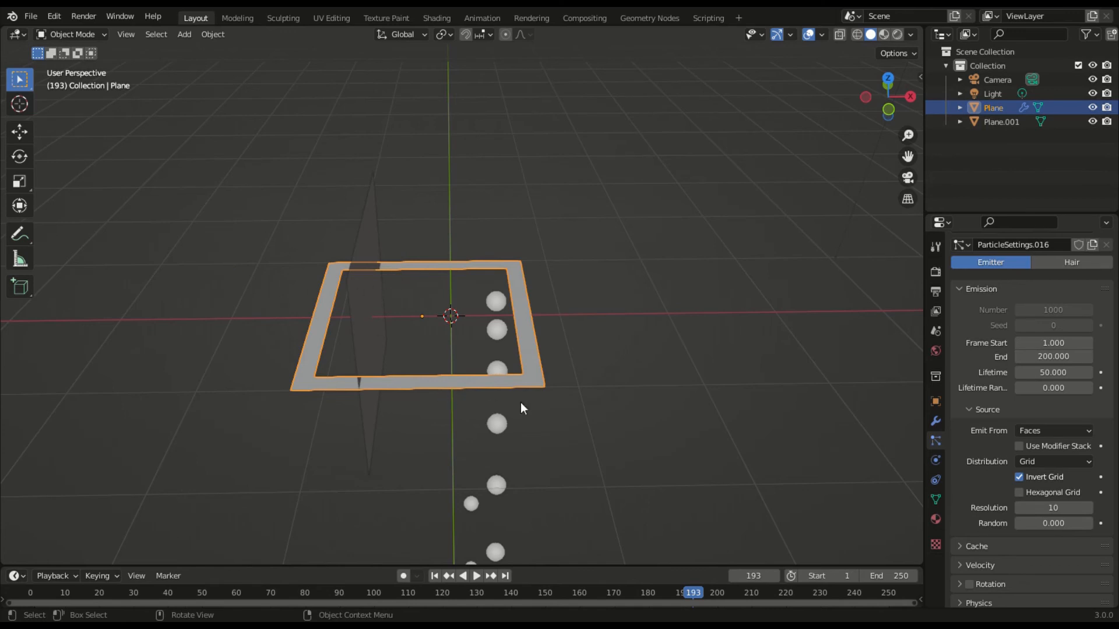
key("space")
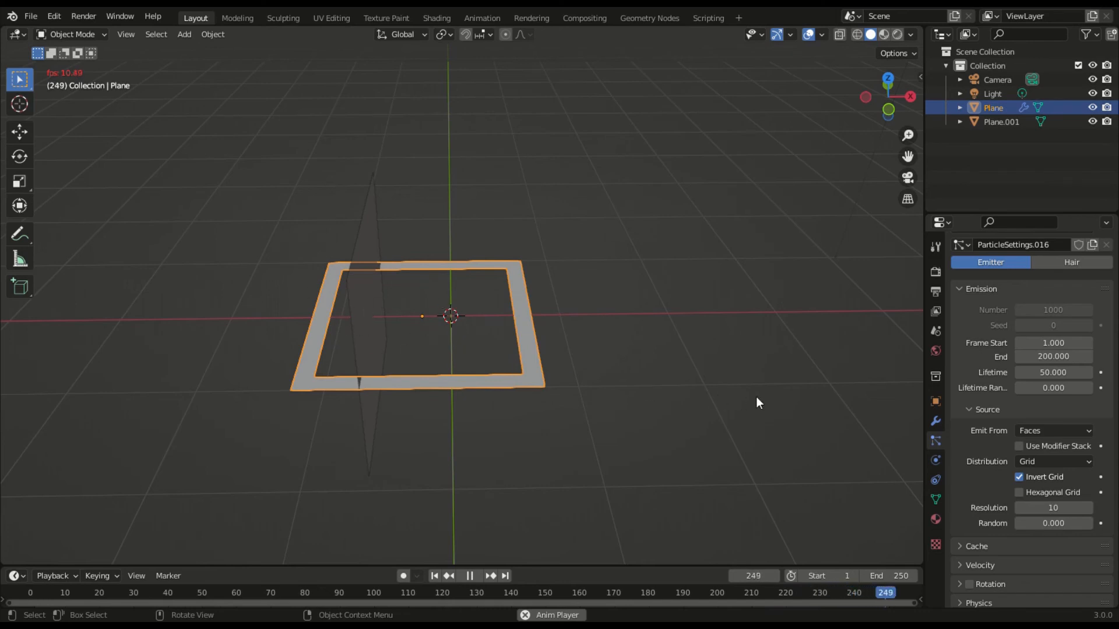
key("space")
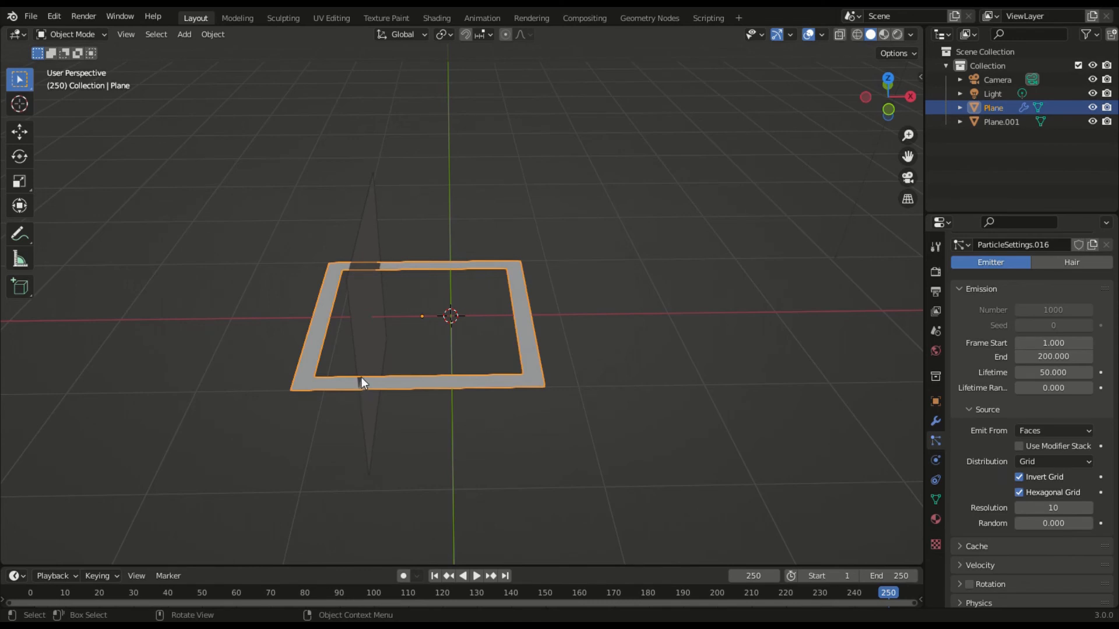
Delete the upright plane that cuts through the square frame.
scroll(362, 376, "up", 4)
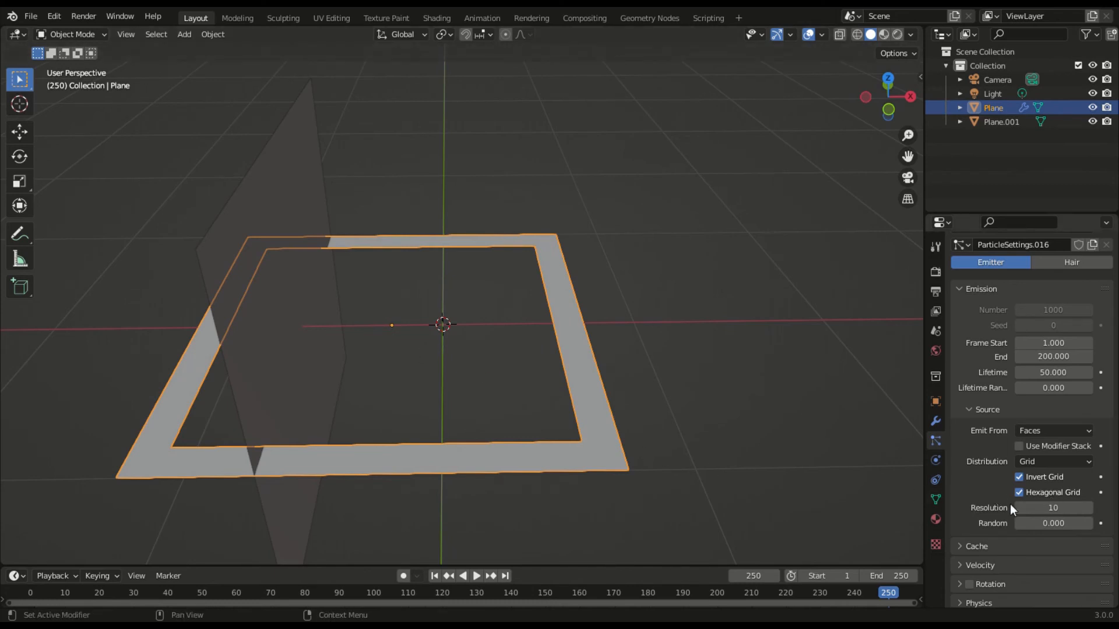
left_click(292, 262)
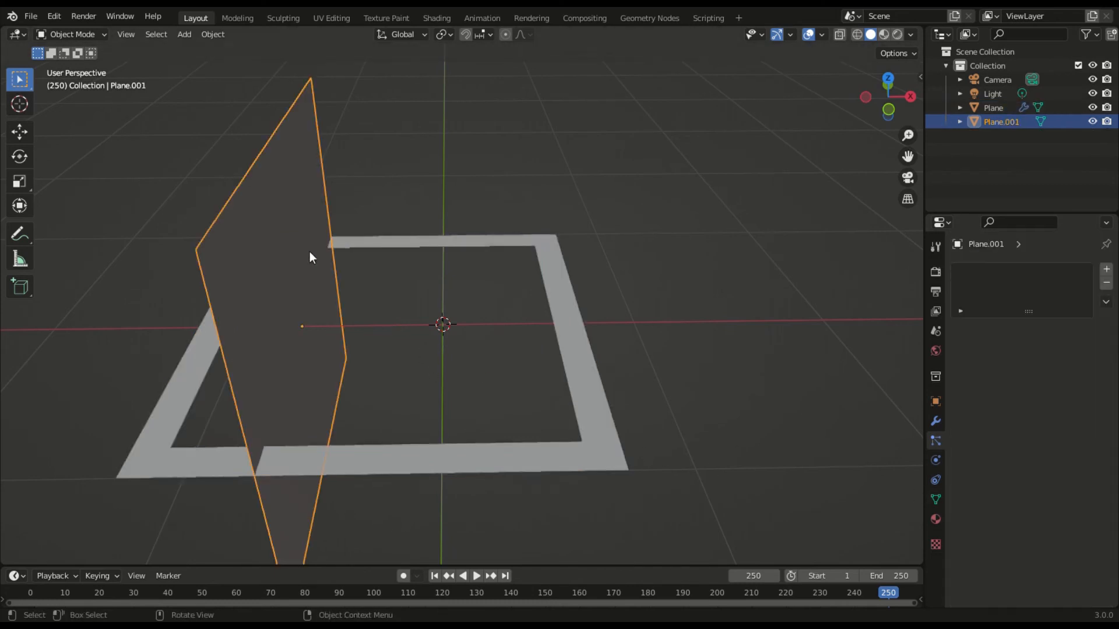
key("Delete")
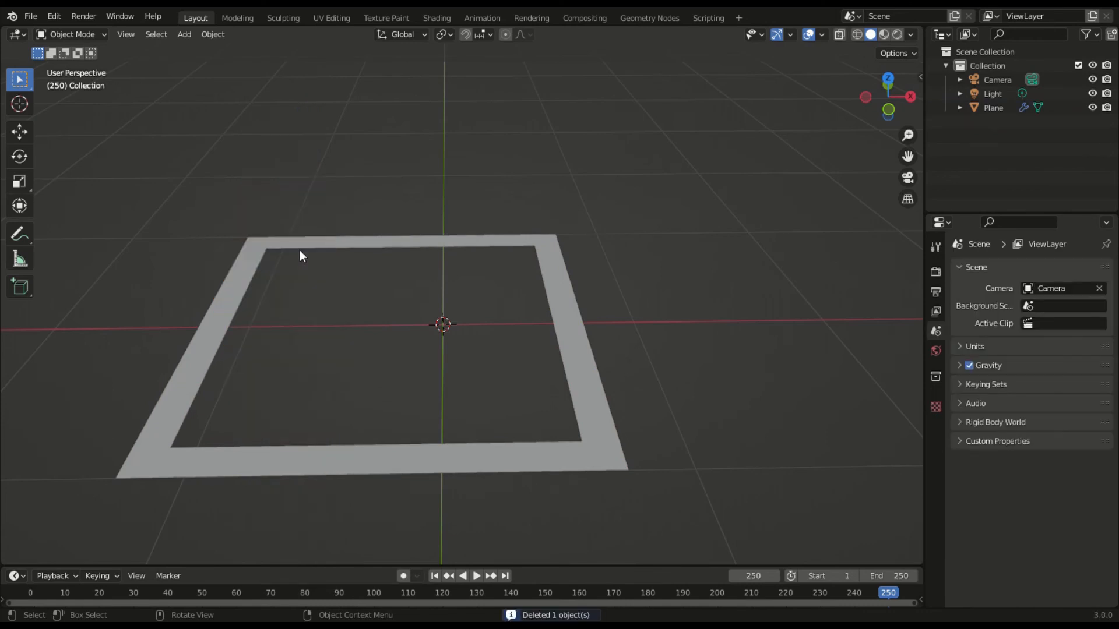
Fill the hollow centre of the square frame with a face between its four inner corner vertices.
left_click(888, 78)
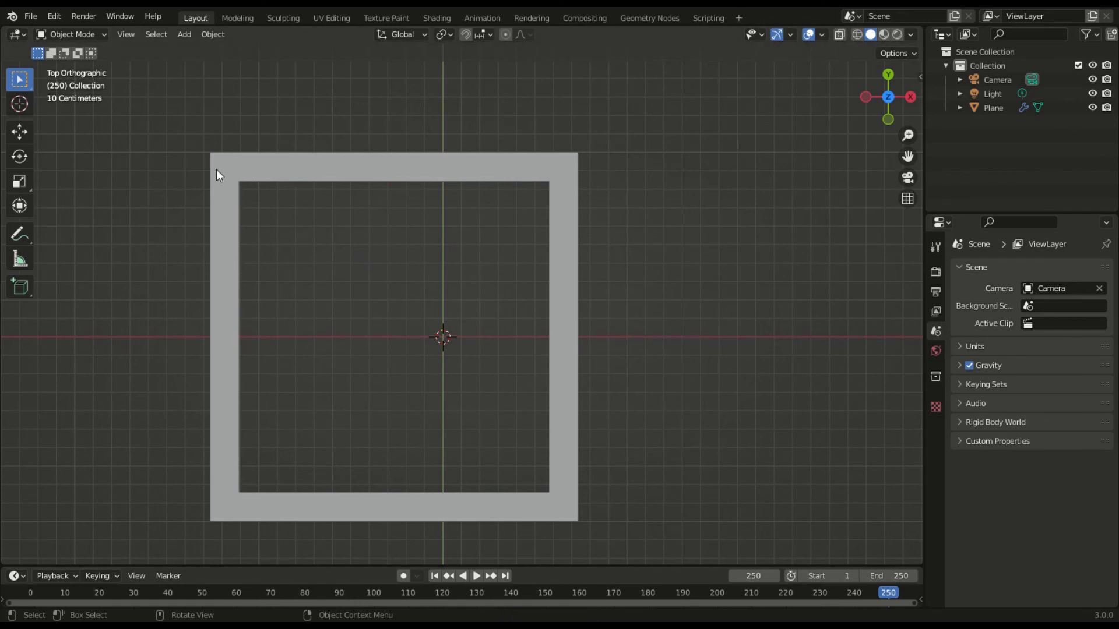
left_click(237, 168)
key("Tab")
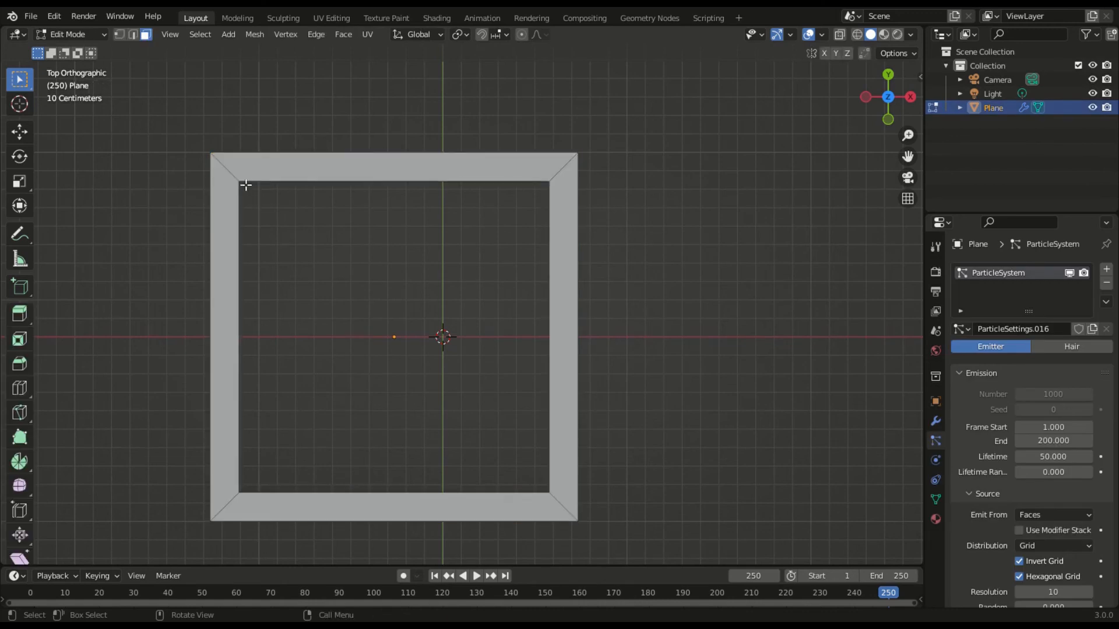
key("2")
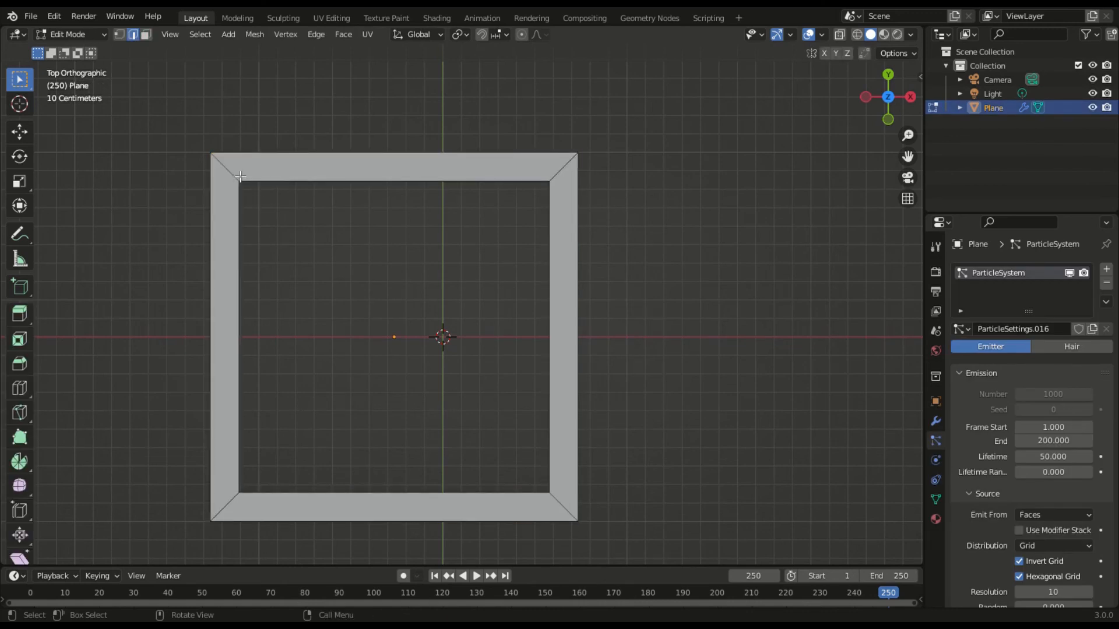
key("1")
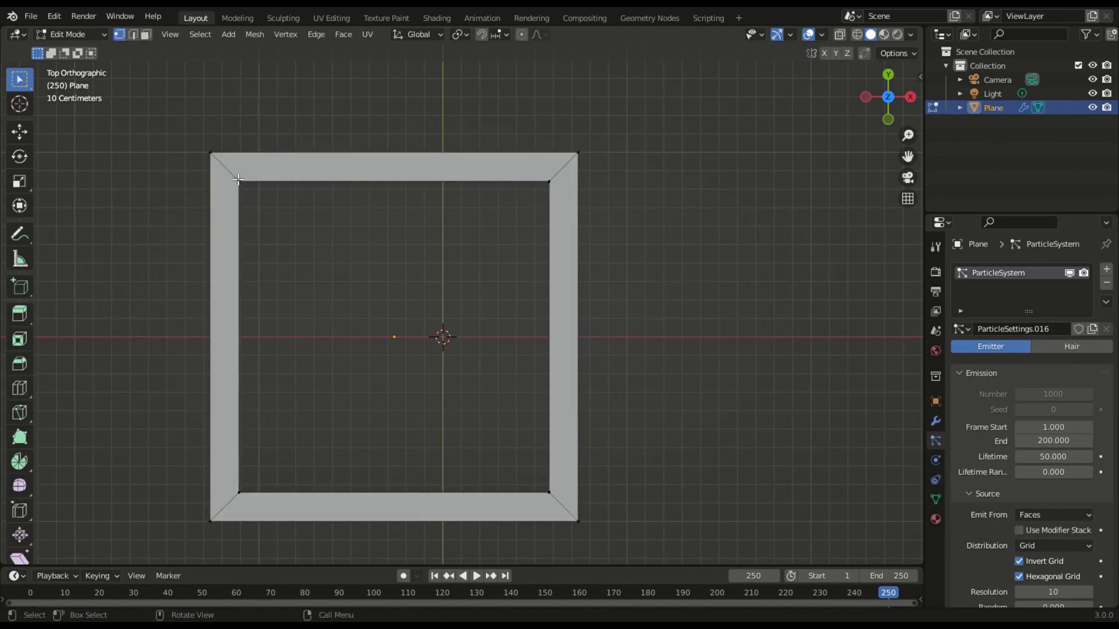
left_click_drag(230, 177, 573, 514)
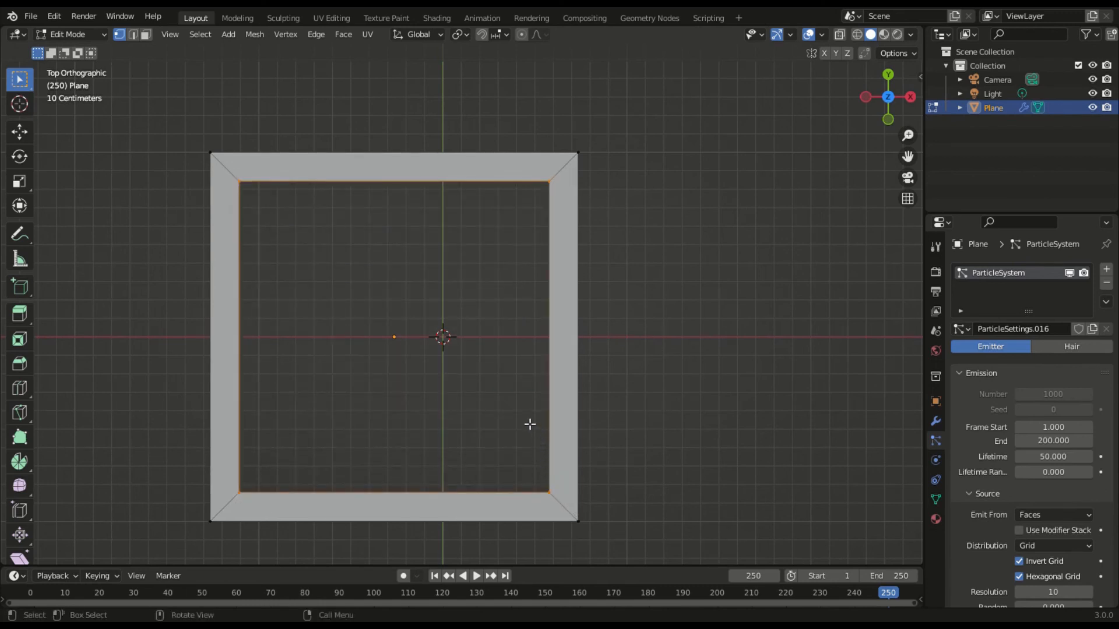
key("f")
key("alt+a")
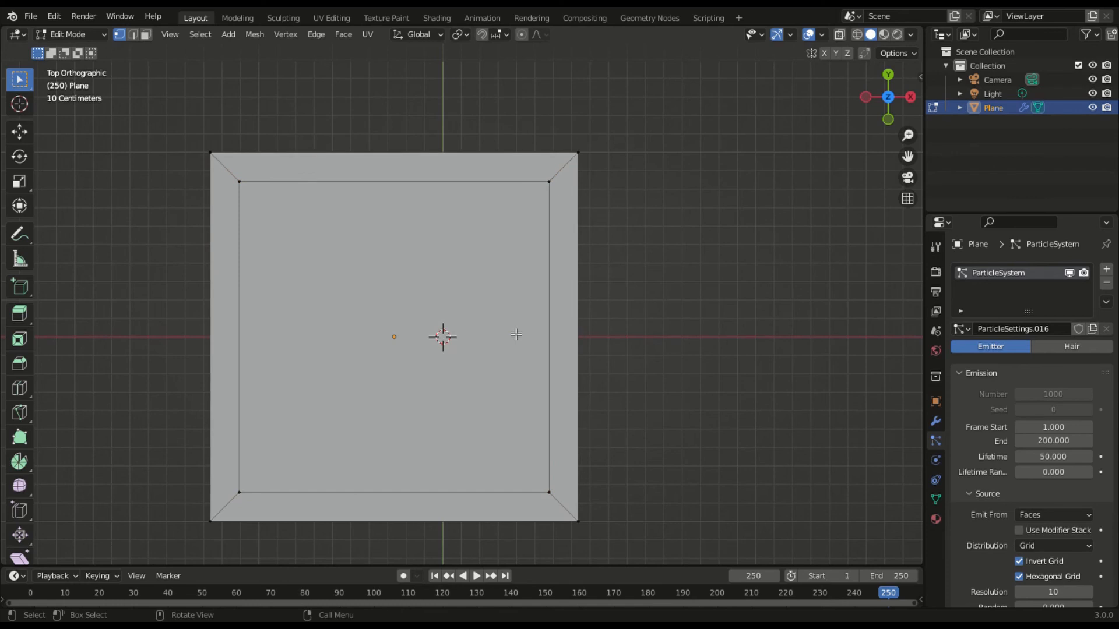
key("Tab")
left_click_drag(890, 127, 896, 76)
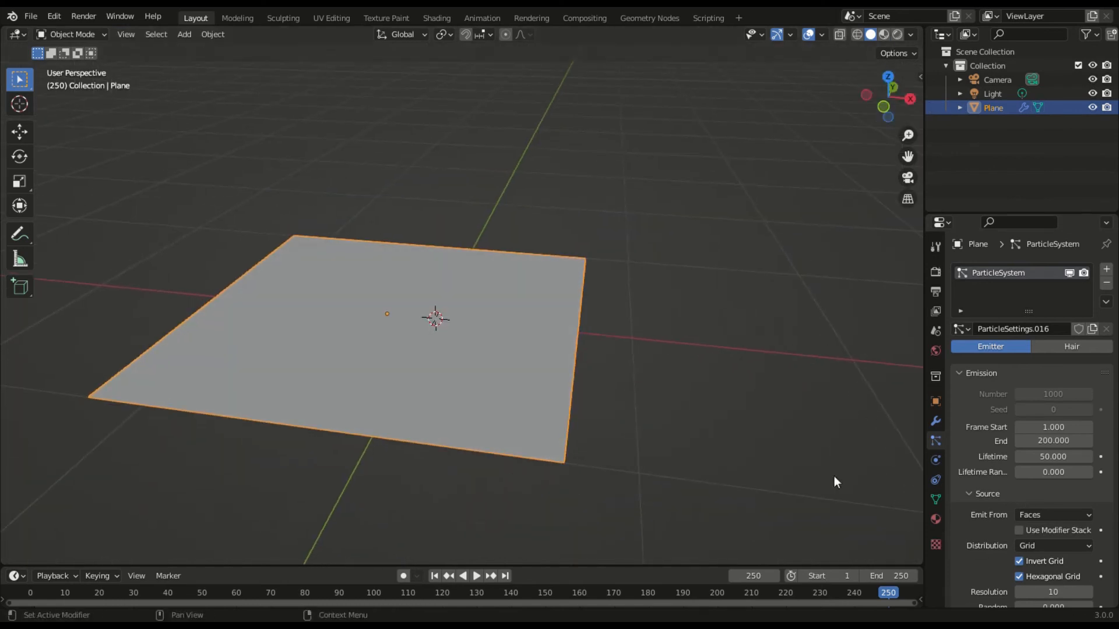
Set the plane's particle emission distribution to Grid.
scroll(975, 465, "down", 3)
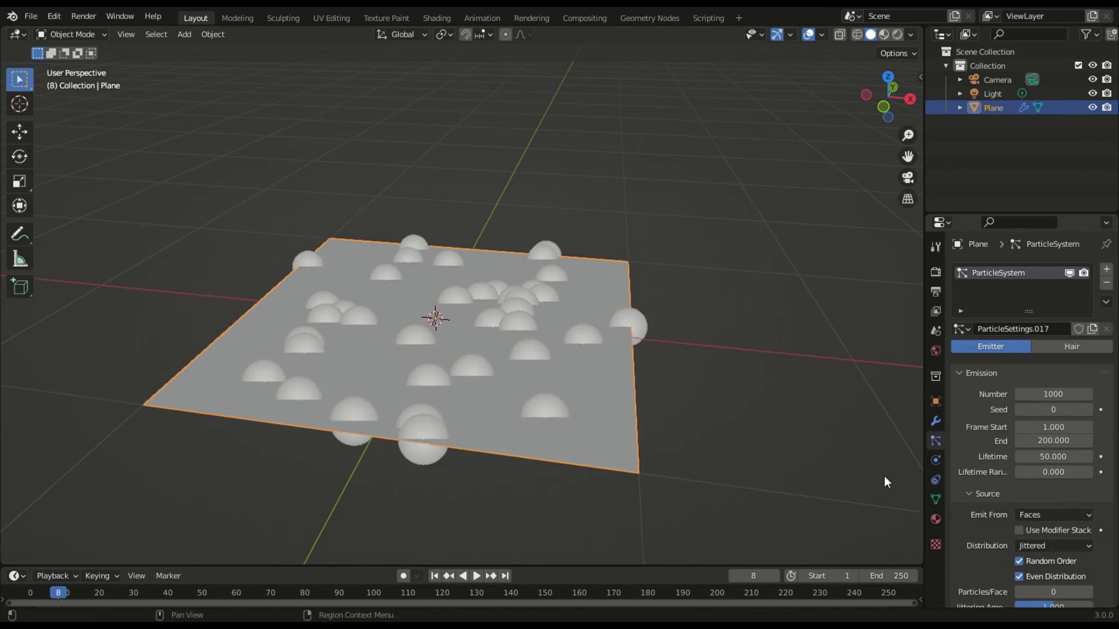
scroll(1019, 438, "down", 5)
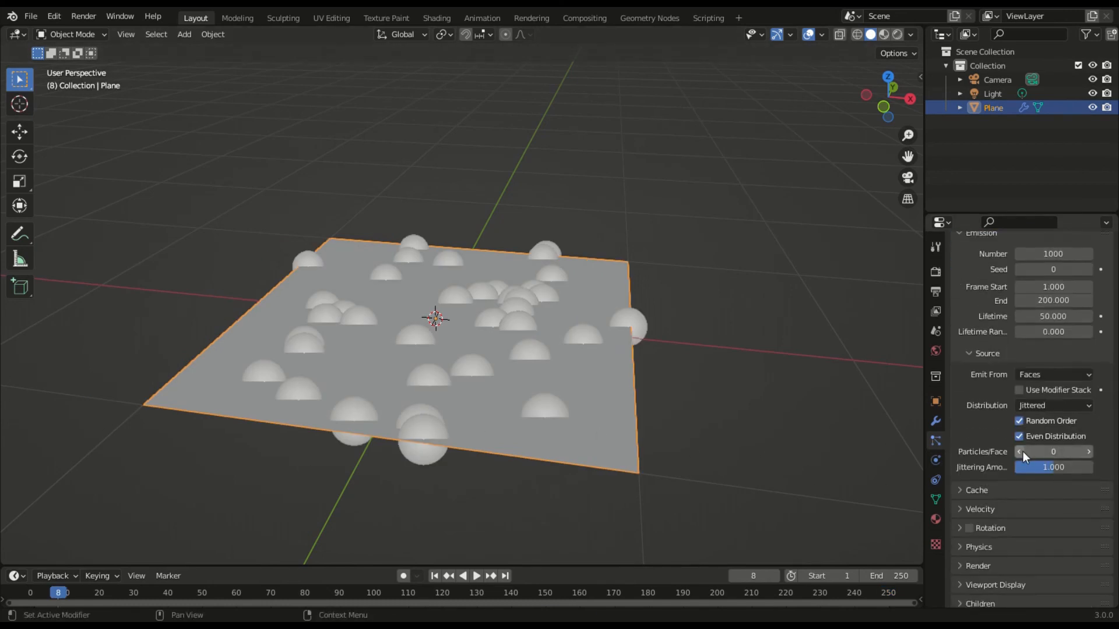
left_click(1048, 403)
left_click(1062, 453)
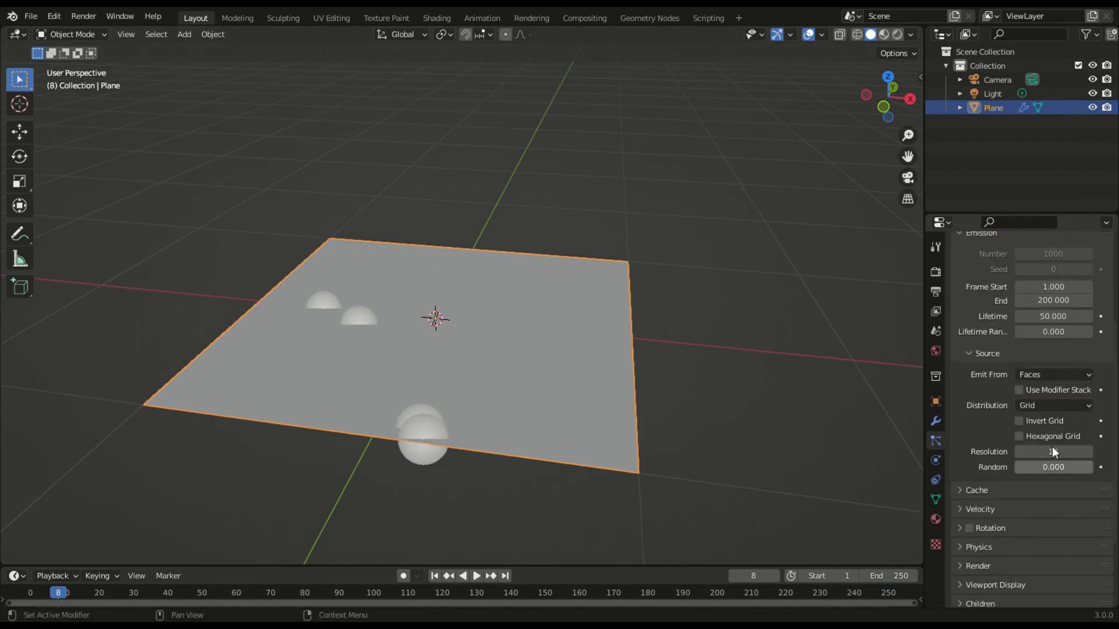
Play the plane's grid emission in short bursts up to frame 50.
key("space")
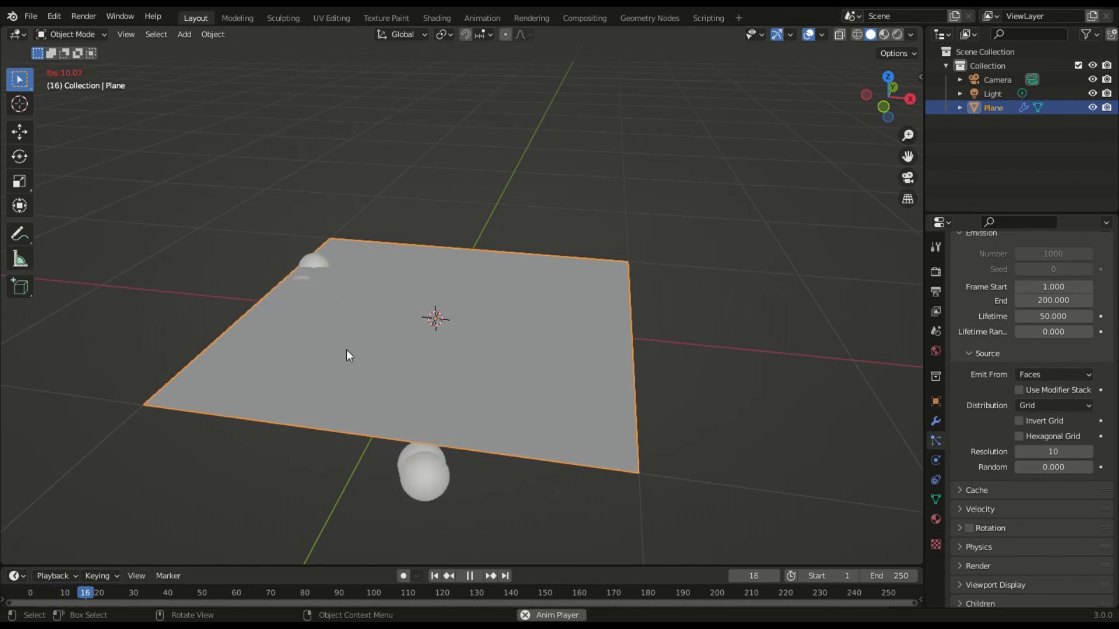
key("space")
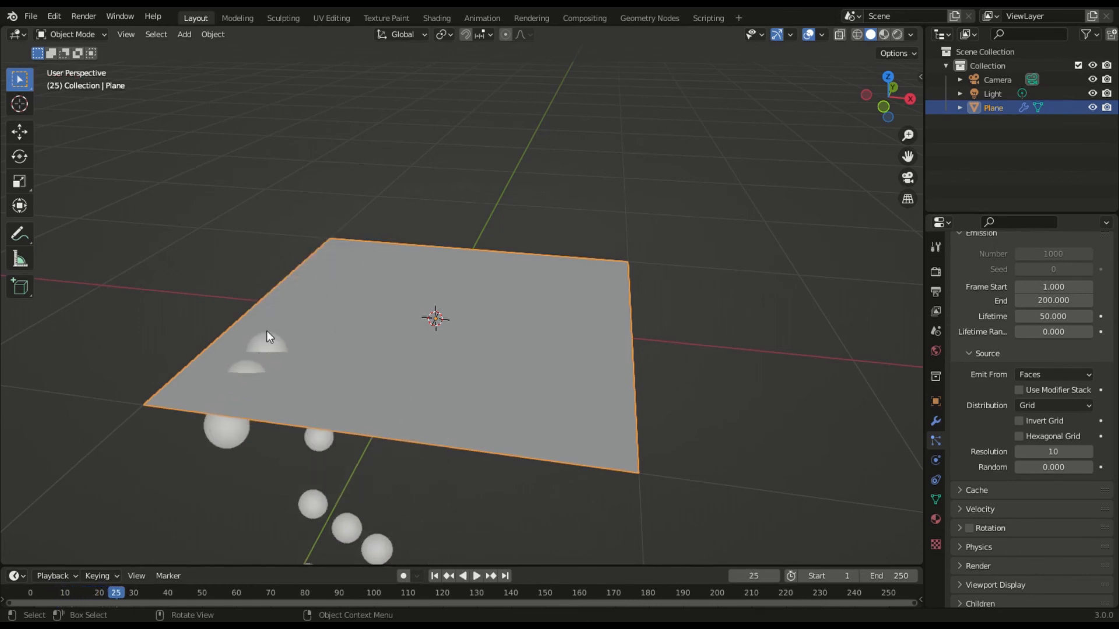
key("space")
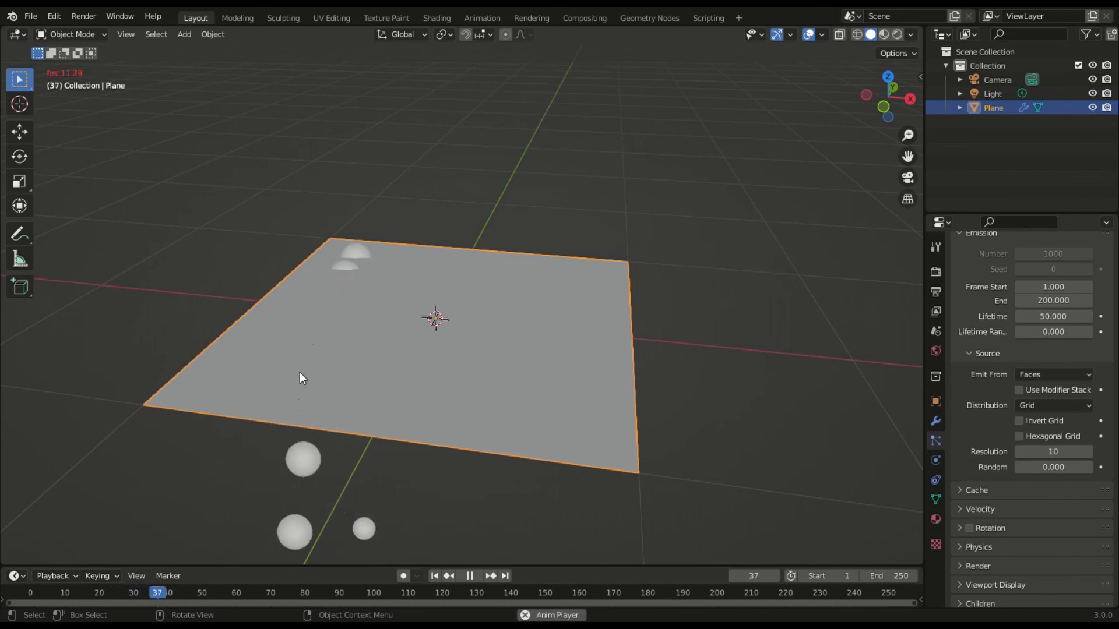
key("space")
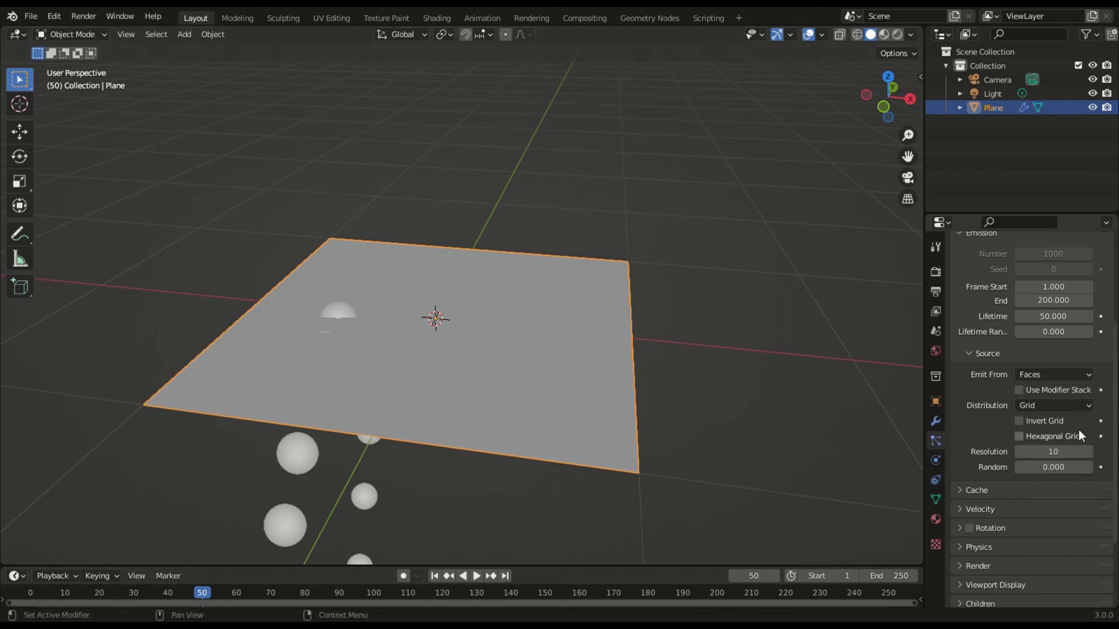
Set the grid distribution's Resolution to 20.
left_click(1050, 452)
key("BackSpace")
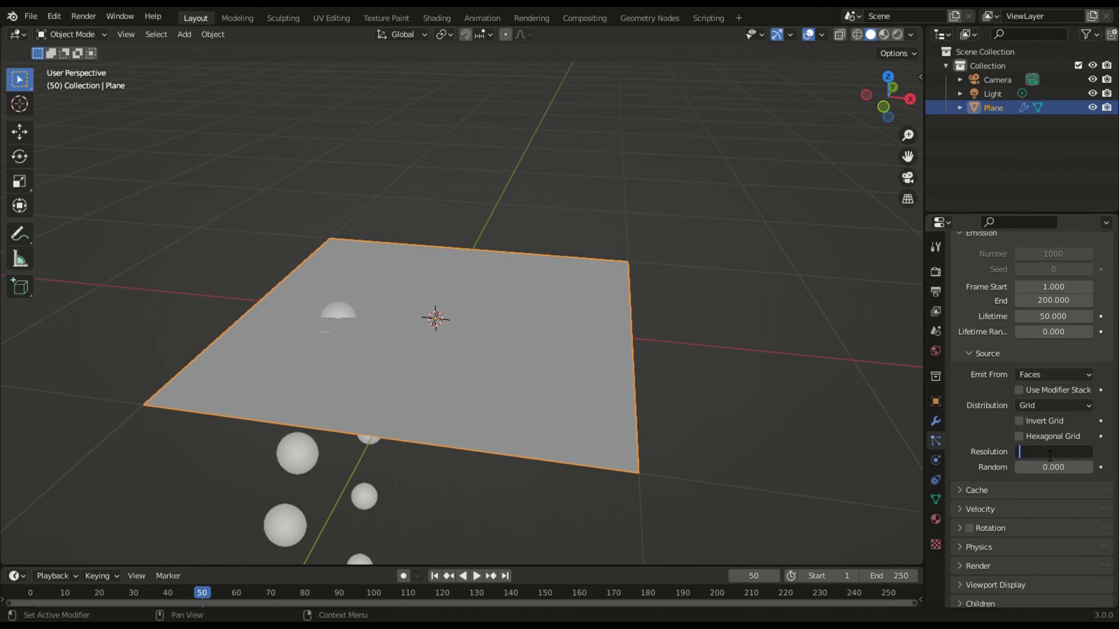
type("20")
key("Return")
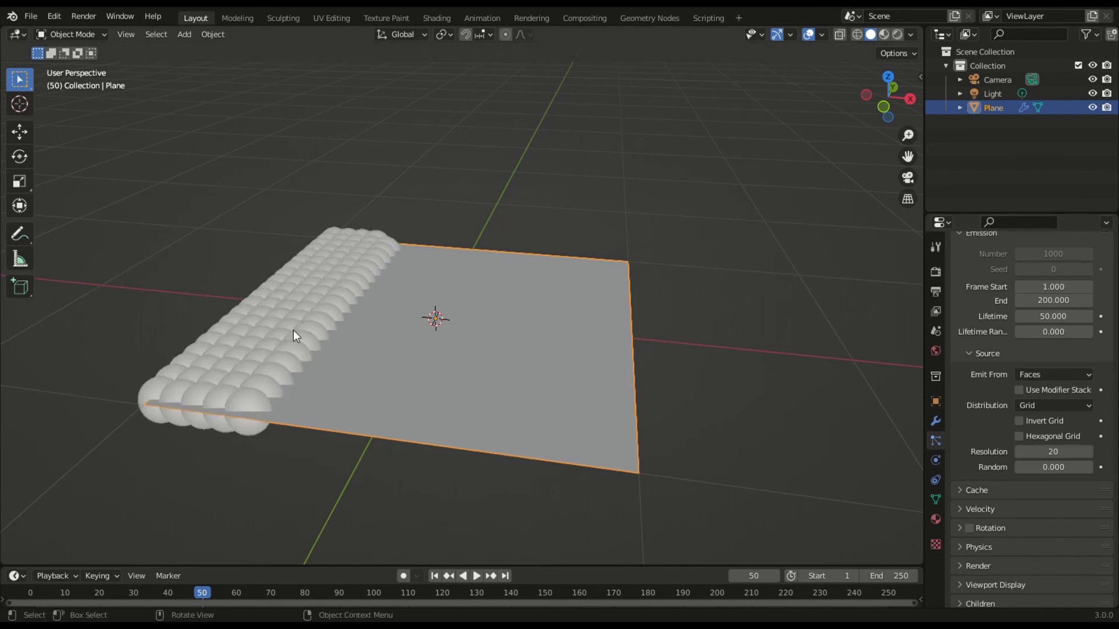
Play the denser grid emission with pauses up to frame 191 to examine the rows of emitted particles.
key("space")
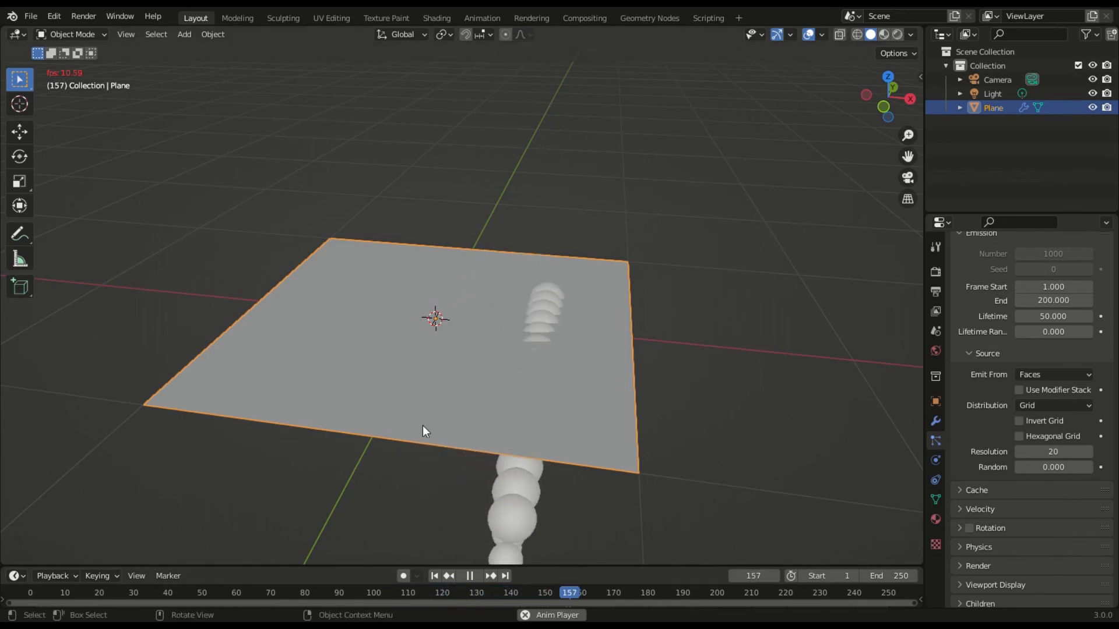
key("space")
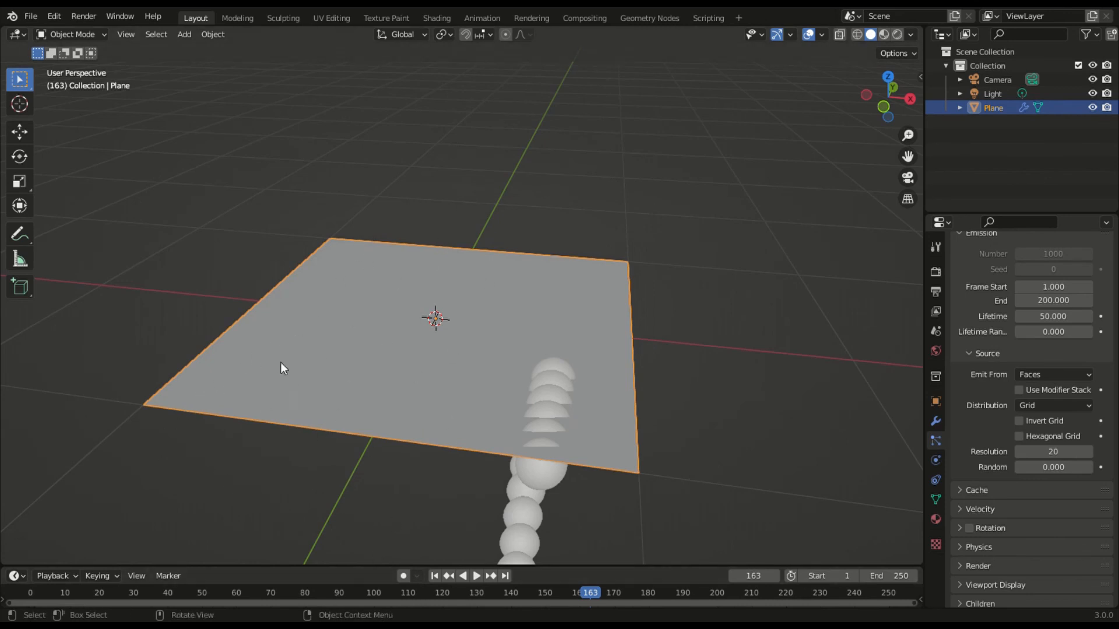
key("space")
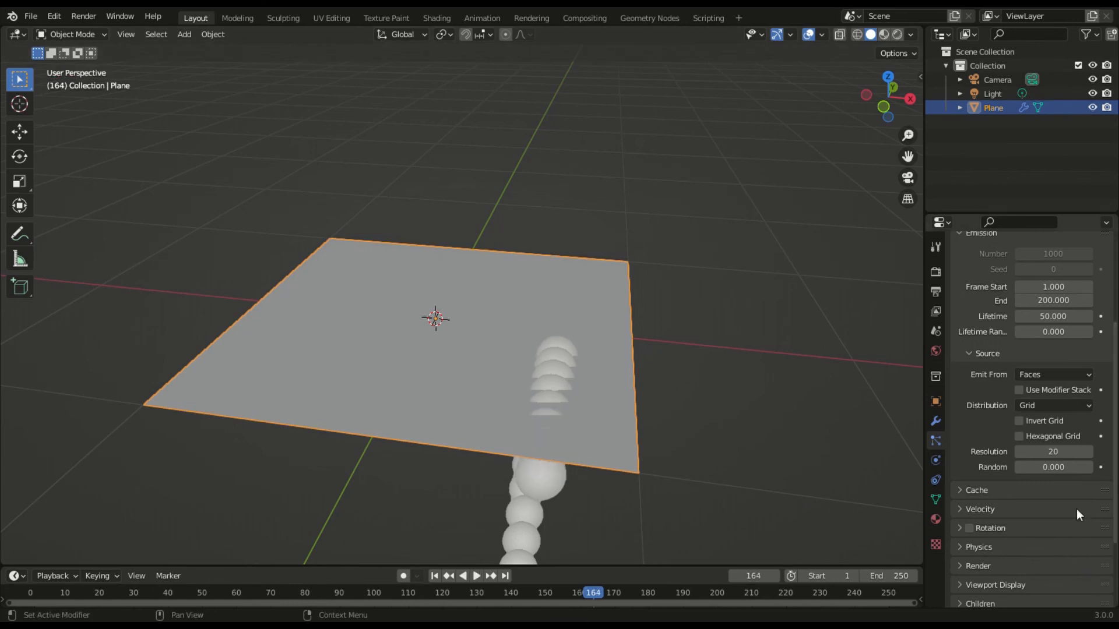
key("space")
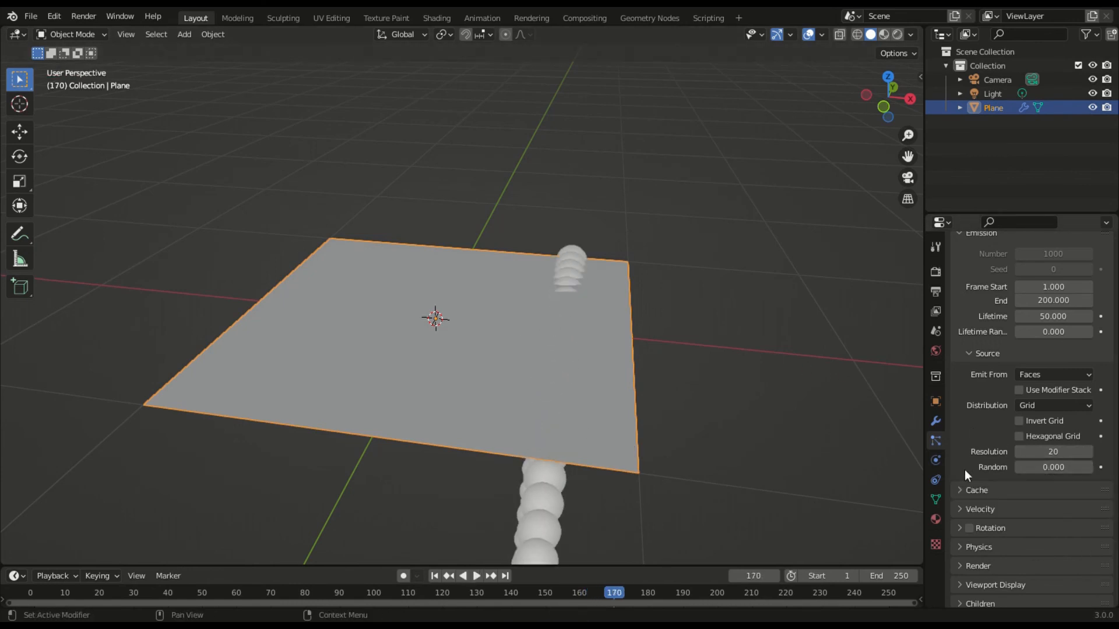
key("space")
key("space")
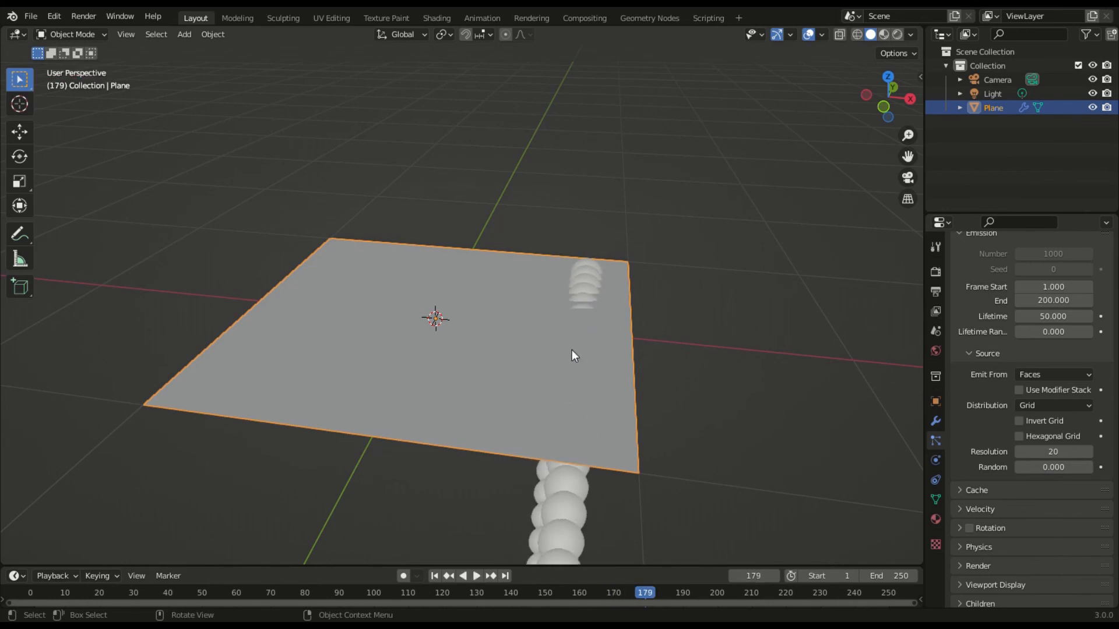
key("space")
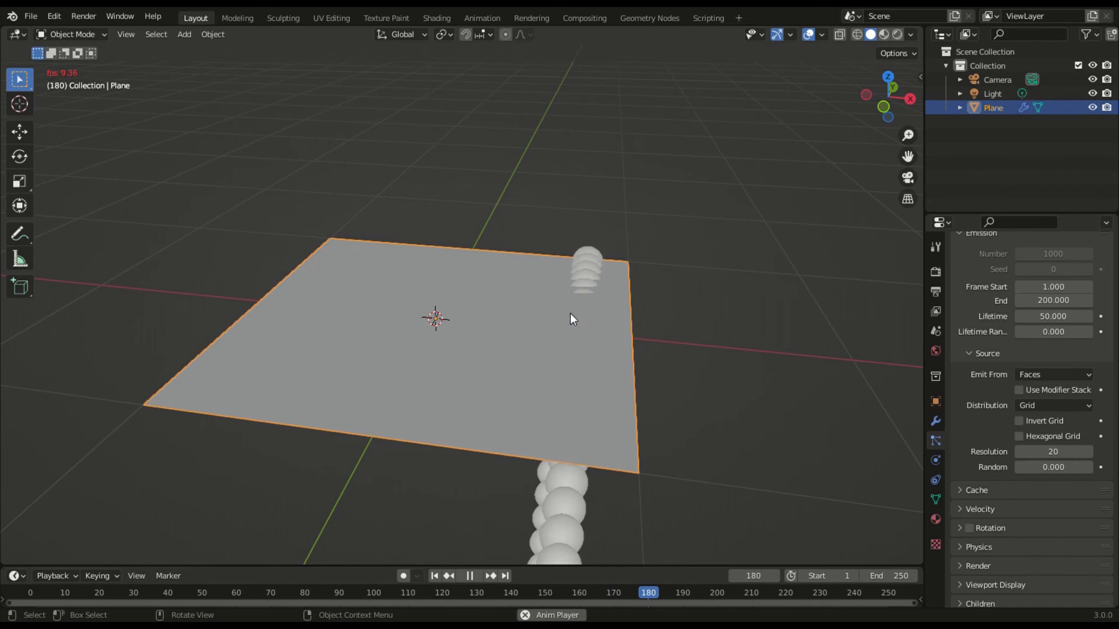
key("space")
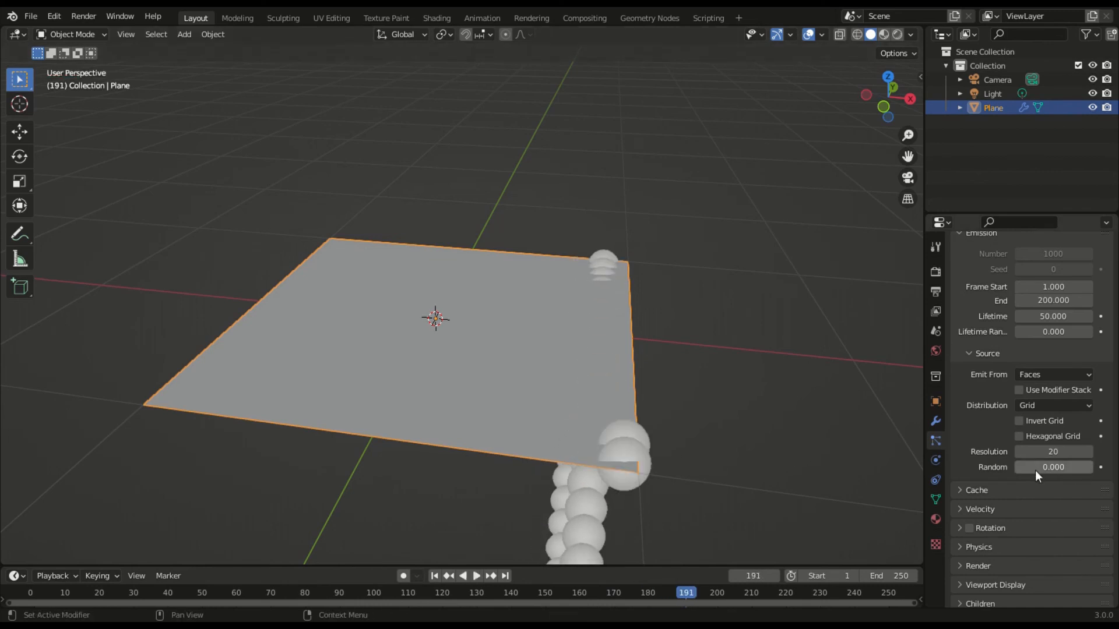
Set the grid's Random value to 0.649 and play the scattered emission on to frame 206.
mouse_move(1045, 470)
left_mouse_down()
mouse_move(1095, 469)
mouse_move(1065, 467)
left_mouse_up()
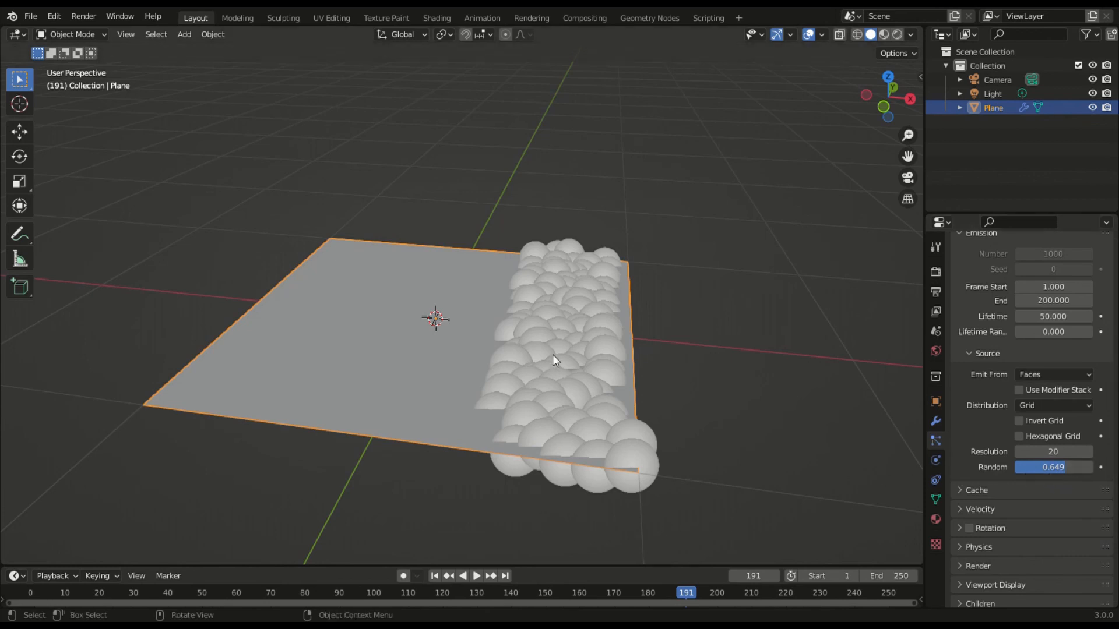
key("space")
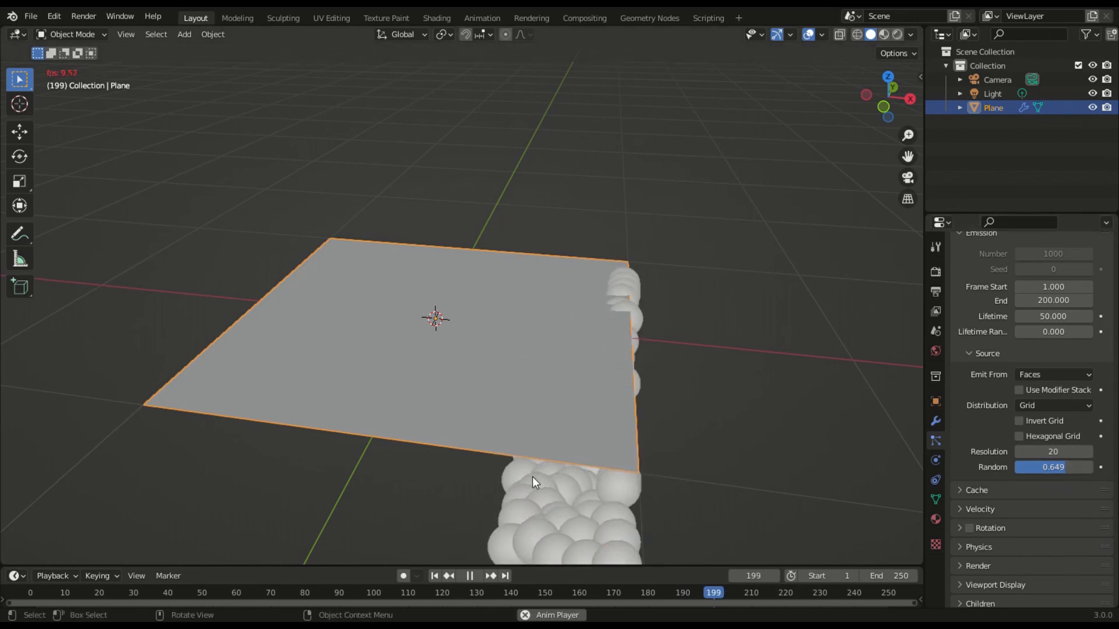
key("space")
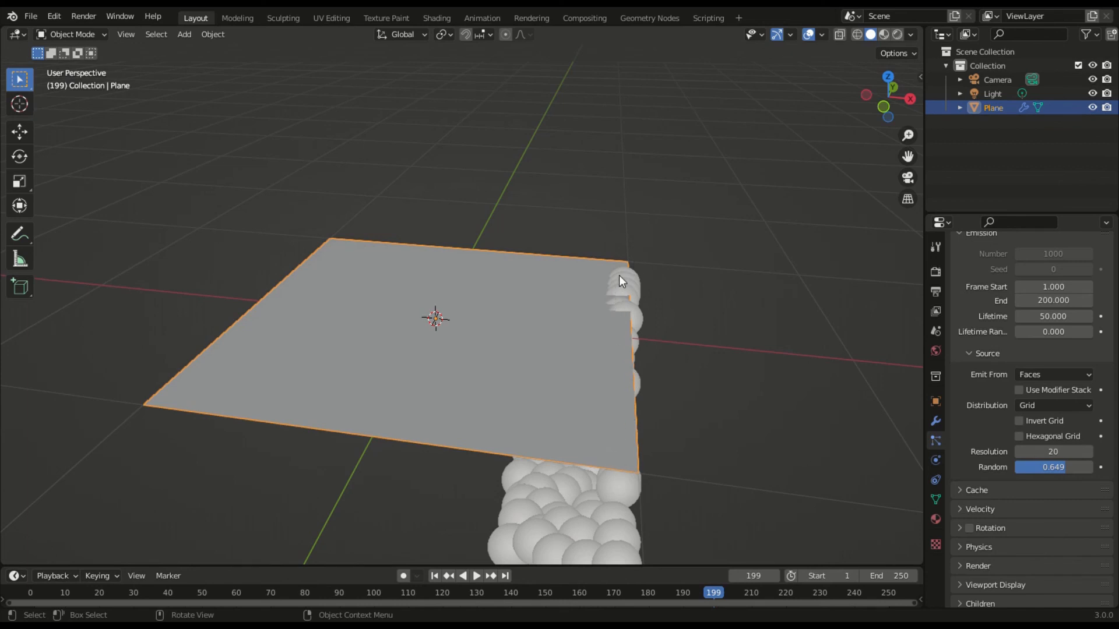
key("space")
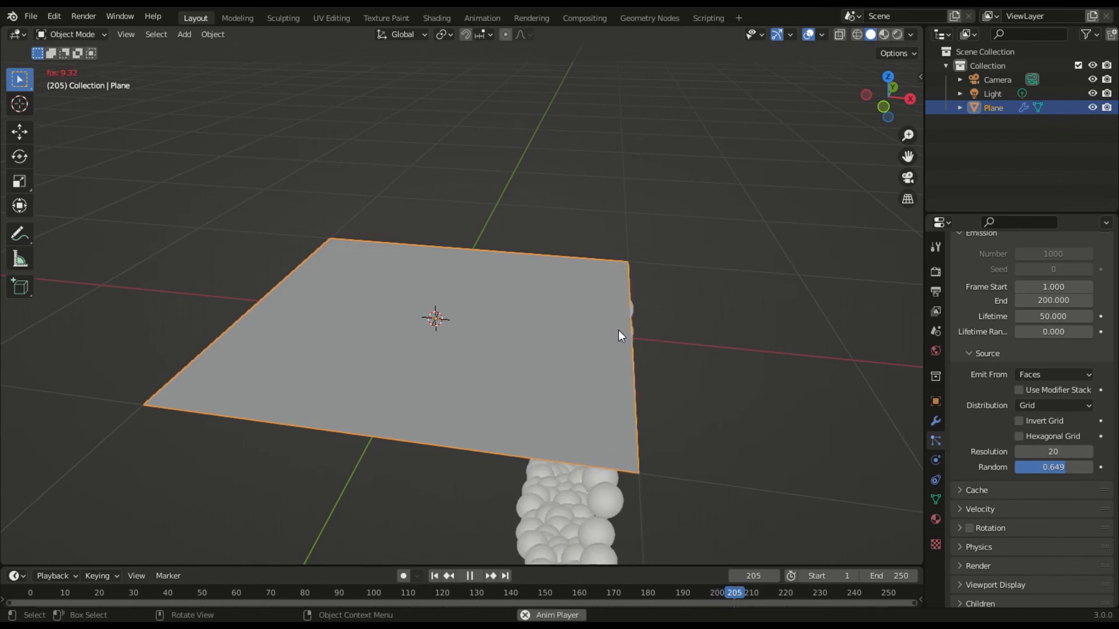
middle_click_drag(731, 167, 613, 204)
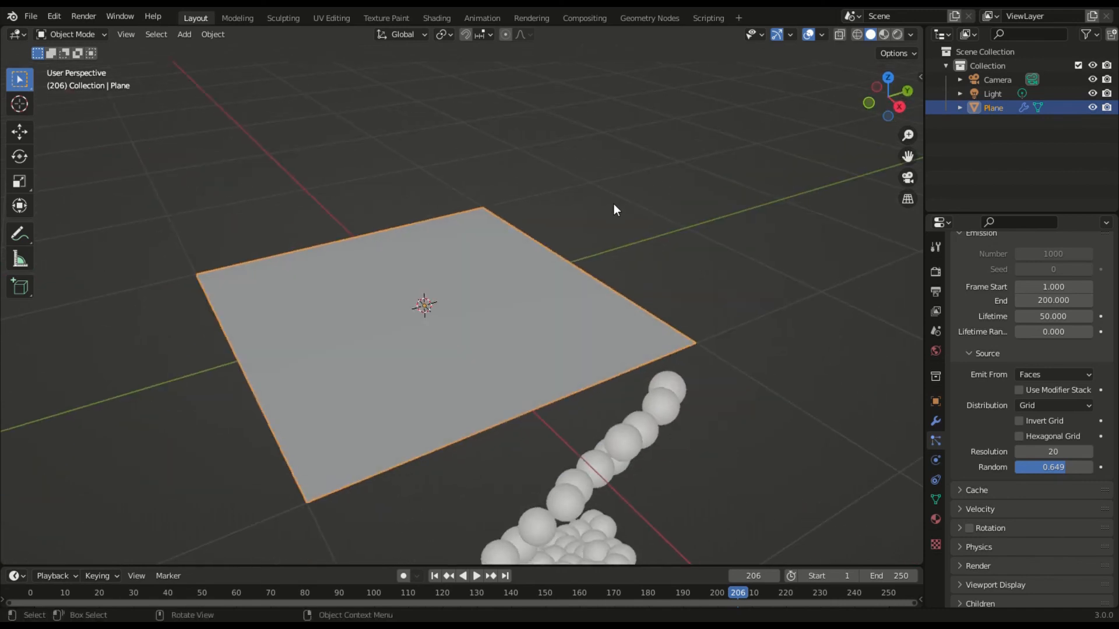
Replay the scattered grid emission from the first frame to frame 27 and examine the particles from other angles.
key("space")
key("shift+Left")
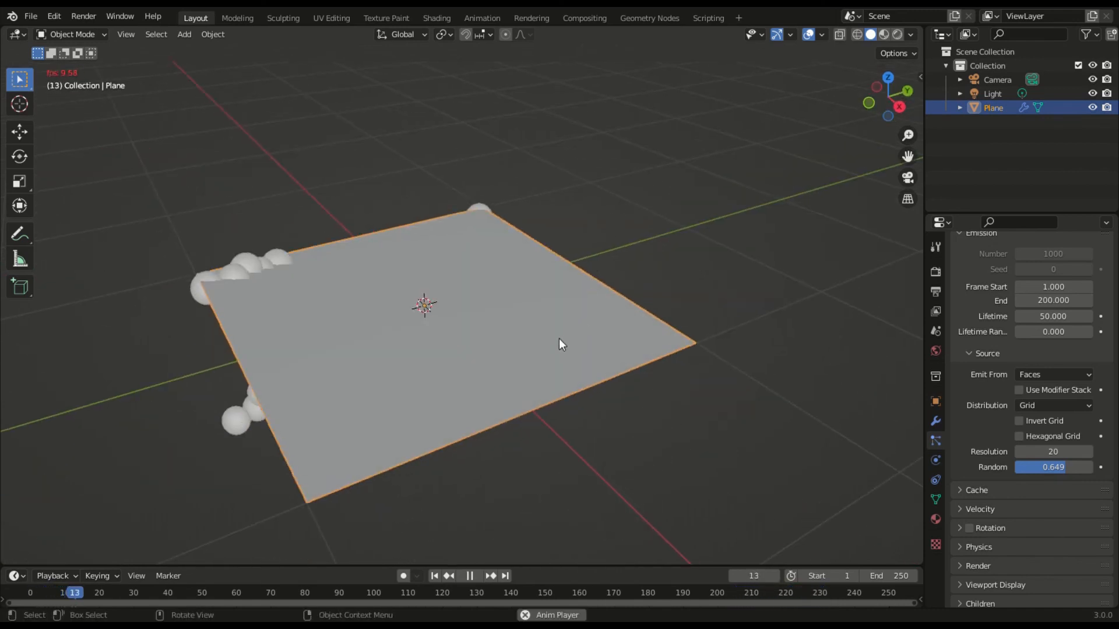
key("space")
middle_click_drag(485, 278, 489, 385)
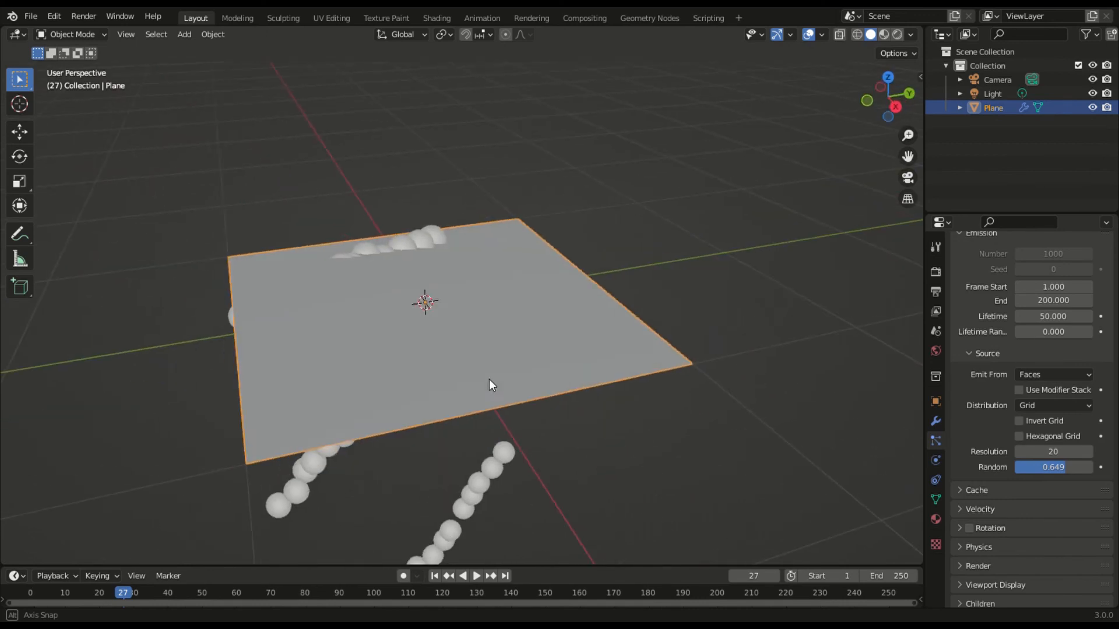
middle_click_drag(456, 324, 415, 271)
middle_click_drag(341, 277, 365, 319)
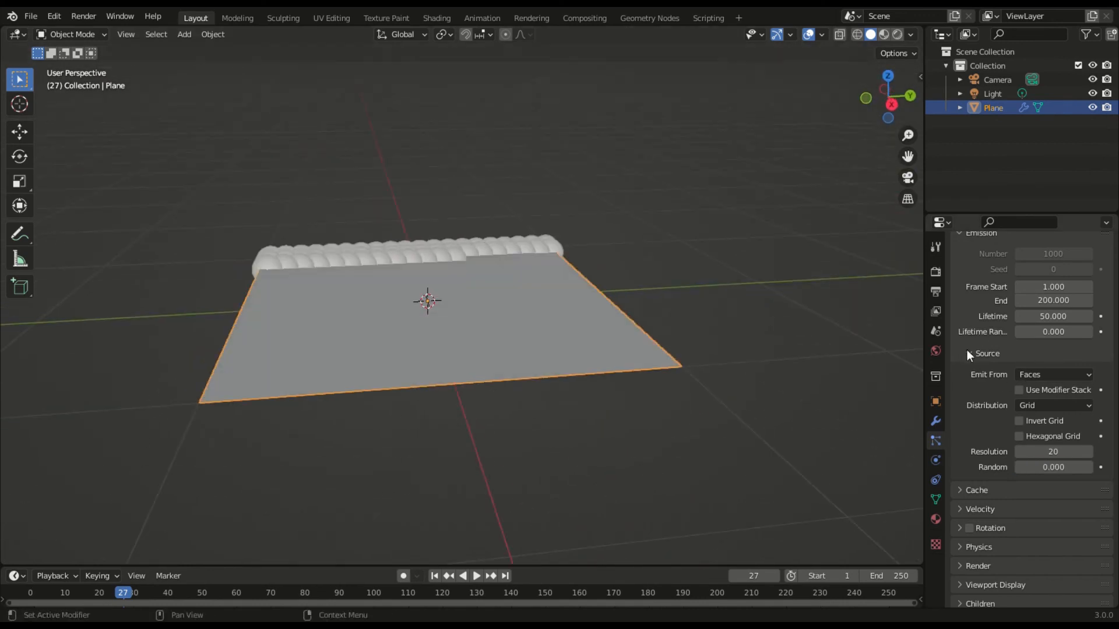
Collapse the emission Source settings and look over the particle system's Cache options.
left_click(969, 354)
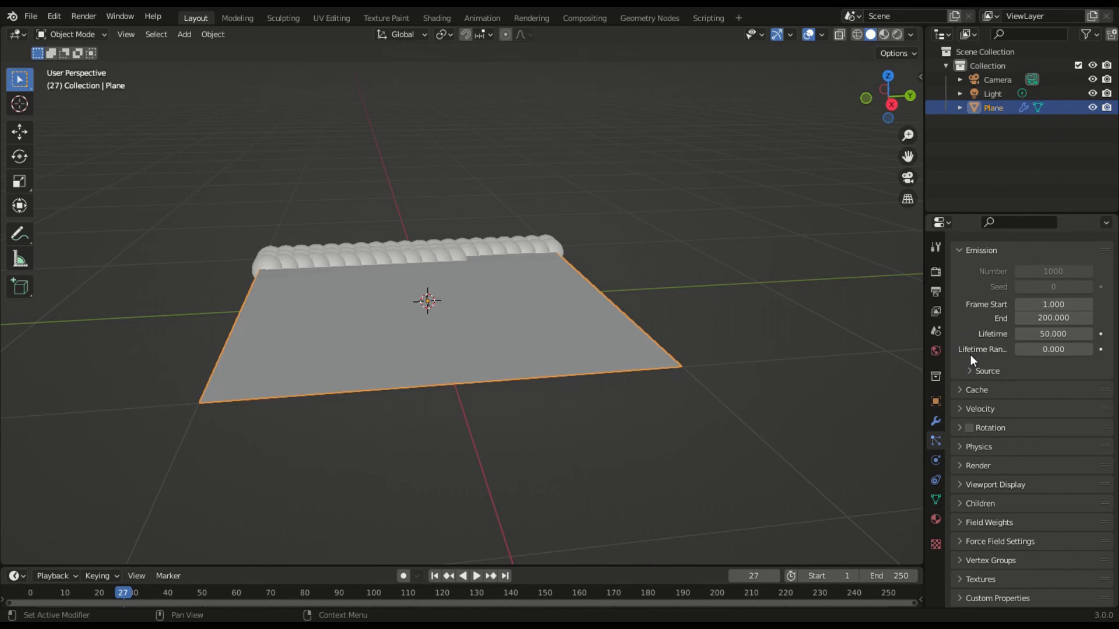
left_click(969, 390)
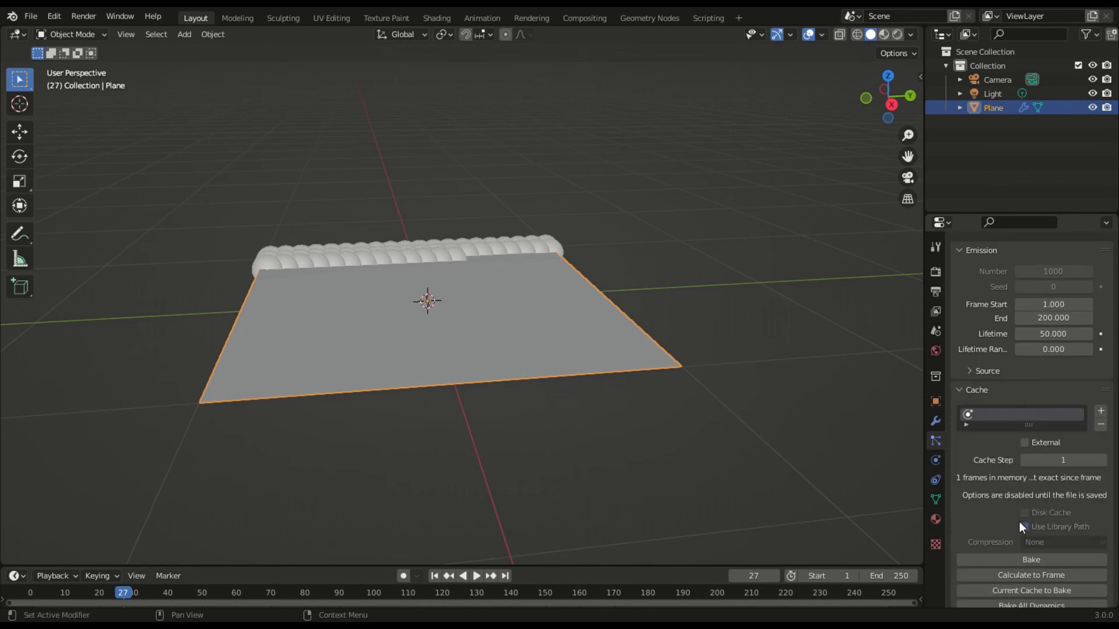
scroll(1020, 522, "down", 4)
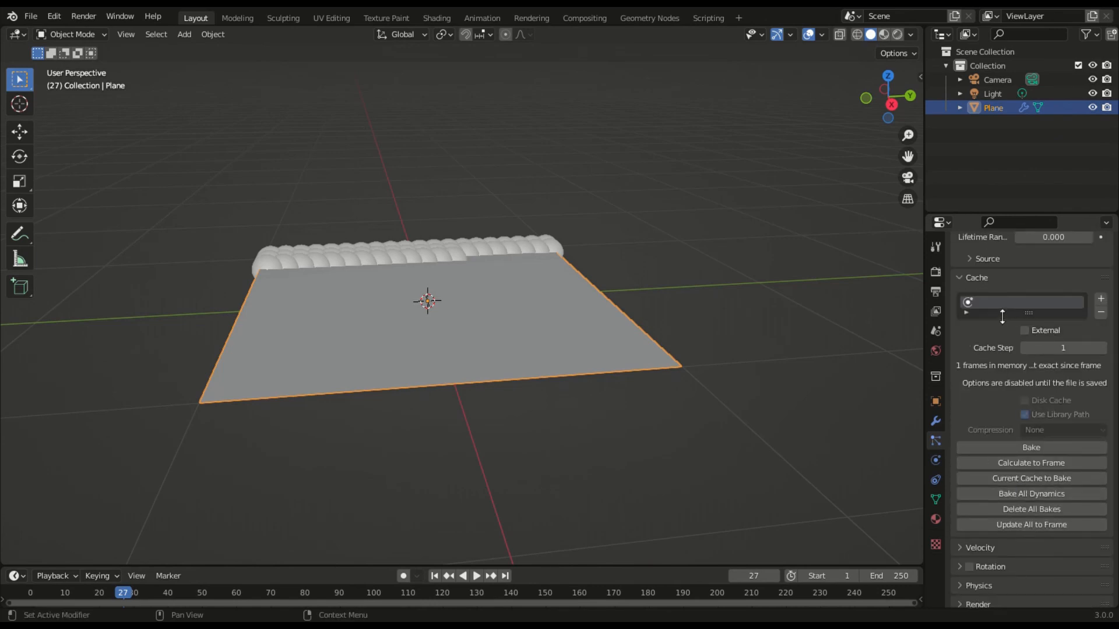
left_click(969, 276)
scroll(1016, 373, "up", 2)
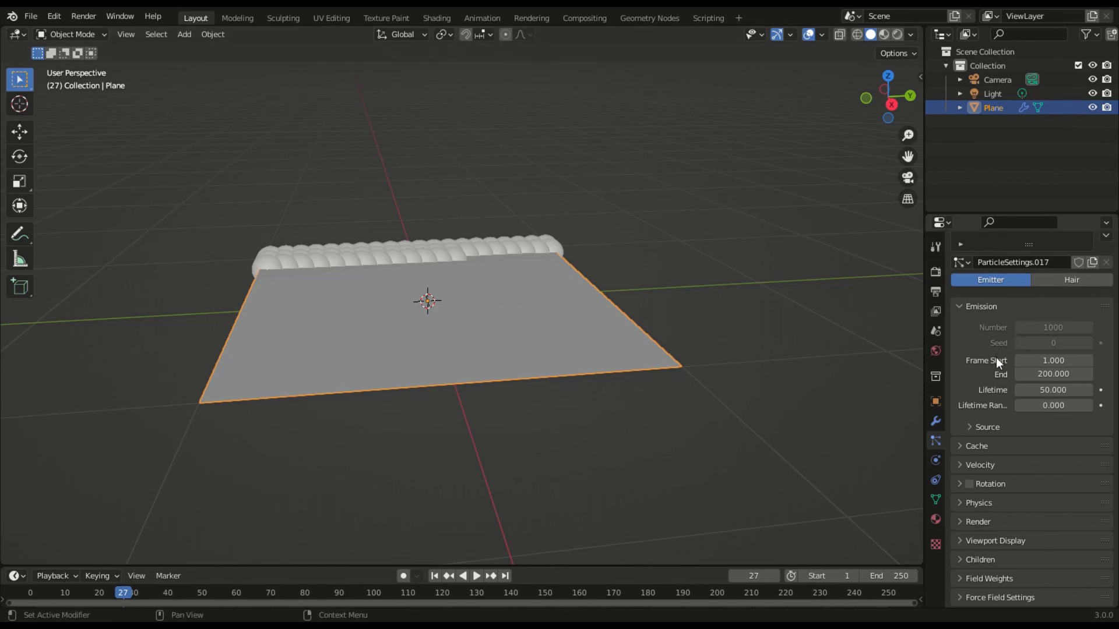
scroll(1002, 350, "down", 2)
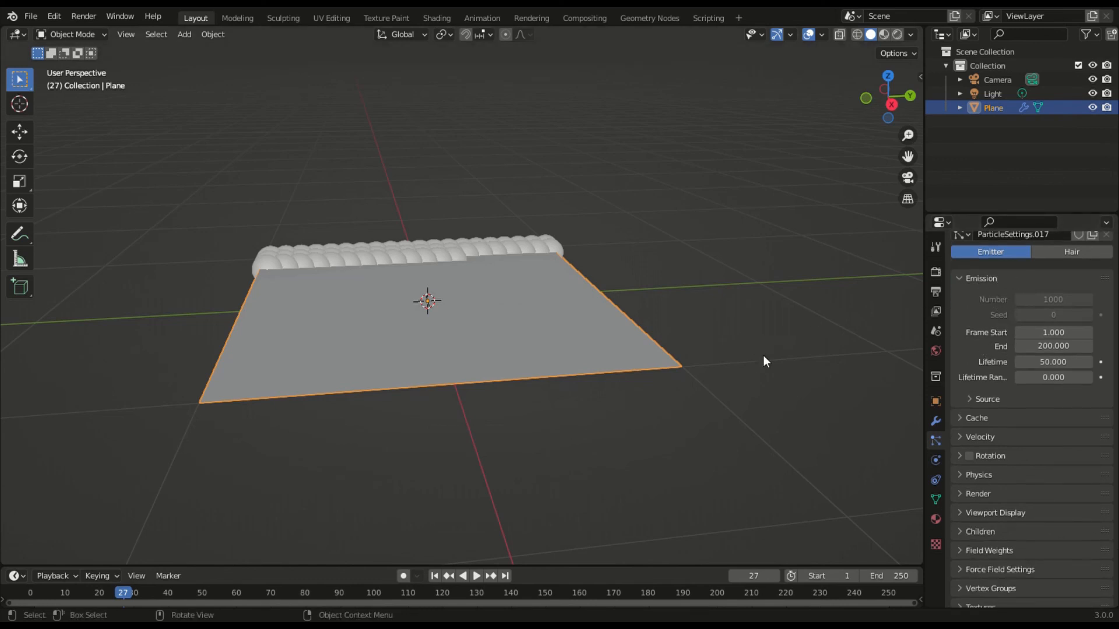
left_click(975, 417)
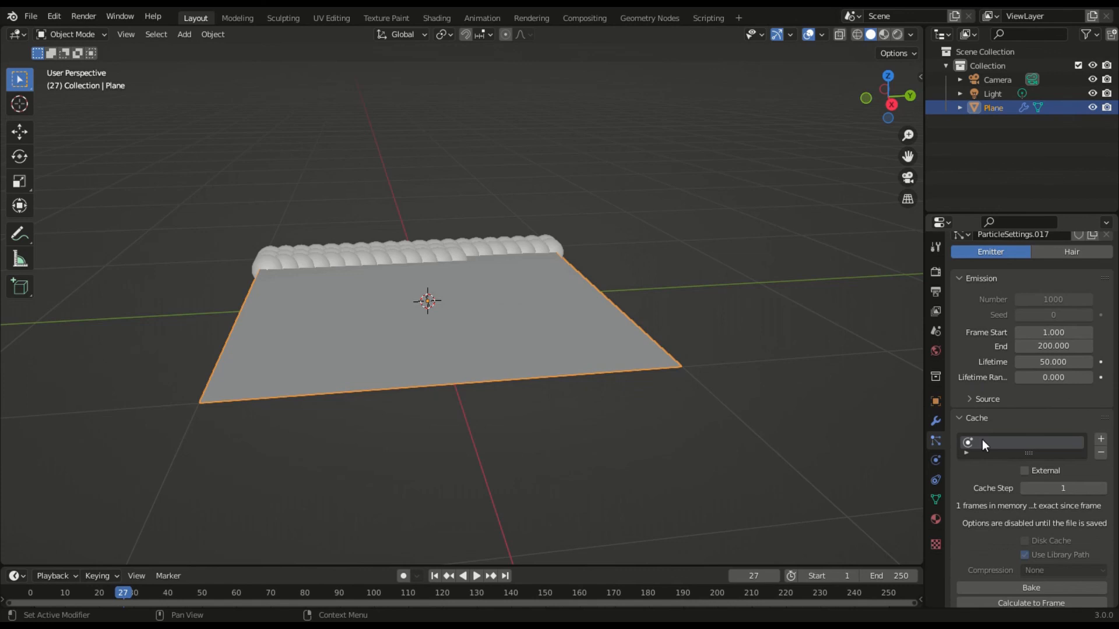
left_click(981, 417)
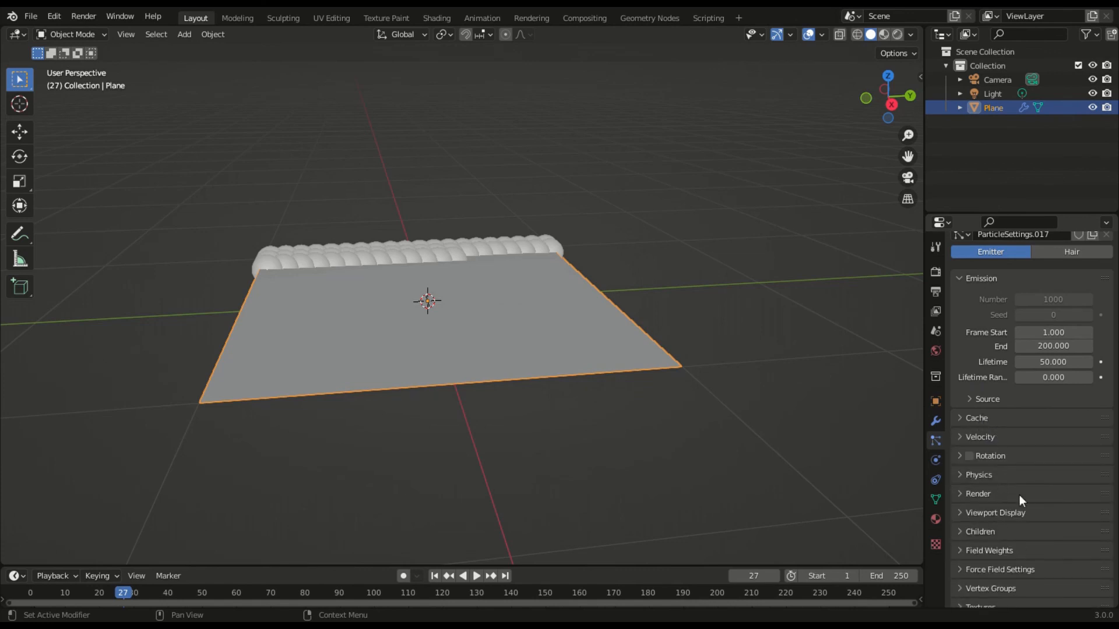